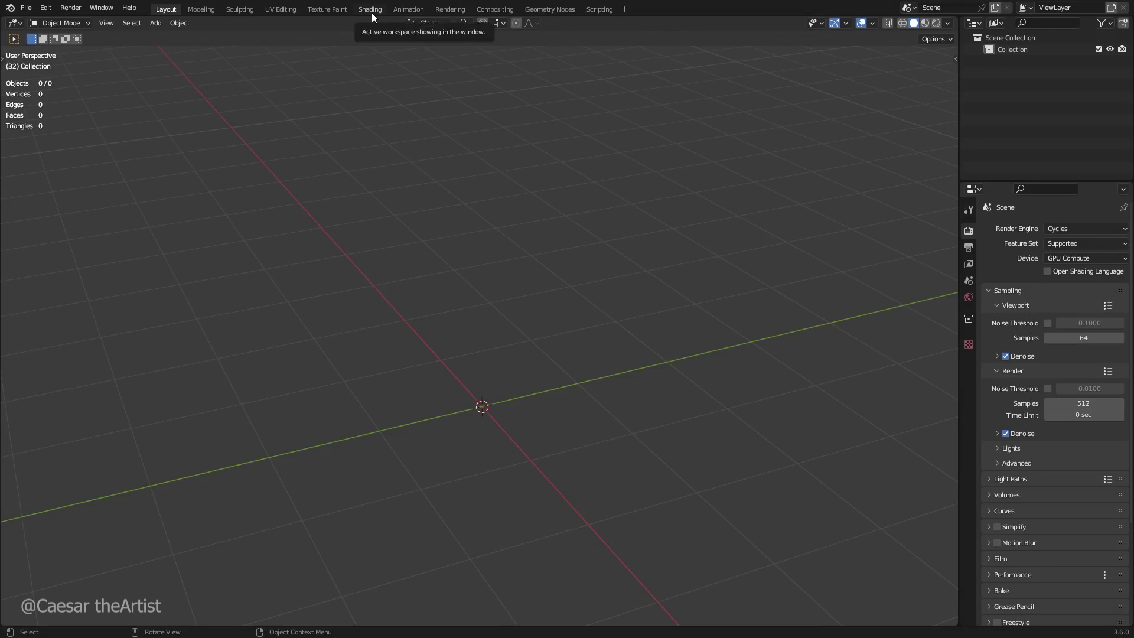
Step: Switch to the Shading workspace and examine the two eye reference images
scroll(496, 420, up, 2)
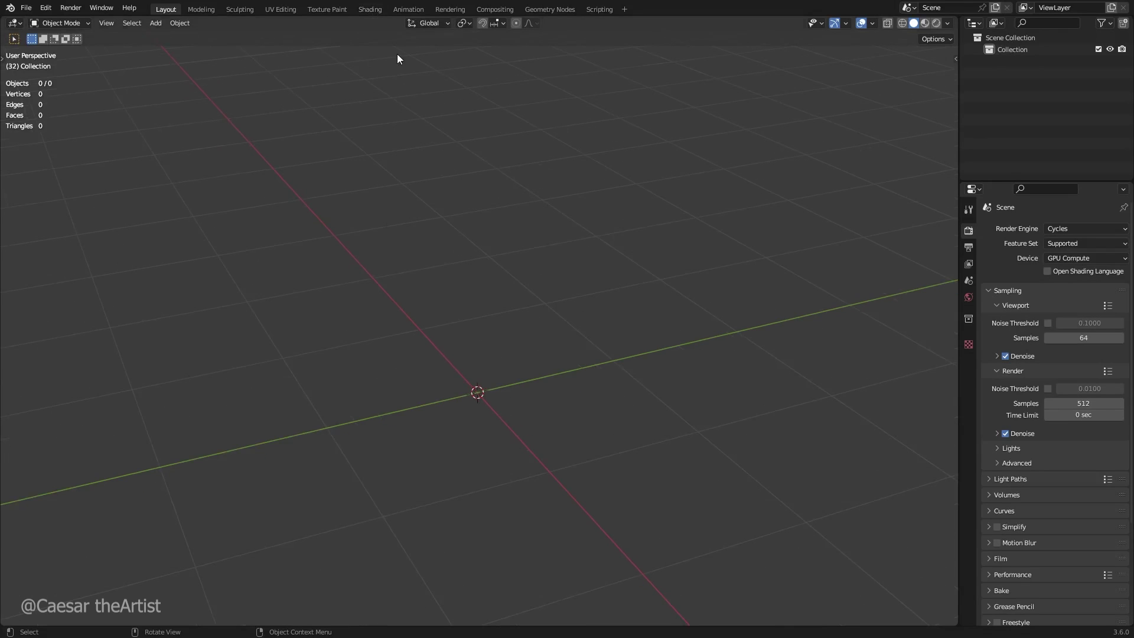
click(382, 8)
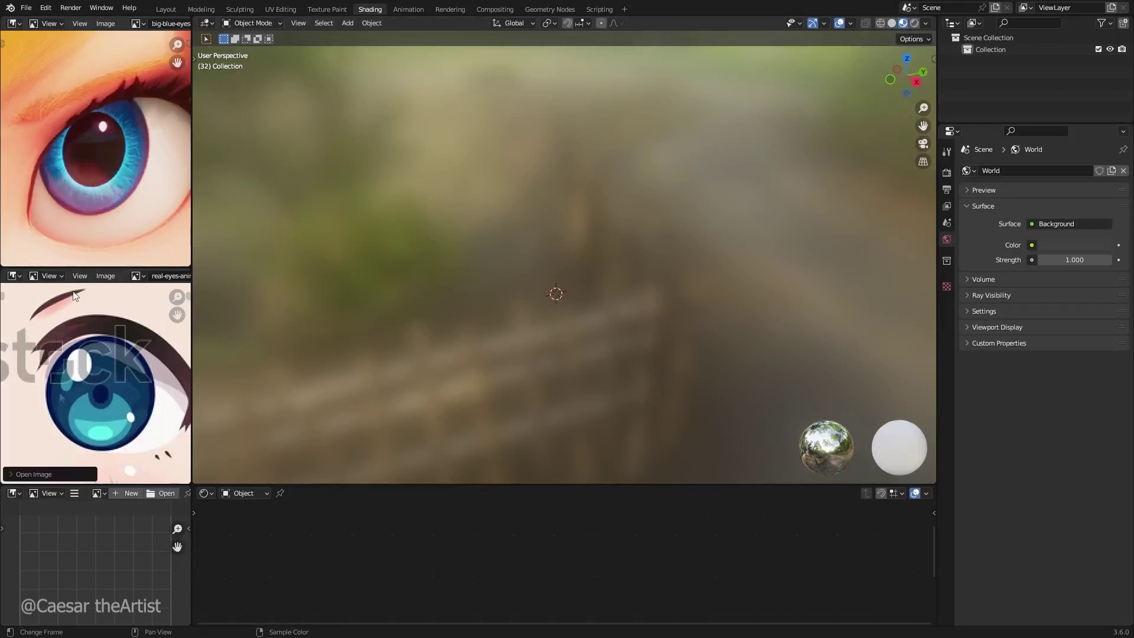
scroll(76, 204, down, 5)
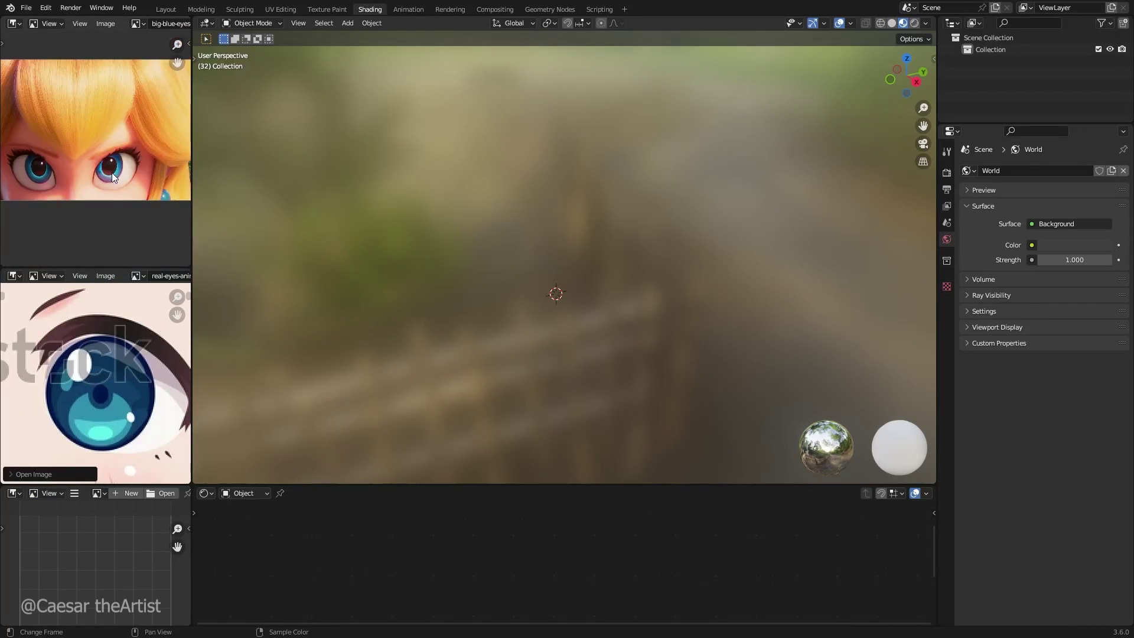
scroll(94, 182, up, 2)
middle_drag(93, 182, 90, 178)
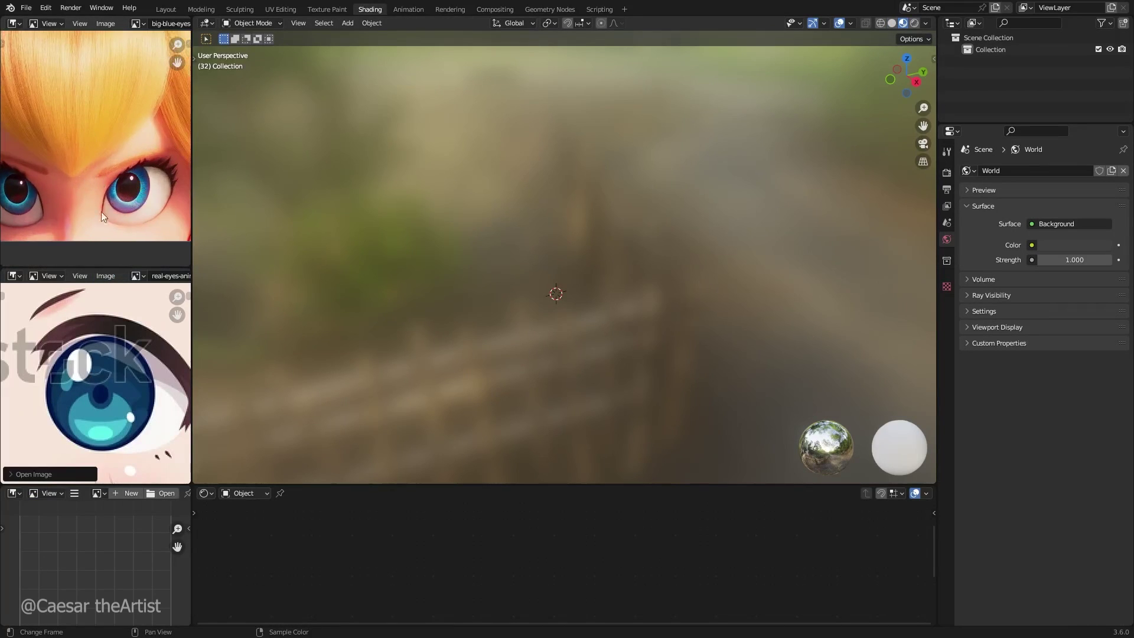
scroll(133, 208, down, 2)
scroll(101, 399, down, 3)
scroll(101, 399, up, 2)
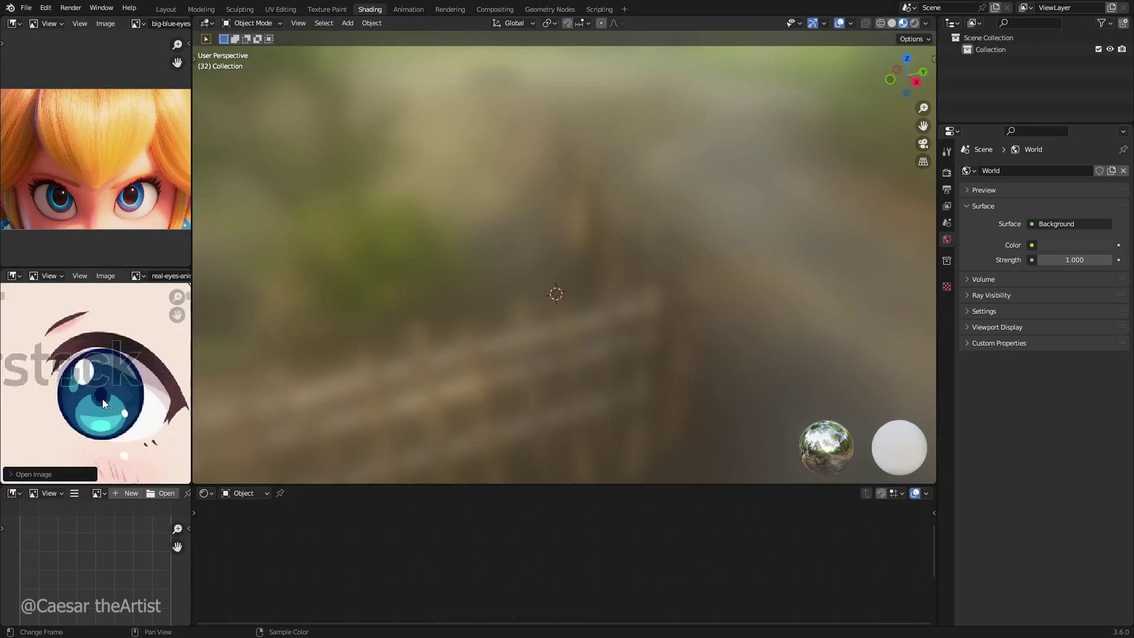
scroll(104, 406, up, 2)
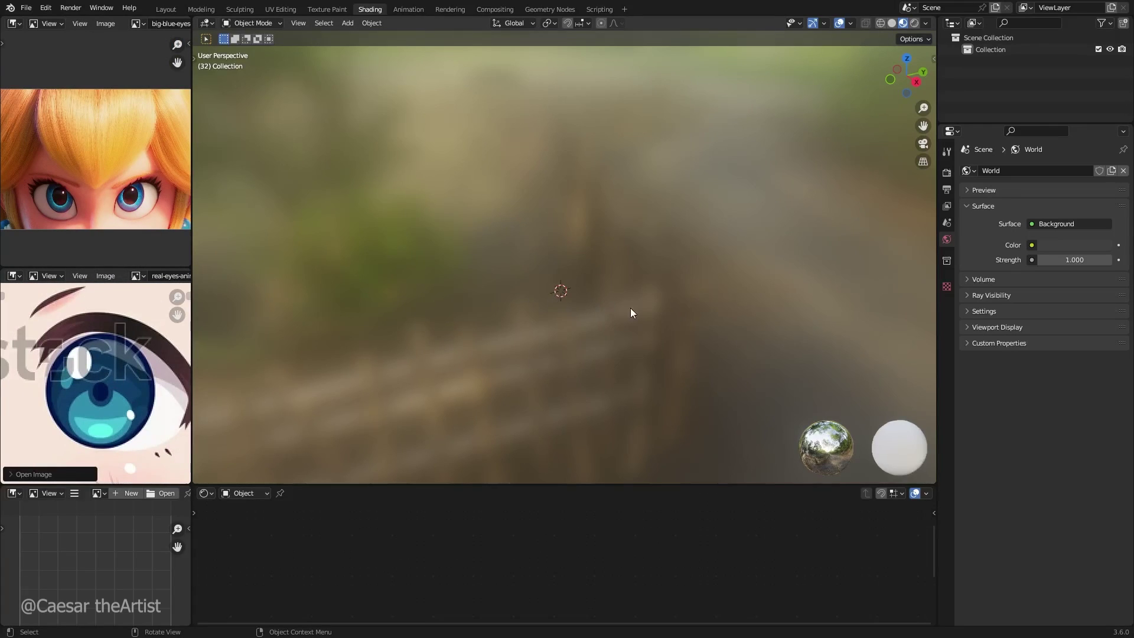
Step: Add a mesh cube at the scene origin while working in the right orthographic view
key(KP_1)
scroll(529, 218, up, 4)
key(KP_3)
key(shift+a)
mouse_move(531, 250)
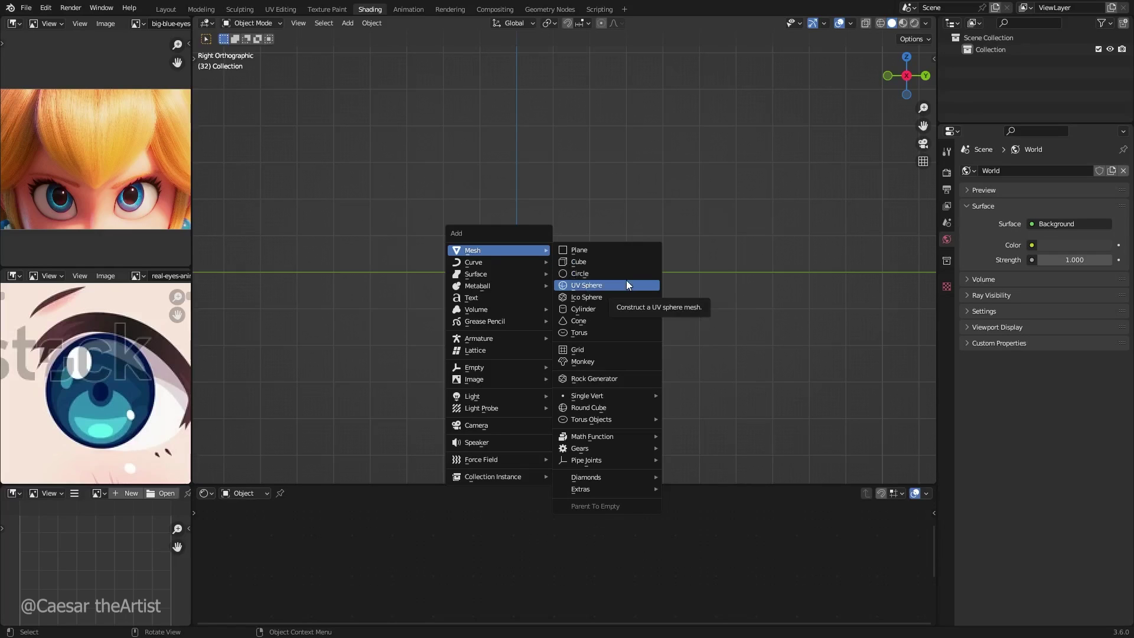
click(590, 261)
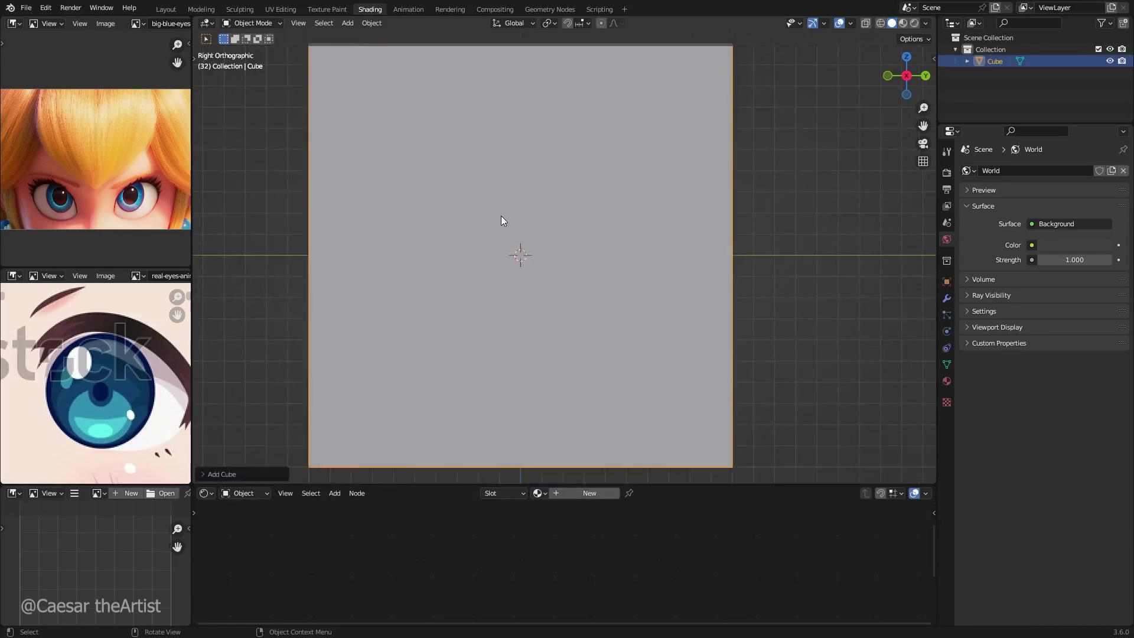
Step: Give the cube a level 2 Subdivision modifier and apply it to the mesh
key(ctrl+2)
middle_drag(544, 222, 496, 233)
click(948, 298)
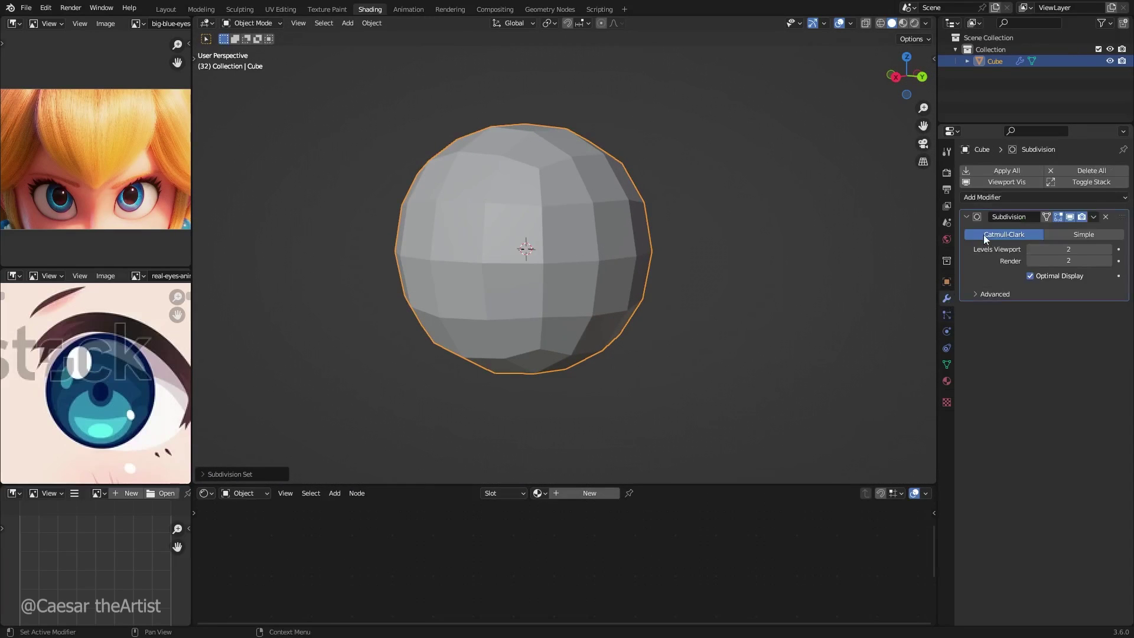
key(ctrl+a)
Step: Run To Sphere on all vertices of the subdivided cube in Edit Mode to make it rounder
key(Tab)
middle_drag(589, 208, 565, 195)
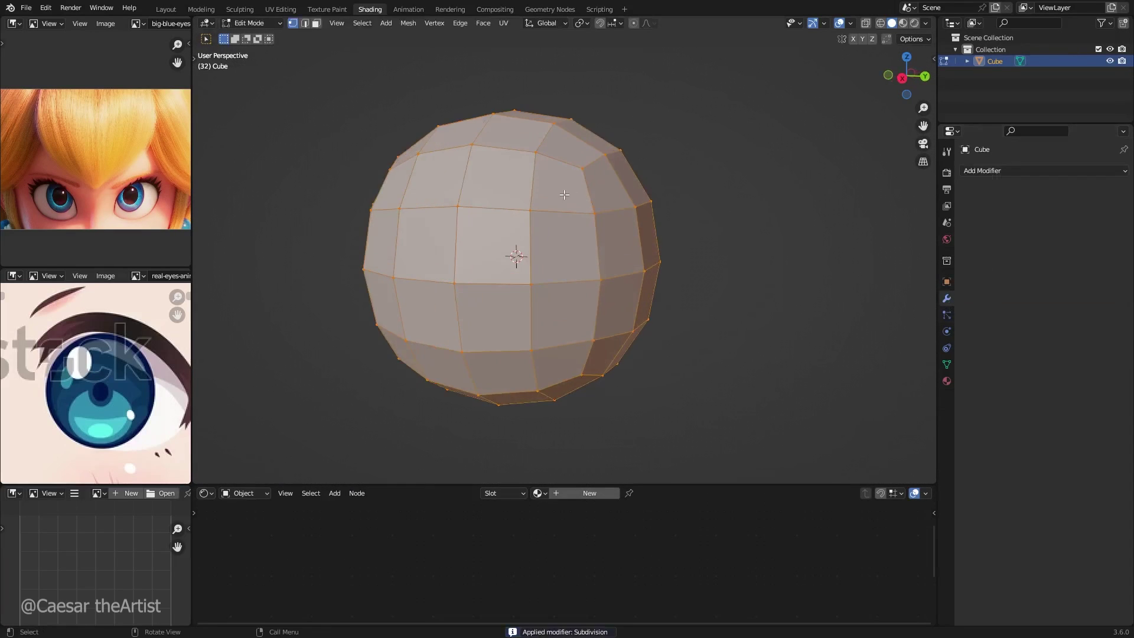
key(F3)
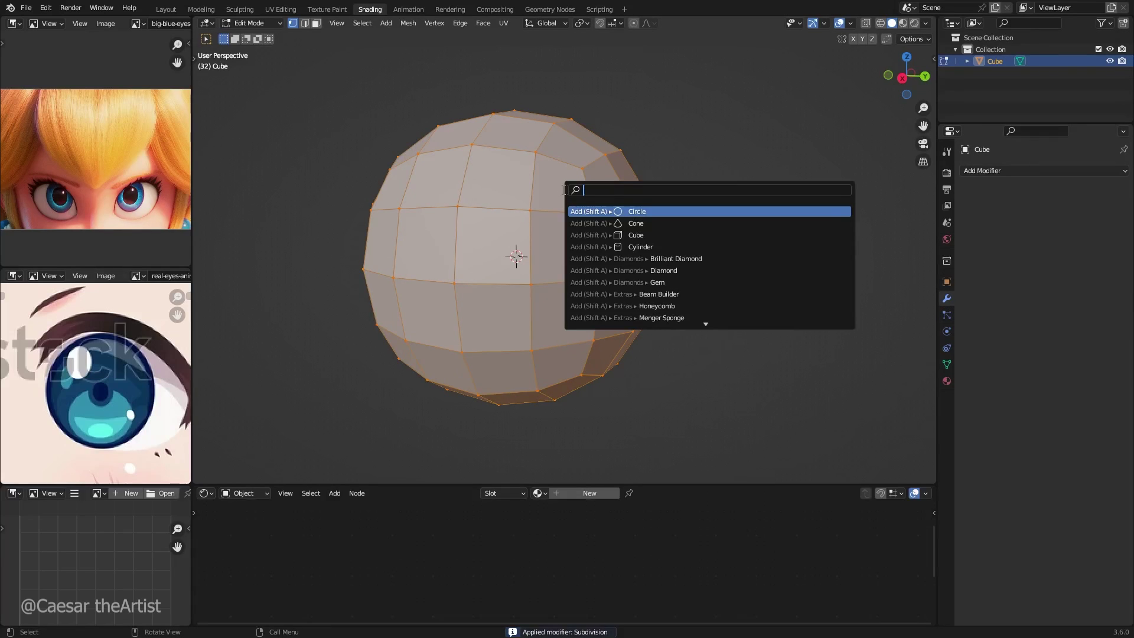
text(t)
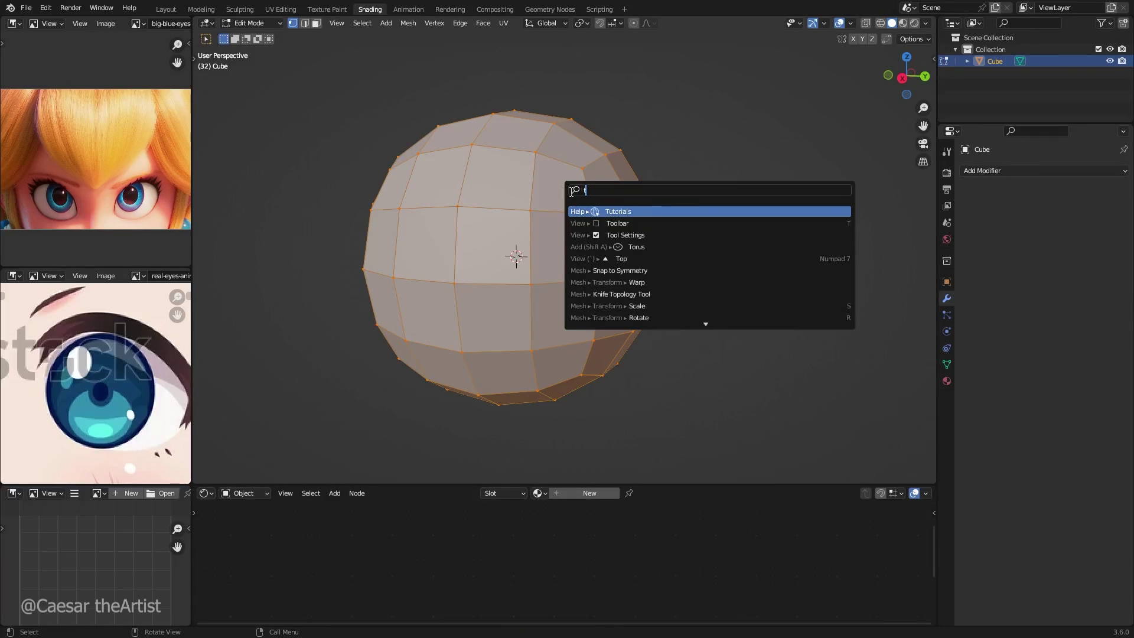
text(o sphr)
click(636, 212)
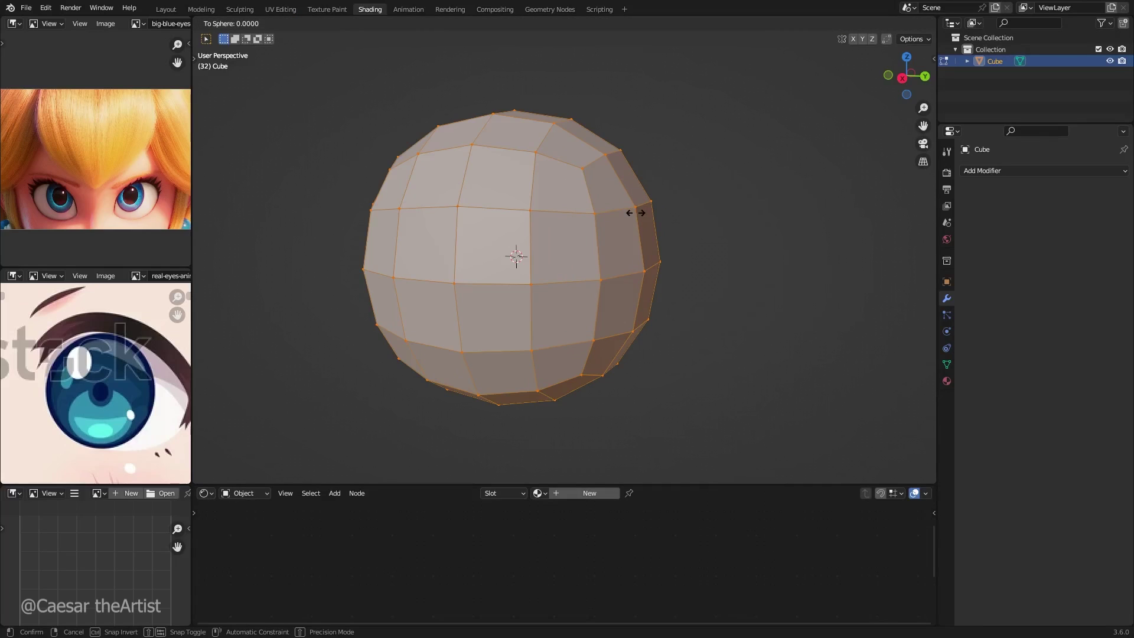
click(636, 213)
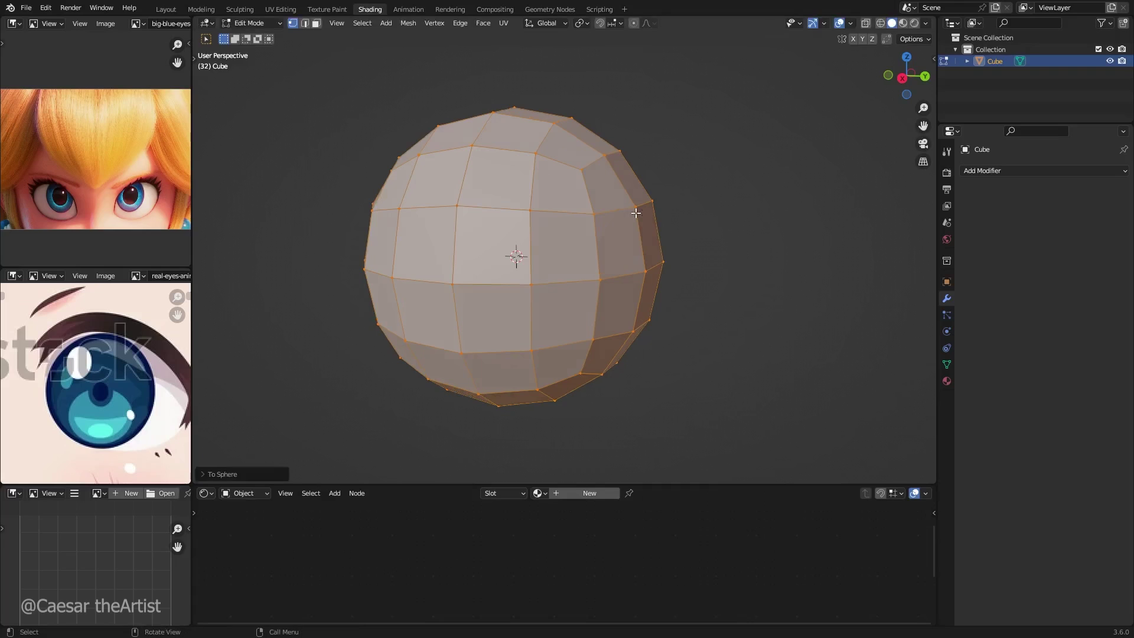
Step: Shade the sphere smooth and add a level 2 Subdivision modifier to it
key(Tab)
right_click(568, 201)
click(567, 202)
key(ctrl+2)
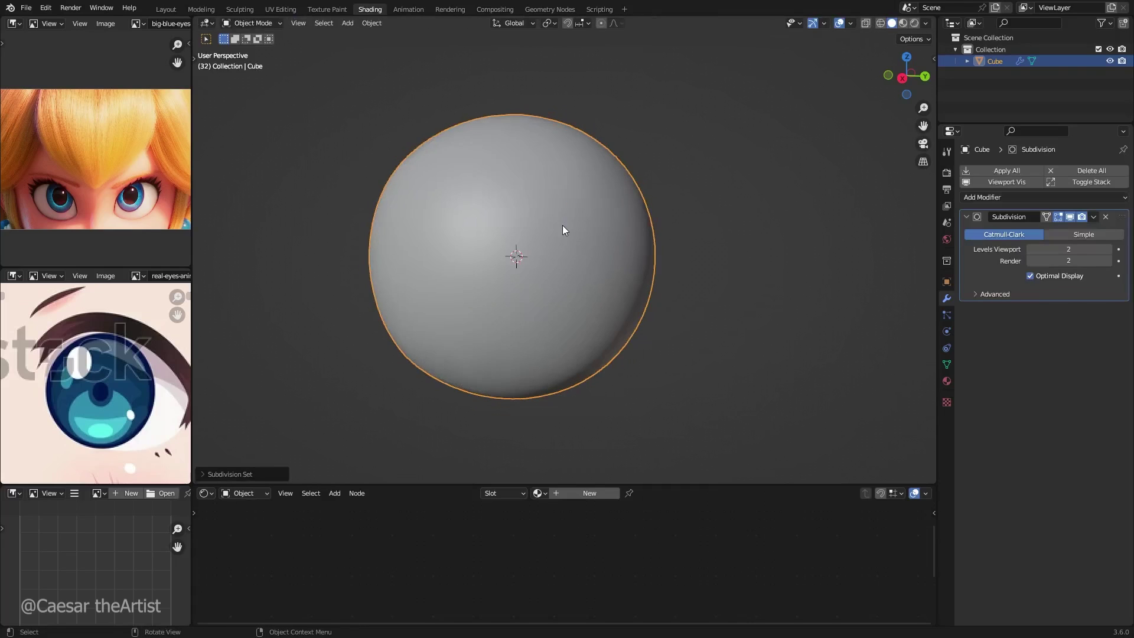
Step: Lower the sphere's Subdivision modifier to 1 level for both viewport and render, and compare the mesh in Edit Mode
mouse_move(666, 235)
middle_down()
mouse_move(709, 239)
mouse_move(579, 237)
mouse_move(560, 199)
mouse_move(573, 192)
mouse_move(594, 316)
mouse_move(598, 257)
mouse_move(621, 315)
middle_up()
key(Tab)
key(Tab)
click(1031, 249)
click(1031, 261)
key(Tab)
key(Tab)
middle_drag(765, 223, 500, 232)
key(Tab)
key(Tab)
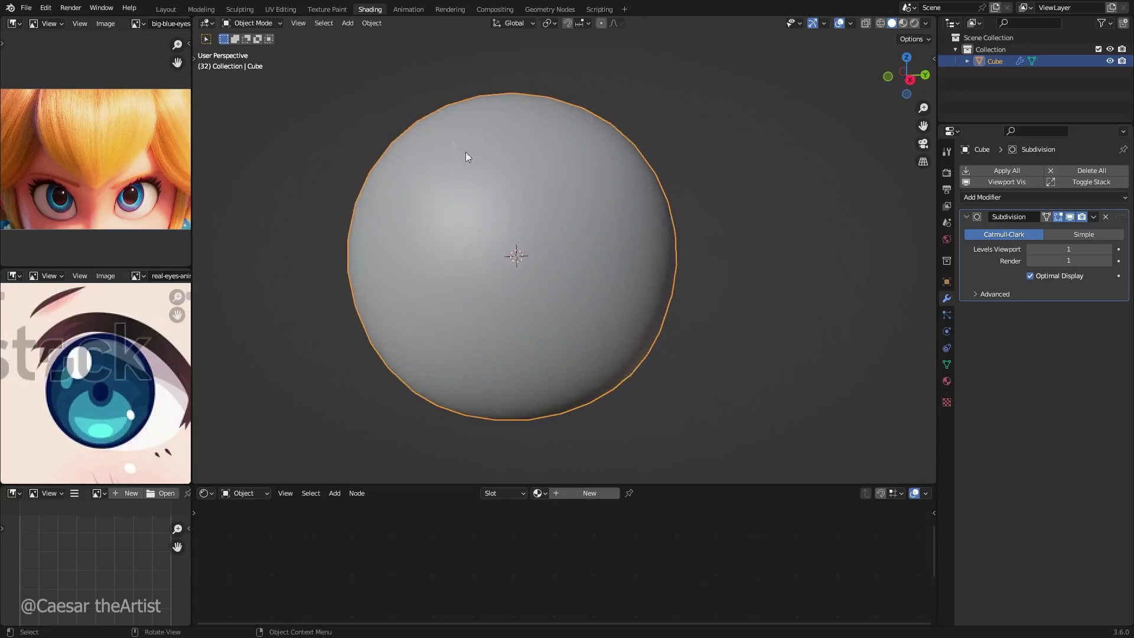
Step: Show the eyeball in X-ray from the right orthographic view and save the file
key(KP_3)
key(Tab)
scroll(556, 233, down, 4)
key(Tab)
scroll(534, 235, up, 4)
scroll(534, 236, down, 2)
scroll(534, 235, up, 1)
key(ctrl+s)
Step: Add a mesh circle at the origin with its alignment set to View from the front
key(shift+a)
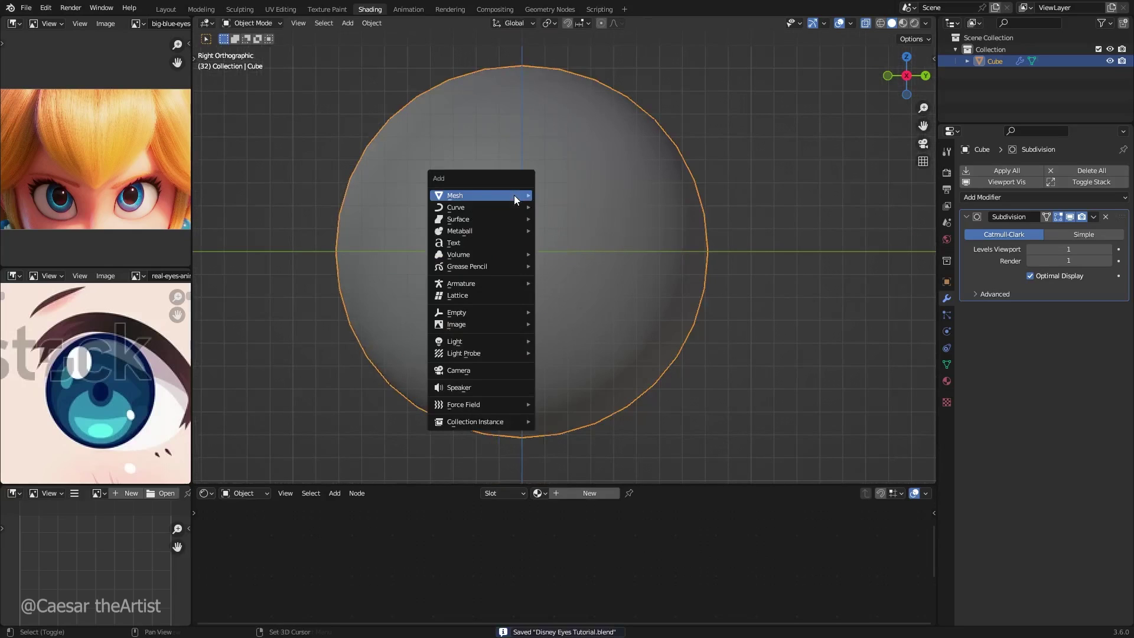
mouse_move(514, 195)
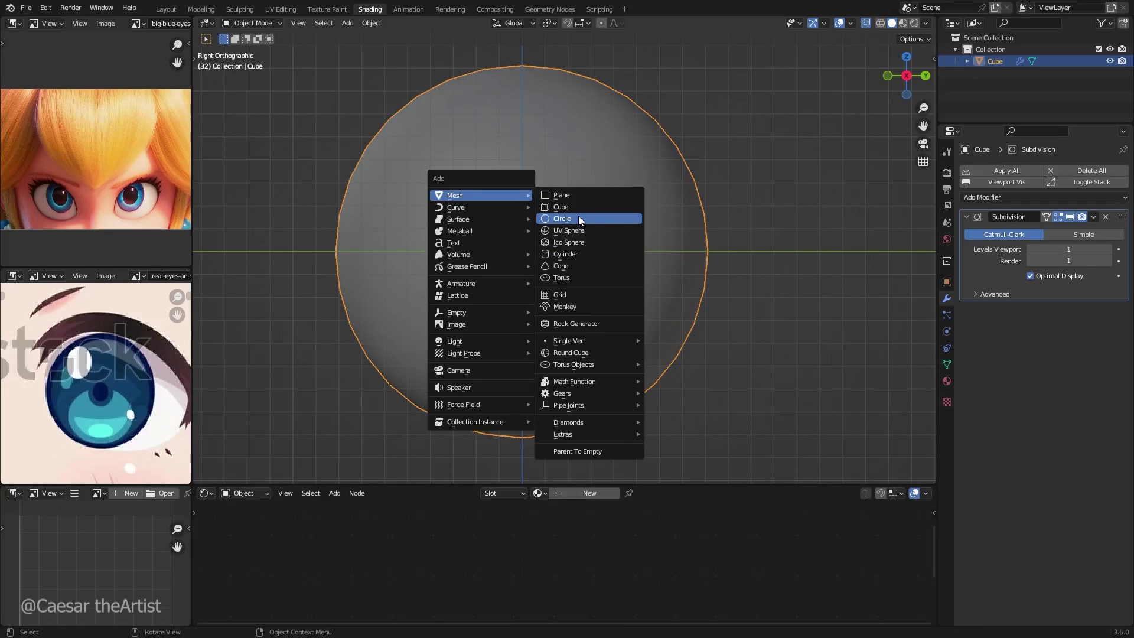
click(579, 217)
key(KP_1)
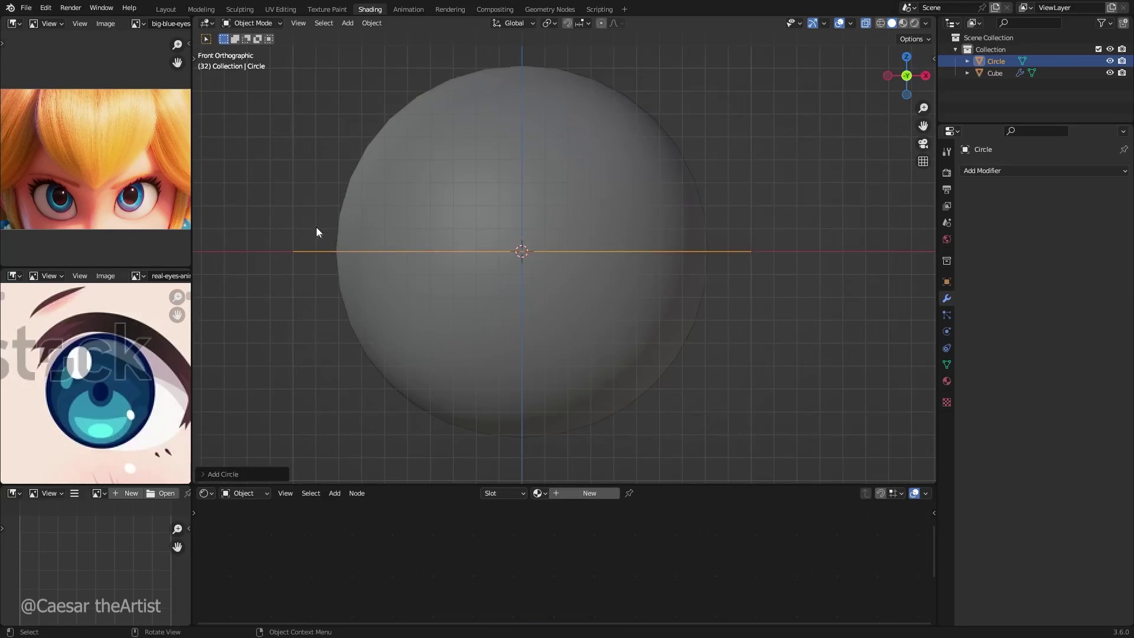
click(232, 468)
click(290, 398)
click(288, 423)
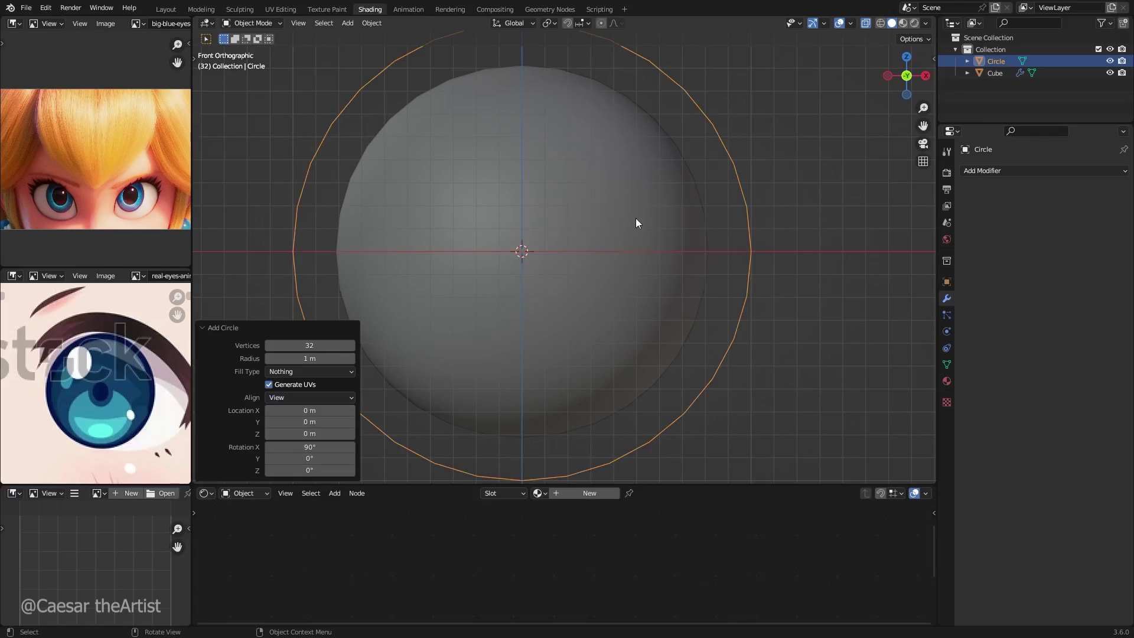
Step: Scale the circle's vertices down to about 0.632, then slightly smaller, so it fits inside the eyeball outline in front view
key(Tab)
key(s)
click(743, 257)
key(KP_3)
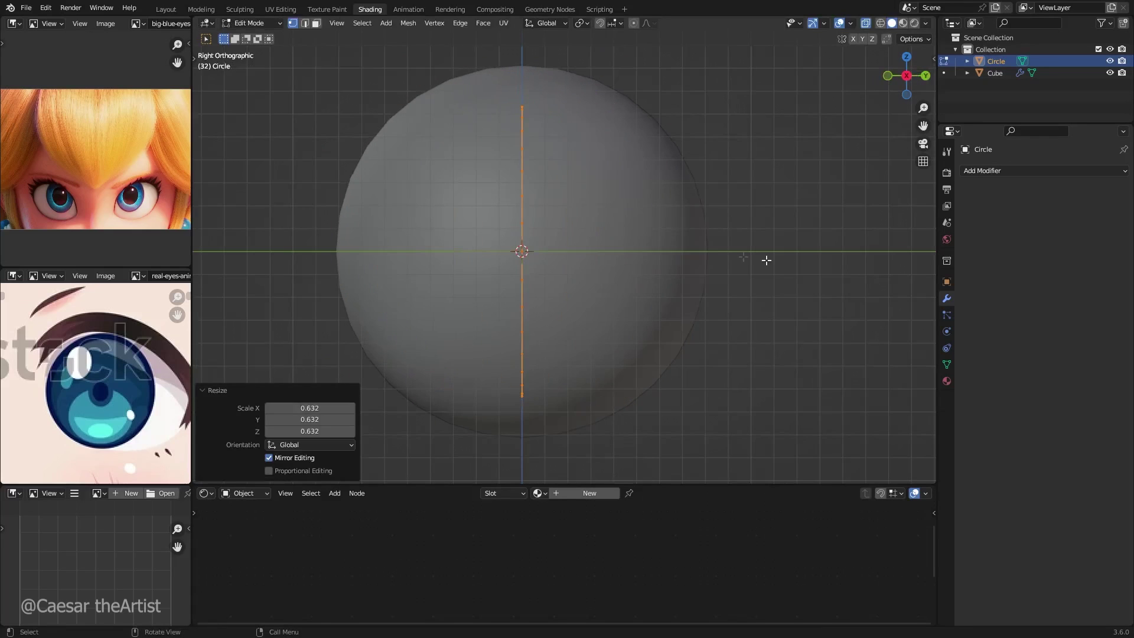
key(KP_1)
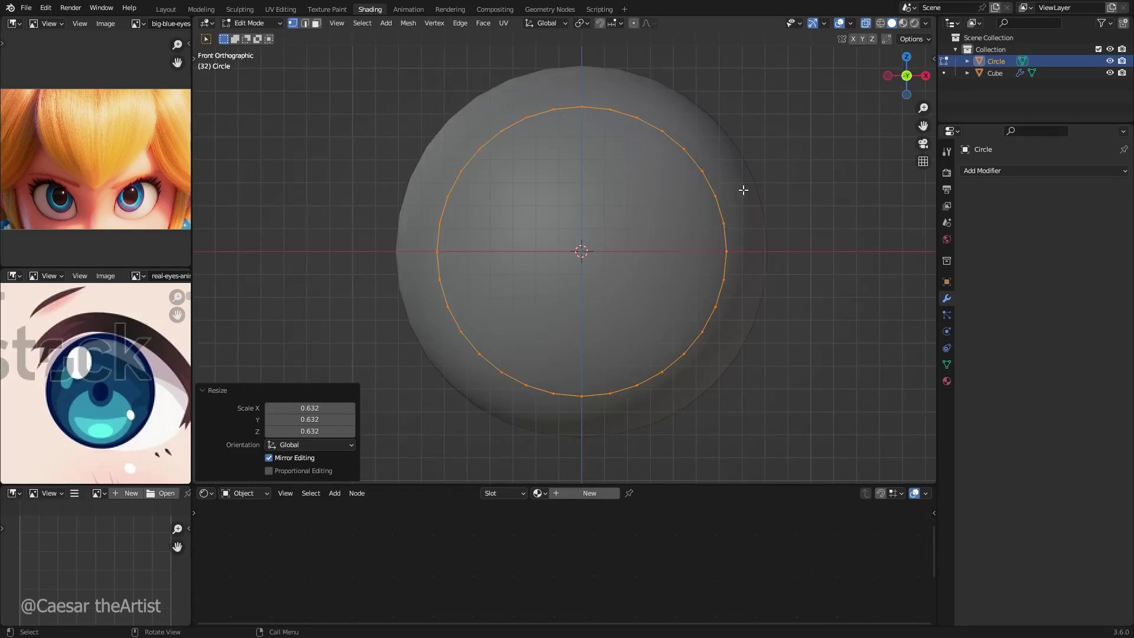
key(s)
click(735, 190)
Step: Move the circle to the front of the eyeball, resize it to iris size, and shift it about -0.124 m along Y
key(KP_3)
key(g)
click(577, 220)
key(s)
click(640, 228)
key(g)
key(y)
click(612, 229)
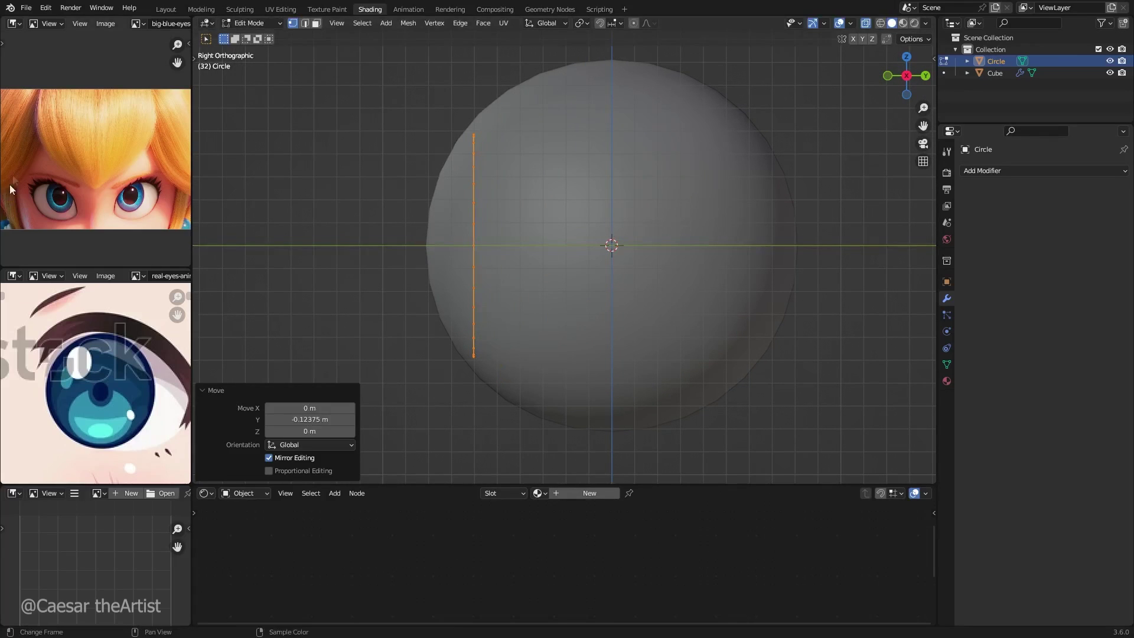
Step: Examine the iris and pupil of one eye up close in the blue-eyed reference image
scroll(168, 63, up, 5)
middle_drag(168, 63, 137, 59)
middle_drag(224, 144, 197, 136)
scroll(126, 158, up, 1)
middle_drag(125, 158, 87, 126)
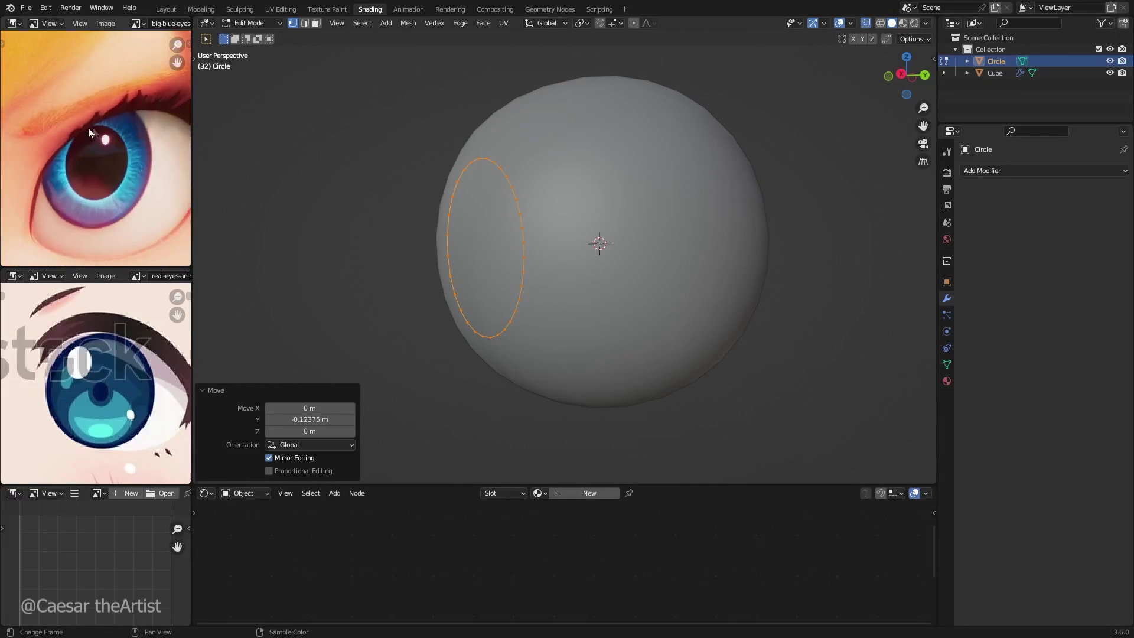
key(KP_3)
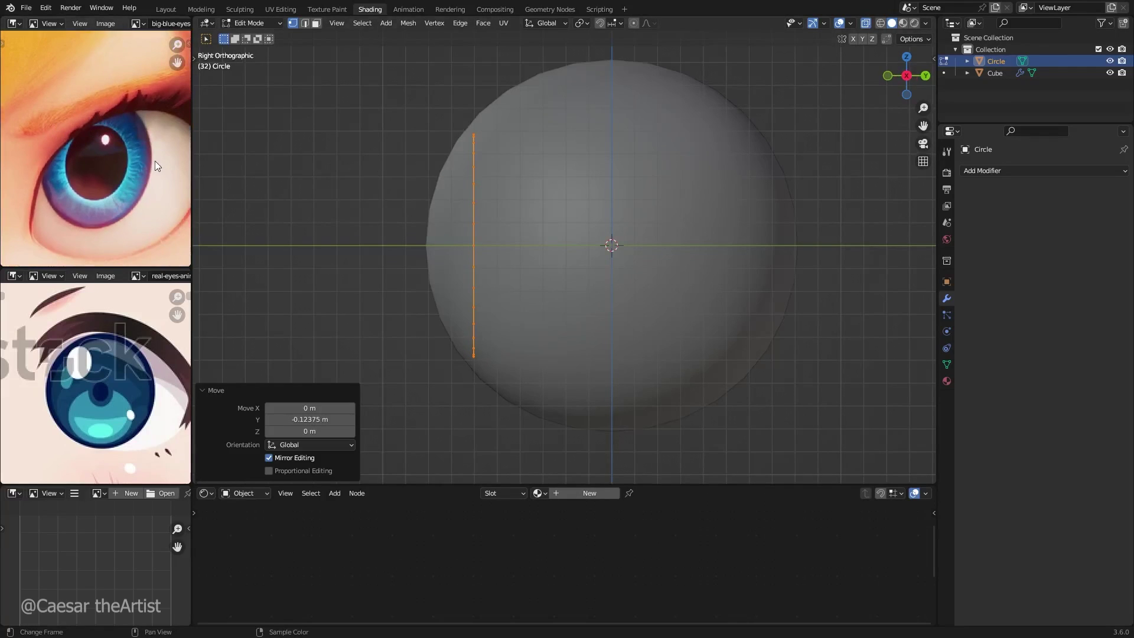
scroll(153, 163, up, 2)
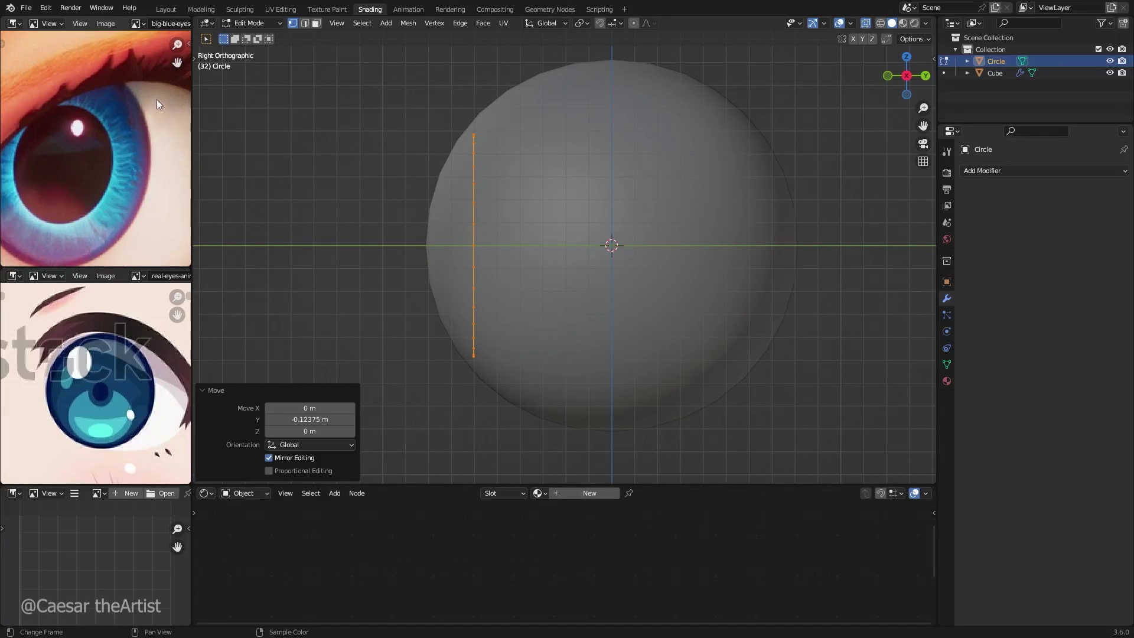
middle_drag(136, 96, 140, 76)
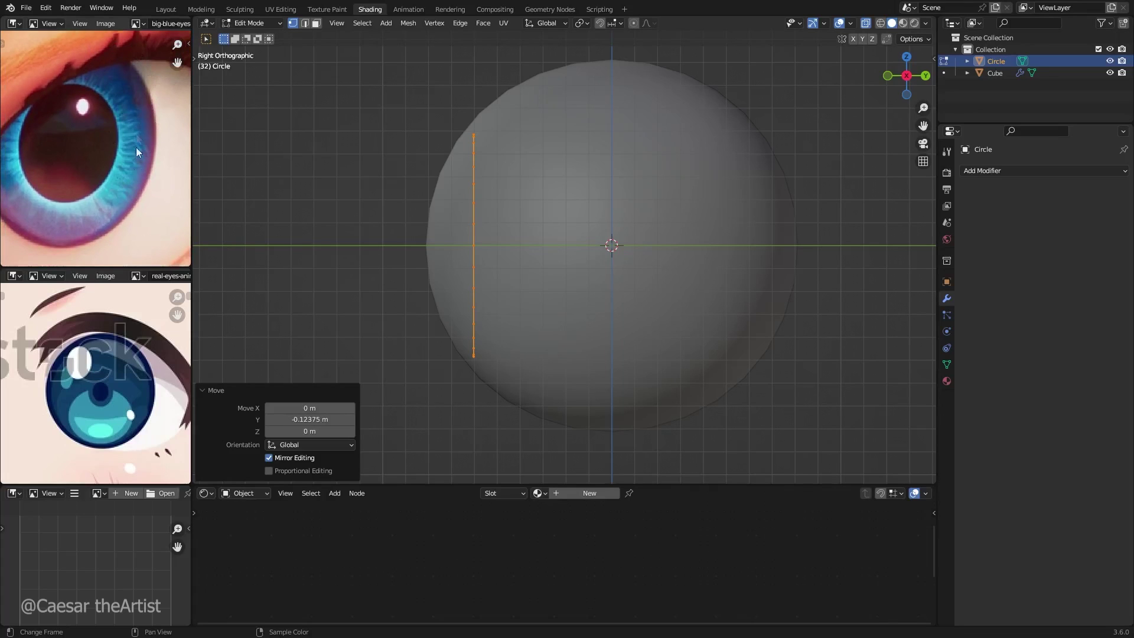
Step: Fill the circle with a face and inset it by about 0.18 m for the pupil
middle_drag(480, 203, 668, 222)
key(KP_1)
shift+middle_drag(608, 168, 620, 158)
key(f)
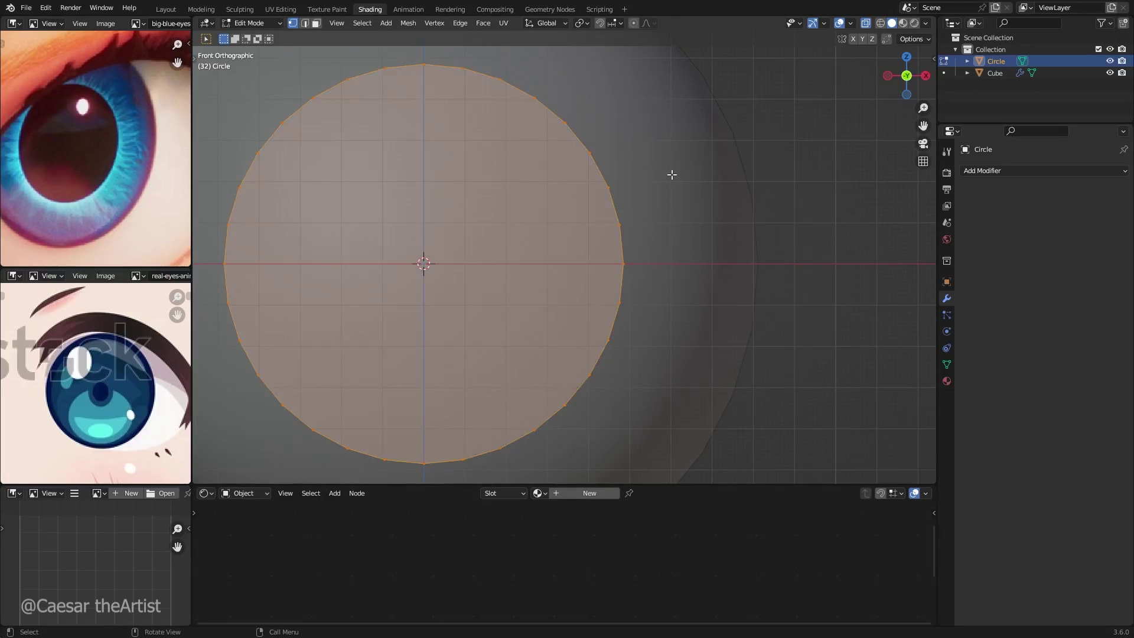
key(i)
click(562, 215)
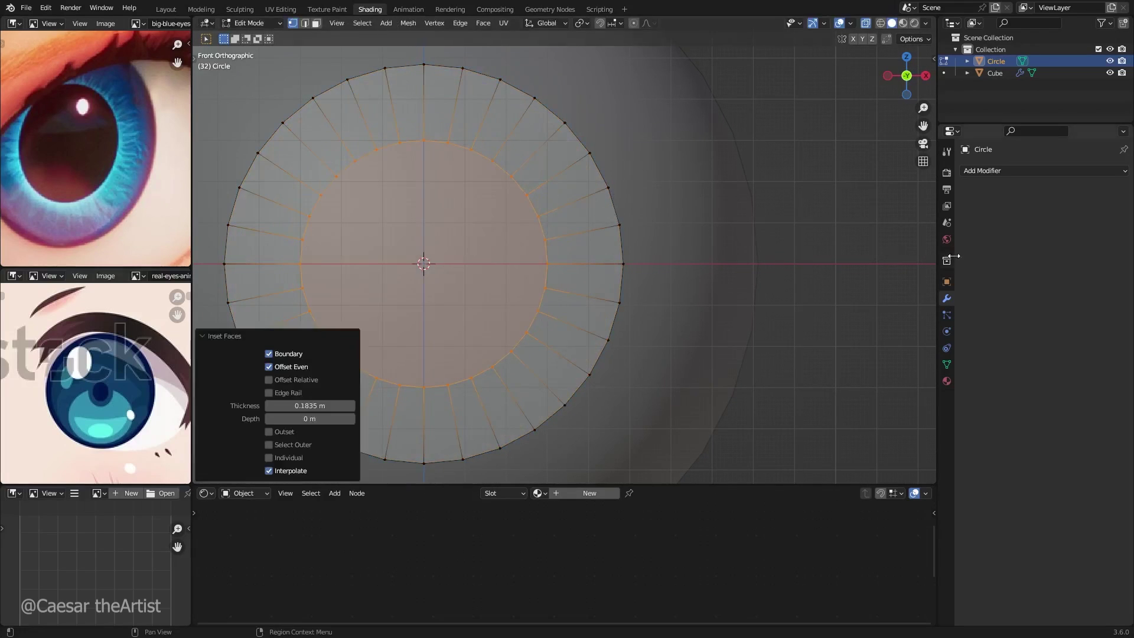
Step: Push the inset pupil face back into the eyeball along Y, scale it to about 0.953, and adjust its depth in side view
key(KP_3)
key(g)
key(y)
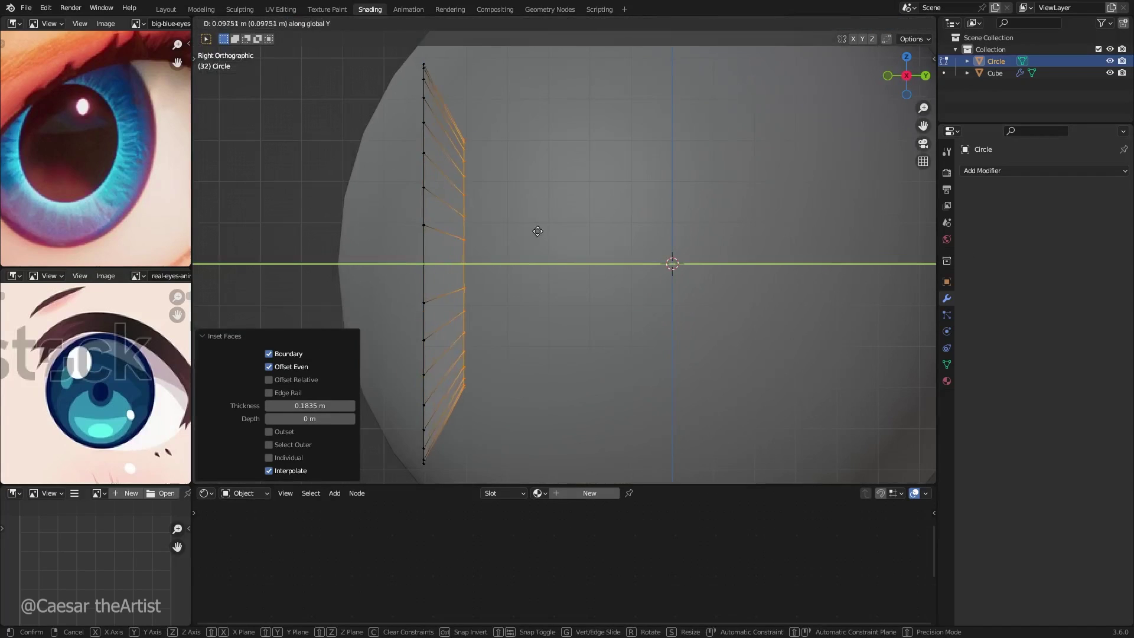
click(557, 226)
middle_drag(557, 225, 779, 269)
key(s)
click(766, 267)
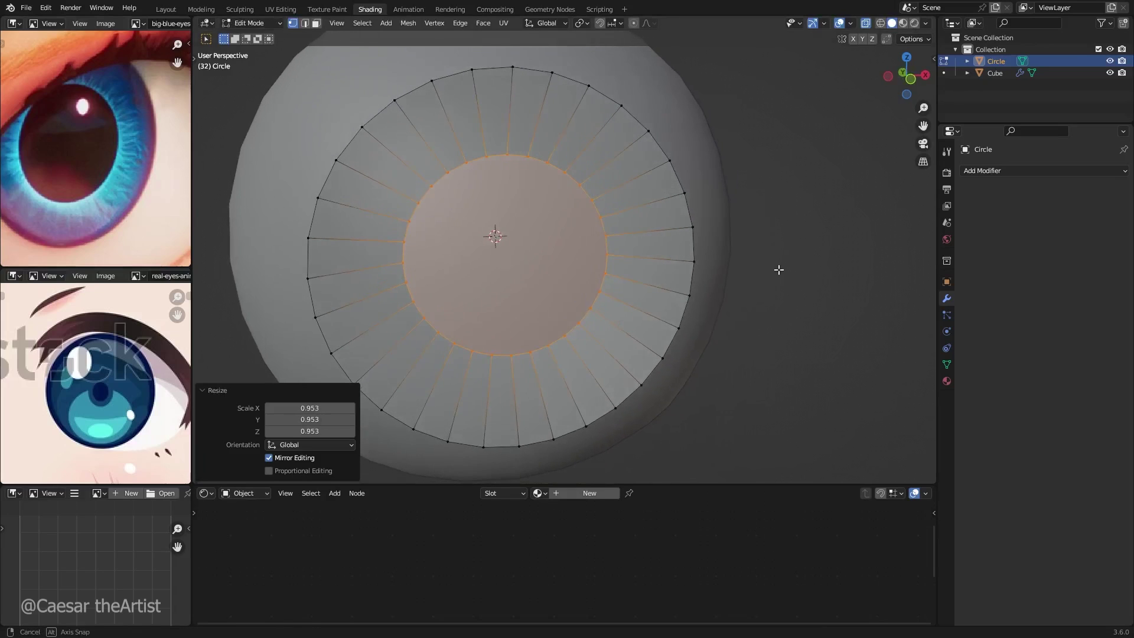
key(KP_3)
key(g)
click(604, 277)
Step: Inset the pupil face by about 0.031 m and extrude it inward into the eyeball
middle_drag(603, 276, 676, 316)
key(i)
click(733, 285)
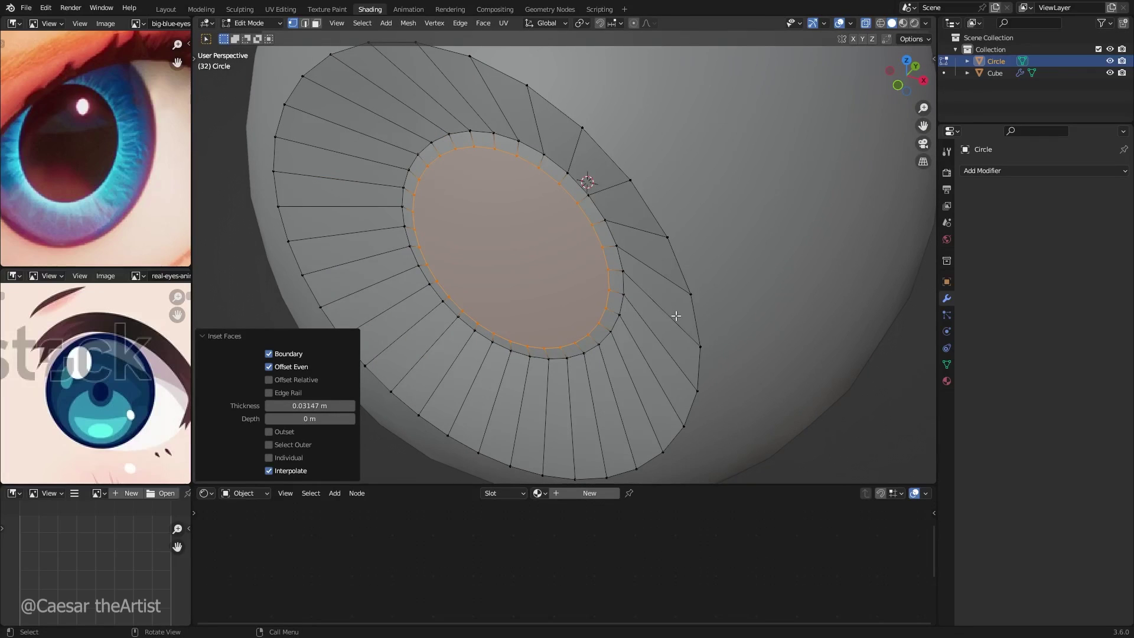
key(e)
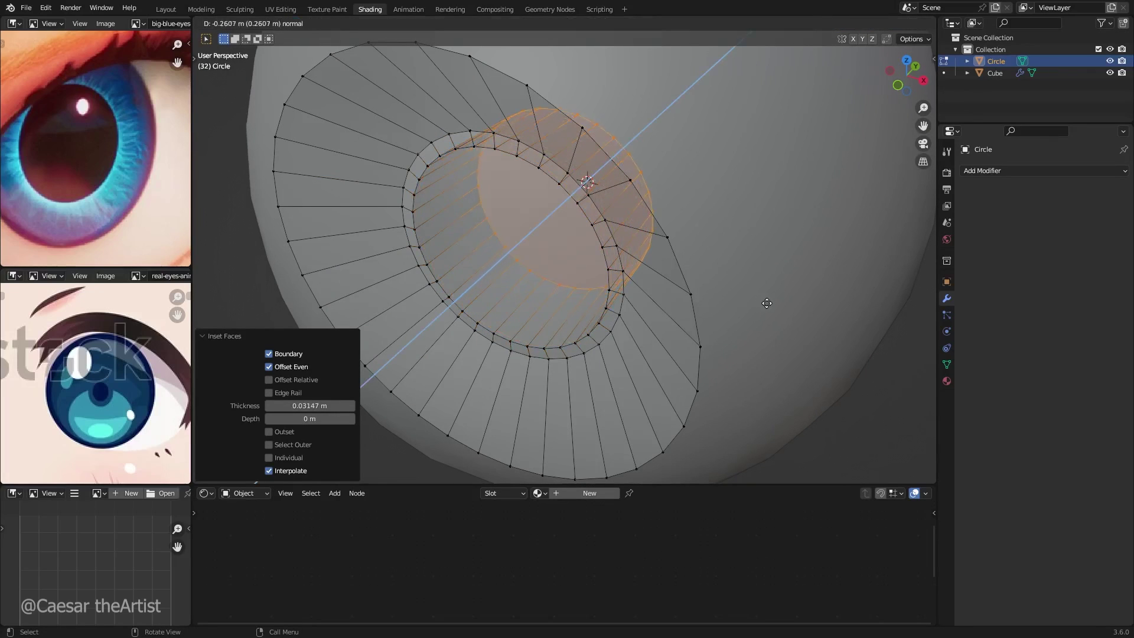
click(783, 301)
Step: Cut an edge loop around the iris ring, slide it into place, and move it along Y to curve the iris
middle_drag(623, 272, 720, 200)
alt+click(698, 184)
key(ctrl+r)
click(721, 191)
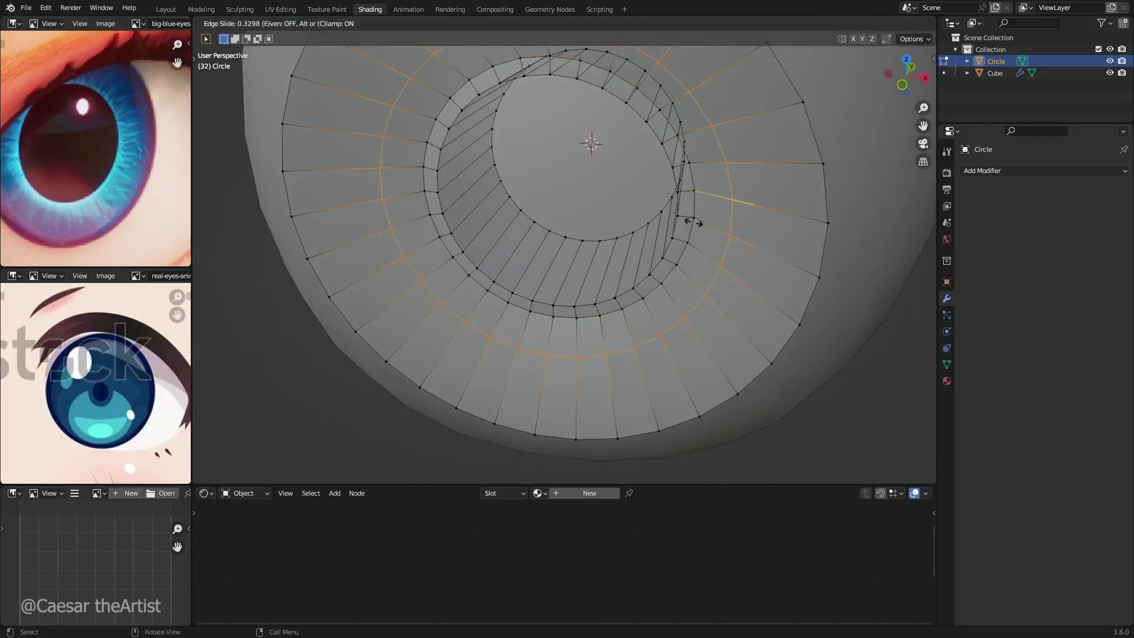
click(659, 235)
middle_drag(692, 205, 757, 196)
key(g)
key(y)
click(688, 246)
Step: Return the iris to Object Mode and add a level 2 Subdivision modifier to it
key(Tab)
key(alt+z)
key(alt+z)
key(ctrl+2)
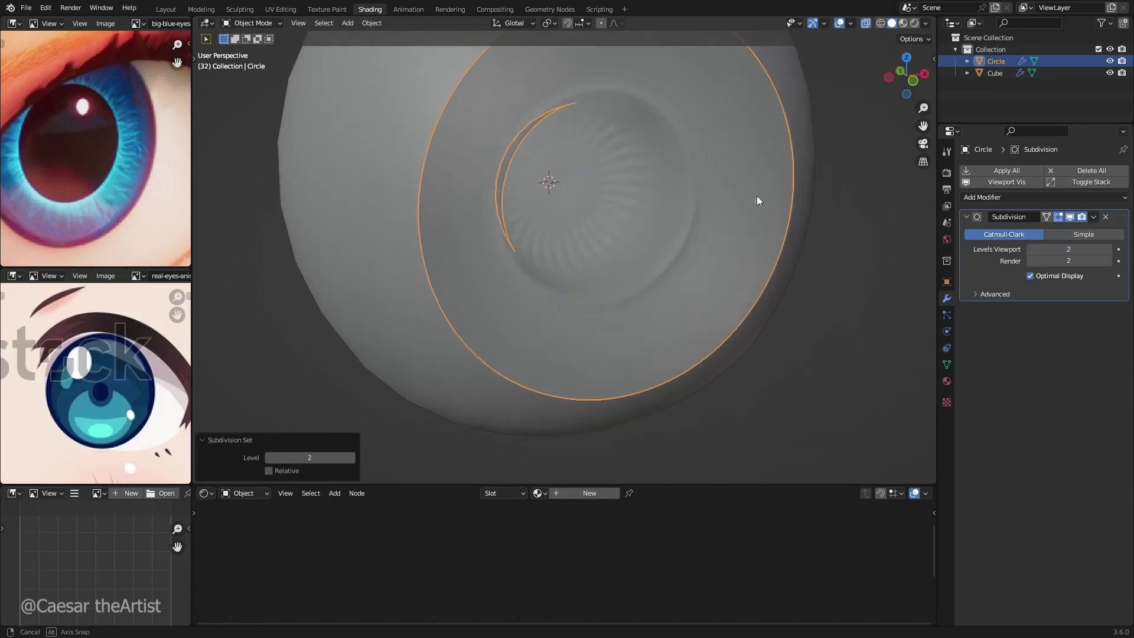
Step: Select the edge loop around the pupil's back end and set its edge mean bevel weight to 1.00
key(Tab)
scroll(699, 205, up, 5)
key(Tab)
key(Tab)
middle_drag(637, 206, 587, 163)
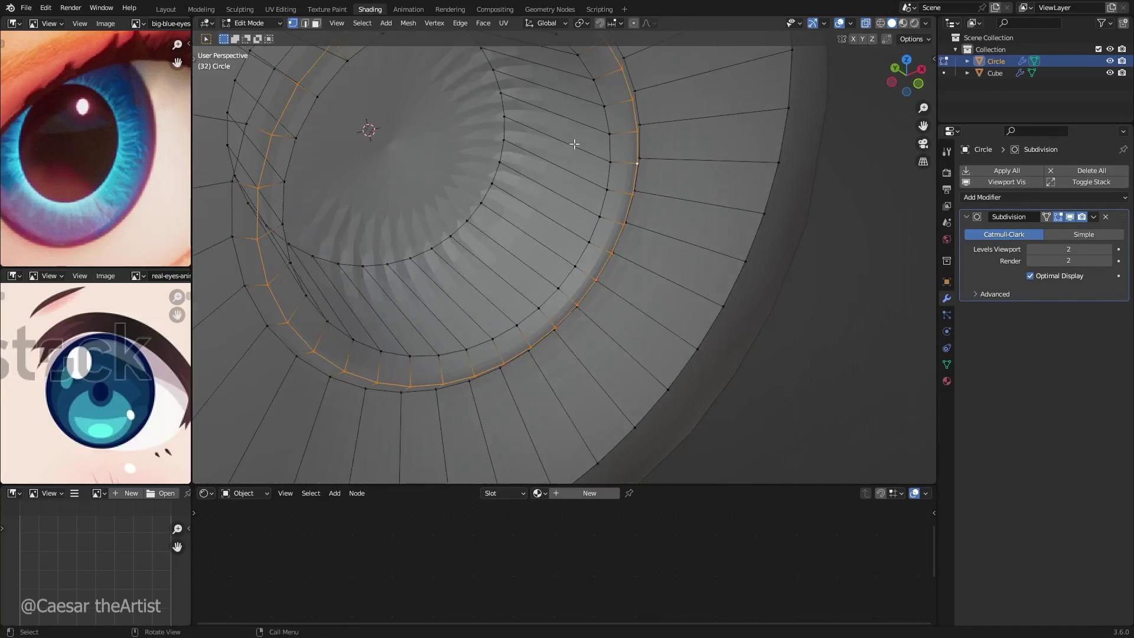
key(ctrl+r)
right_click(556, 196)
key(2)
alt+click(491, 194)
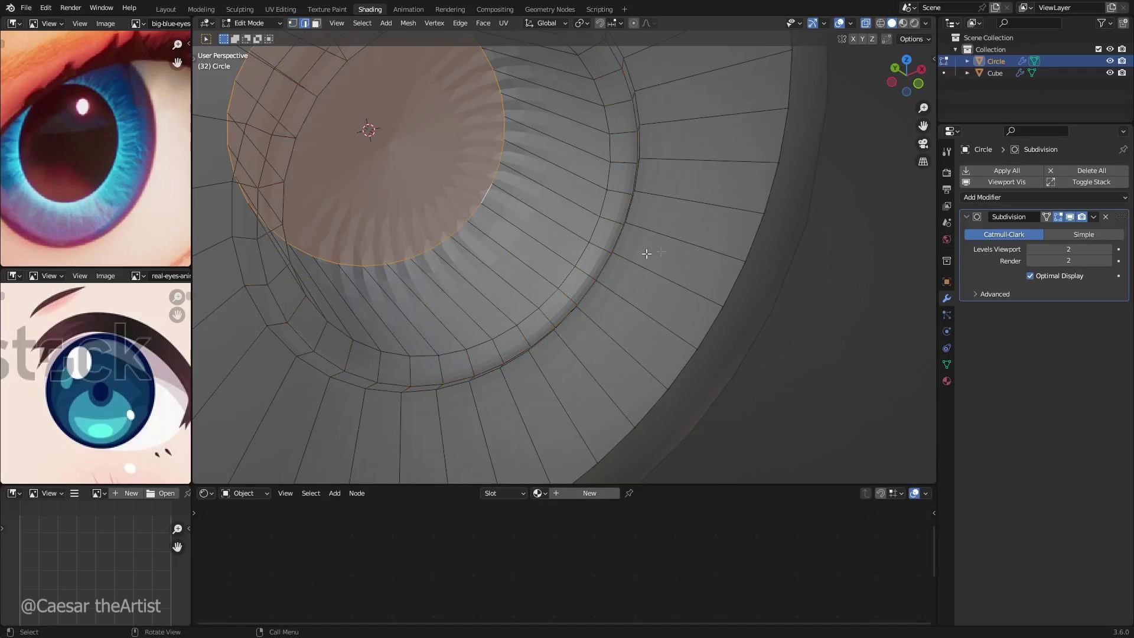
click(933, 59)
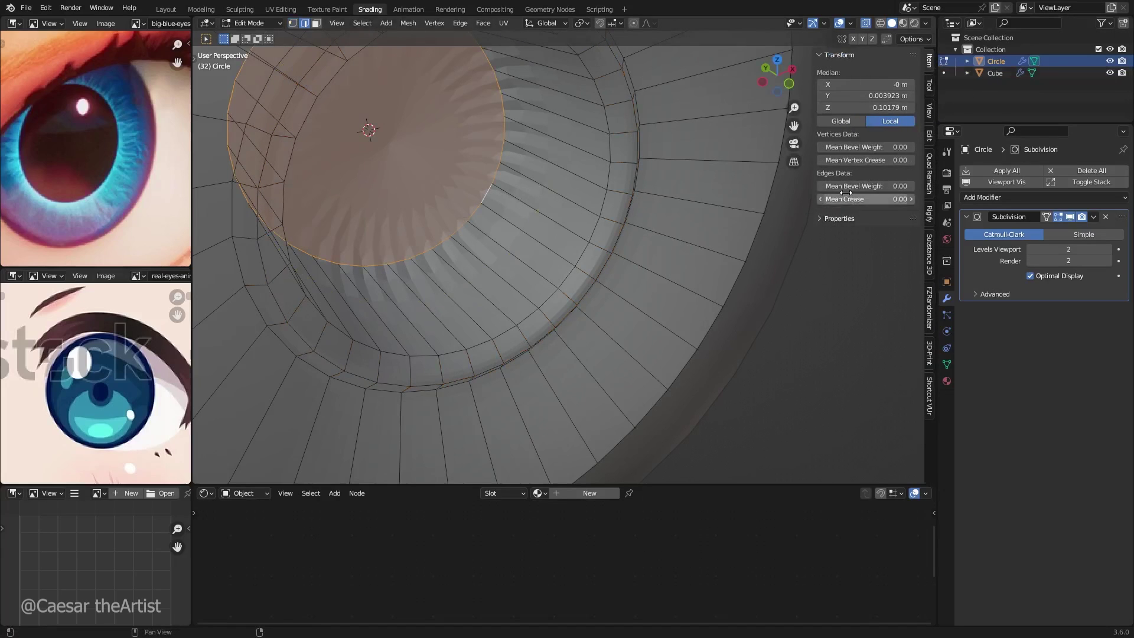
key(Tab)
Step: Add a Bevel modifier to the iris and place it above the Subdivision modifier
click(1023, 199)
click(916, 250)
click(1106, 311)
click(1055, 197)
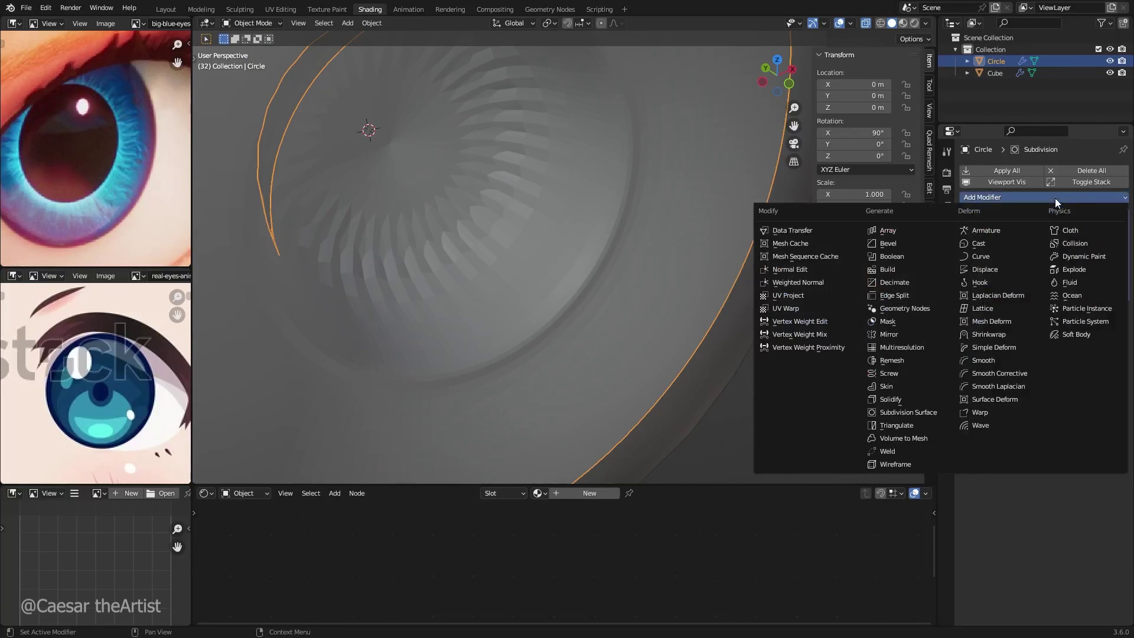
click(923, 243)
drag(1120, 220, 1106, 443)
middle_drag(534, 270, 522, 265)
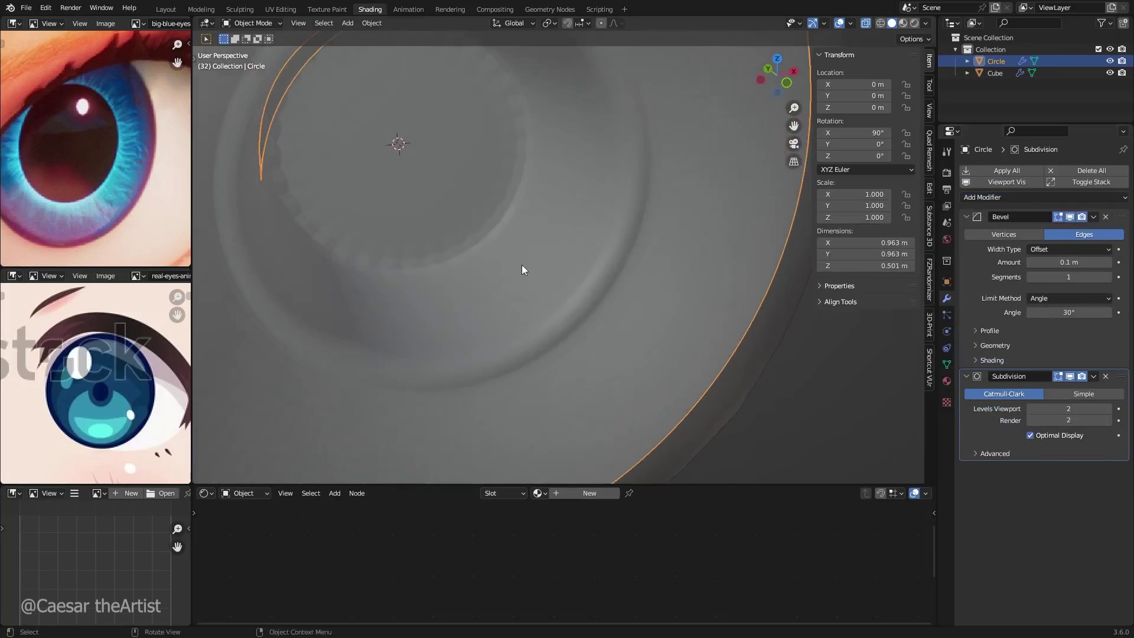
Step: Set the Bevel modifier to 2 segments, Weight limit method and an amount of 0.013 m
click(1108, 277)
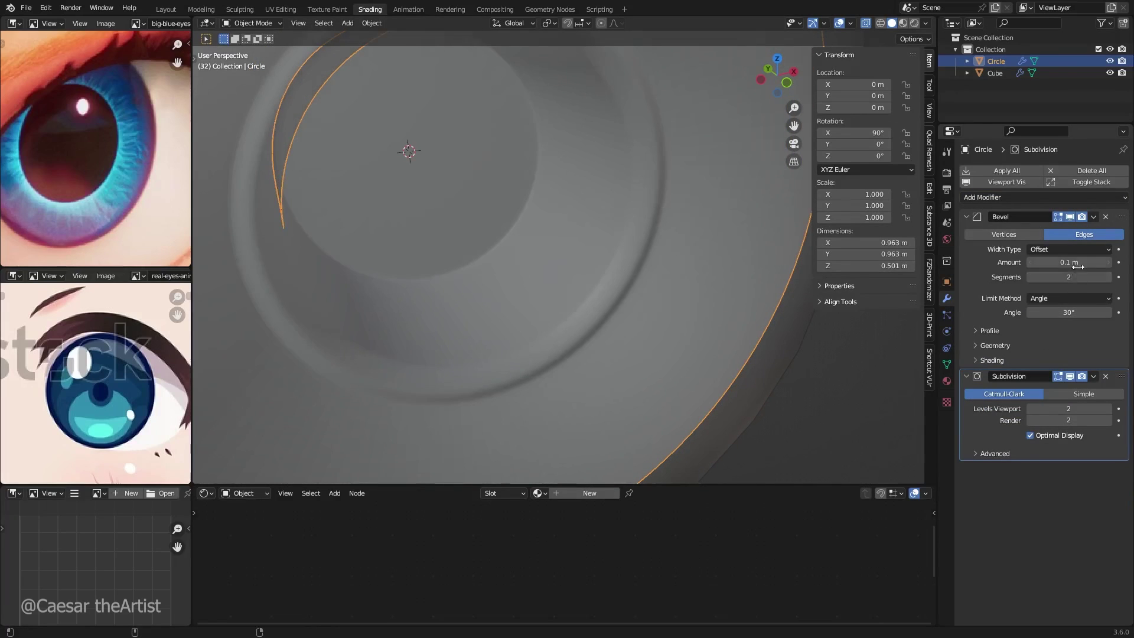
click(1051, 298)
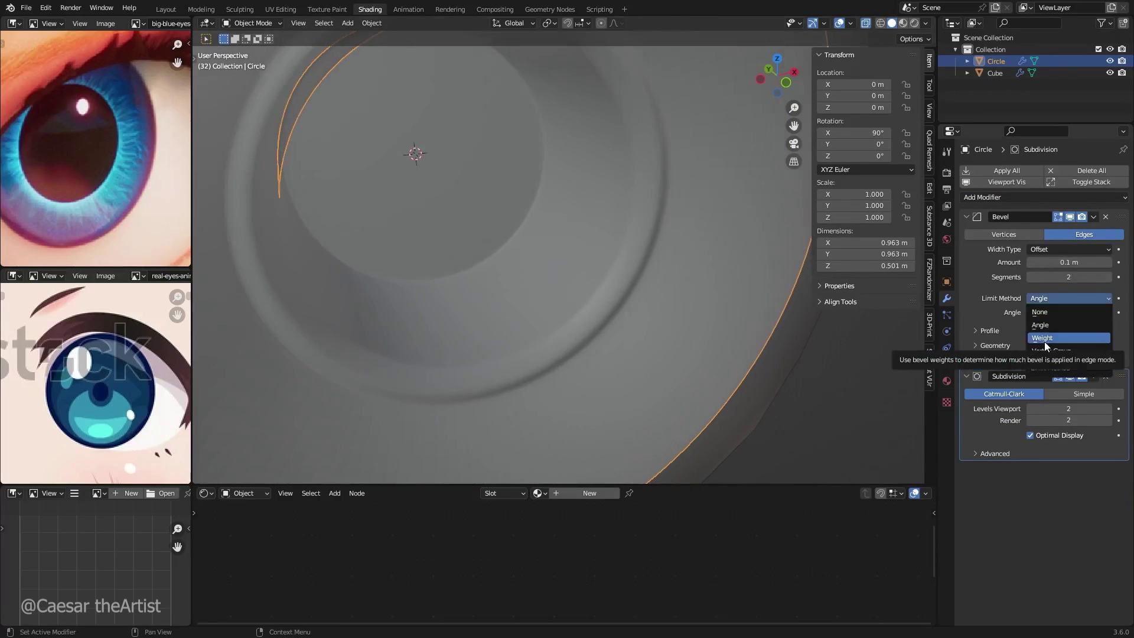
click(1044, 339)
drag(1069, 263, 1044, 263)
Step: Apply all transforms to the iris object and save the file
key(ctrl+a)
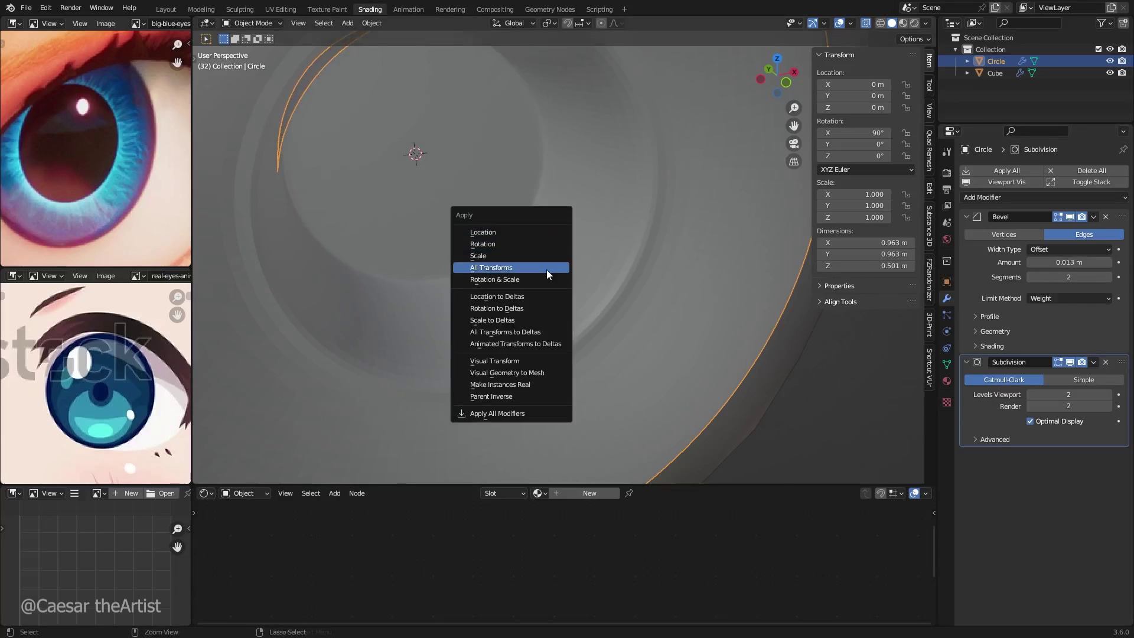
click(534, 270)
scroll(490, 269, down, 2)
key(ctrl+s)
Step: Cut one centered edge loop around the sloped outer ring of the iris
middle_drag(490, 264, 643, 273)
scroll(504, 253, down, 4)
key(alt+z)
key(Tab)
key(ctrl+r)
click(702, 237)
right_click(702, 236)
alt+middle_drag(702, 236, 820, 259)
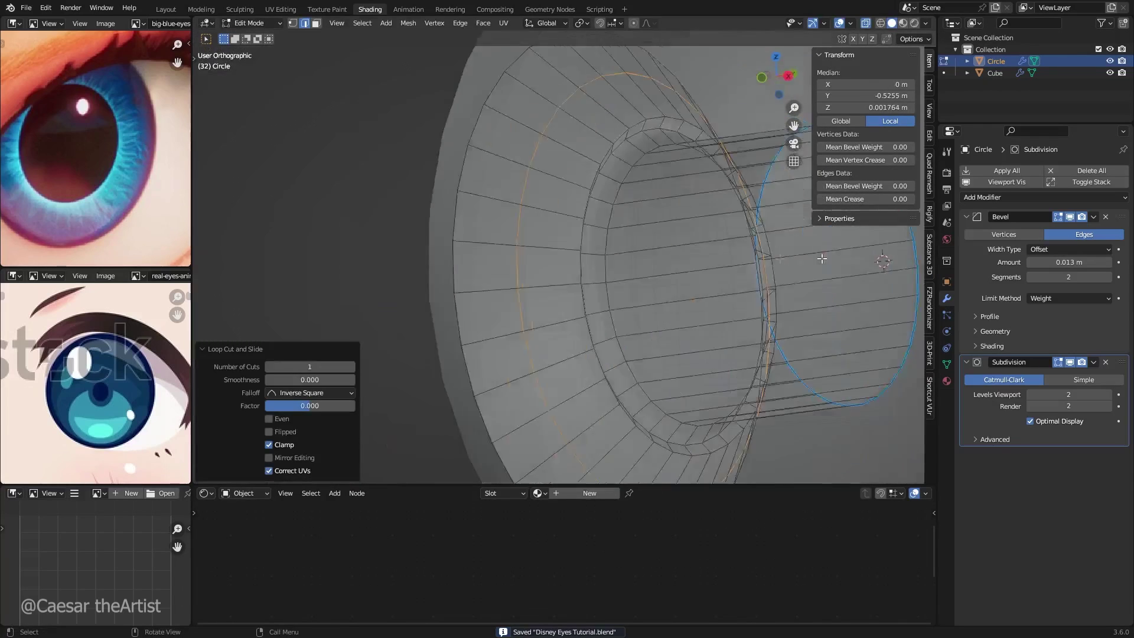
shift+middle_drag(684, 255, 553, 239)
scroll(622, 248, down, 1)
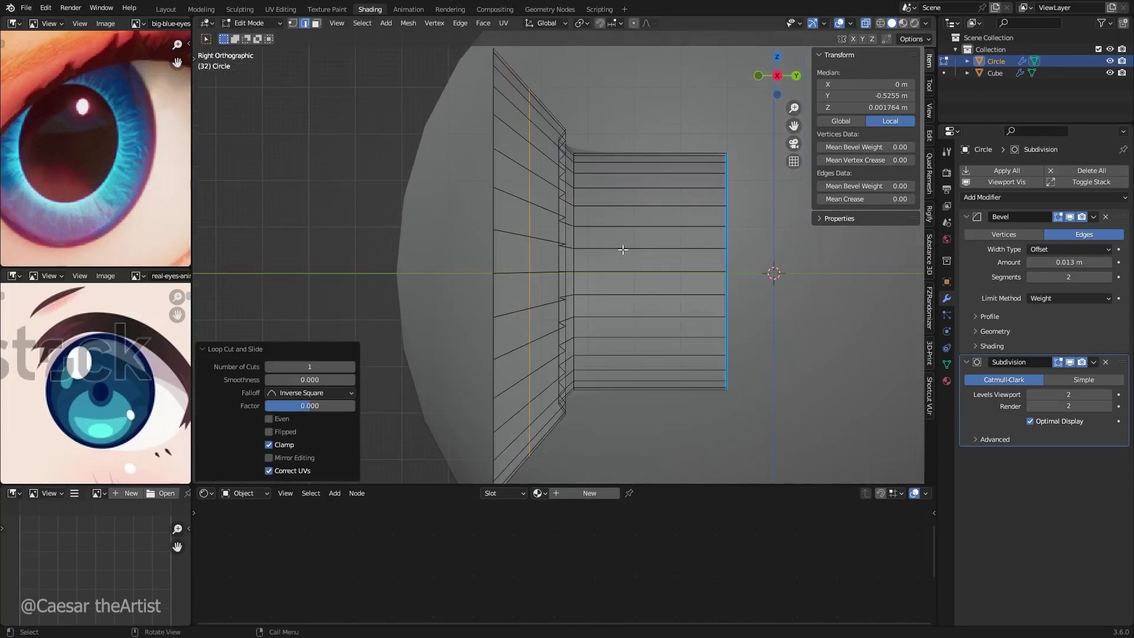
Step: Scale the new iris edge loop up to about 1.08 to round the ring, and return to Object Mode
key(g)
key(y)
right_click(632, 249)
key(s)
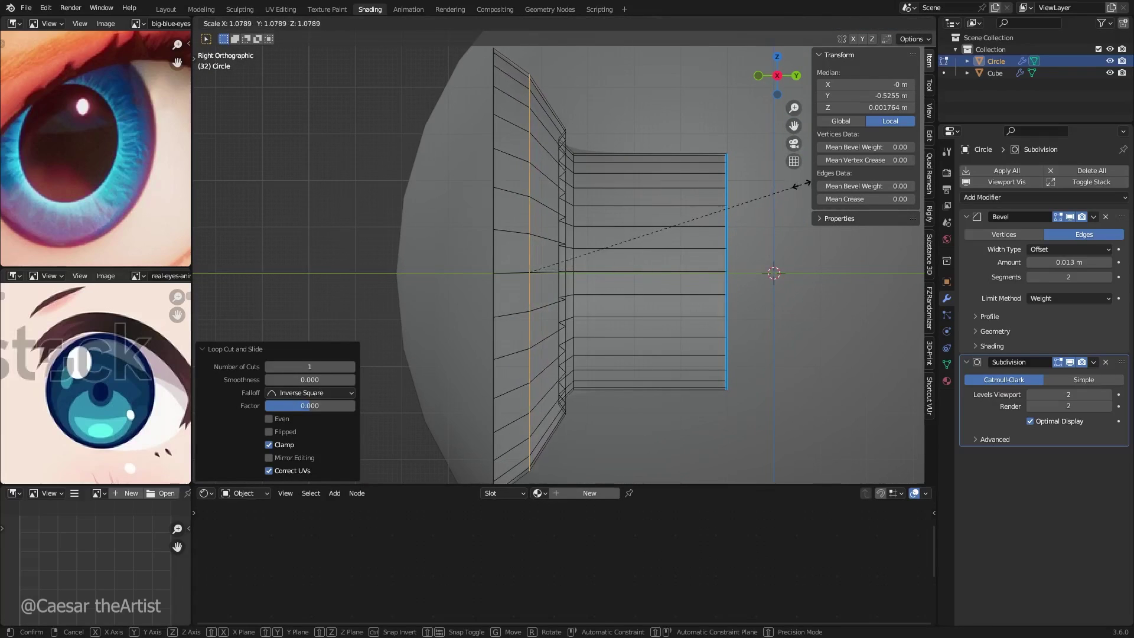
click(813, 181)
key(Tab)
scroll(526, 235, down, 5)
middle_drag(567, 254, 618, 314)
scroll(680, 256, up, 3)
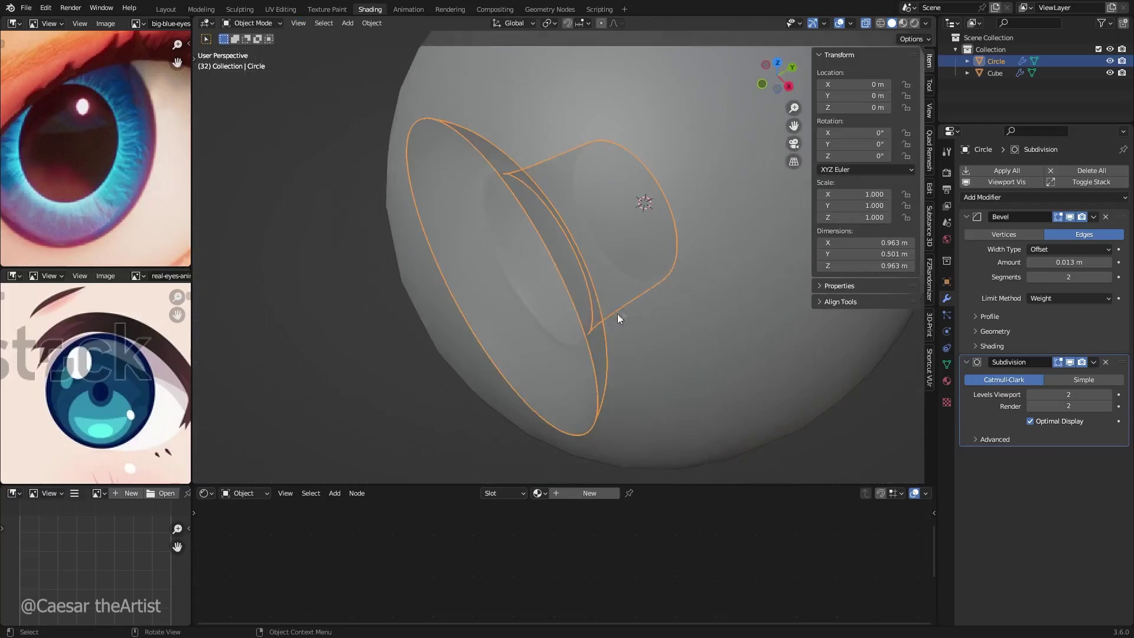
Step: Select the inner iris rim and the pupil tube in side view and move them about 0.025 m back along Y
key(KP_3)
key(Tab)
key(alt+z)
shift+middle_drag(598, 253, 453, 240)
key(alt+z)
scroll(453, 241, down, 4)
key(1)
drag(450, 157, 539, 309)
scroll(502, 271, up, 3)
key(g)
key(y)
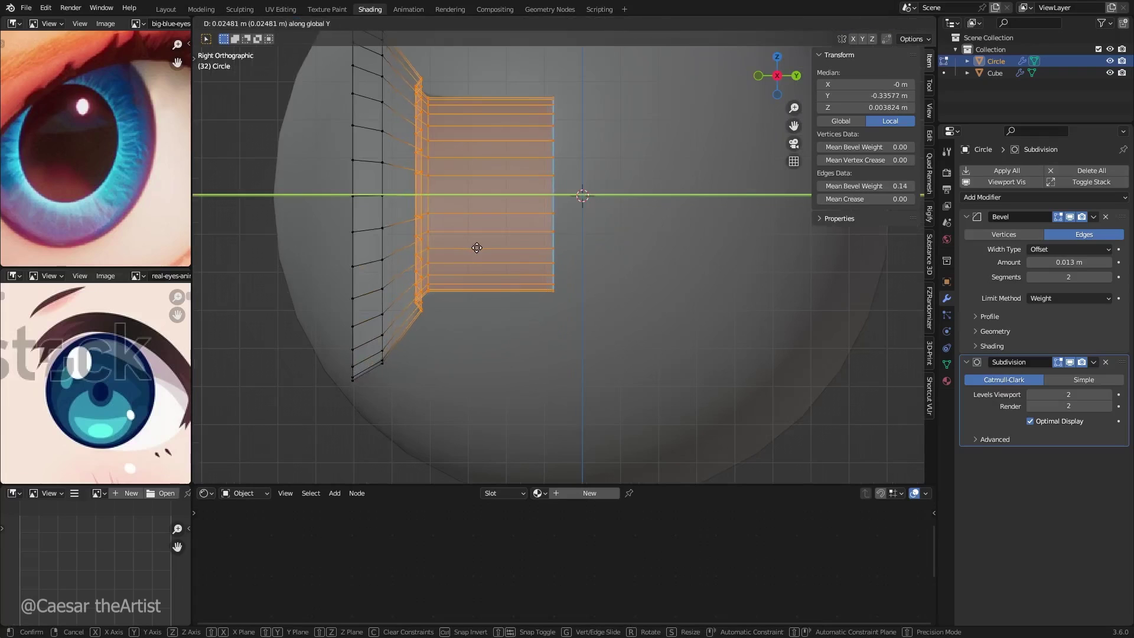
click(477, 247)
Step: Slide the middle edge loop of the iris ring slightly along the surface to smooth its curve
alt+click(378, 216)
key(g)
key(g)
click(385, 217)
key(Tab)
middle_drag(402, 224, 487, 234)
scroll(558, 247, down, 5)
middle_drag(581, 224, 471, 250)
key(grave)
click(527, 252)
Step: Move the pupil's back end forward along Y, making the iris object about 0.409 m deep
key(Tab)
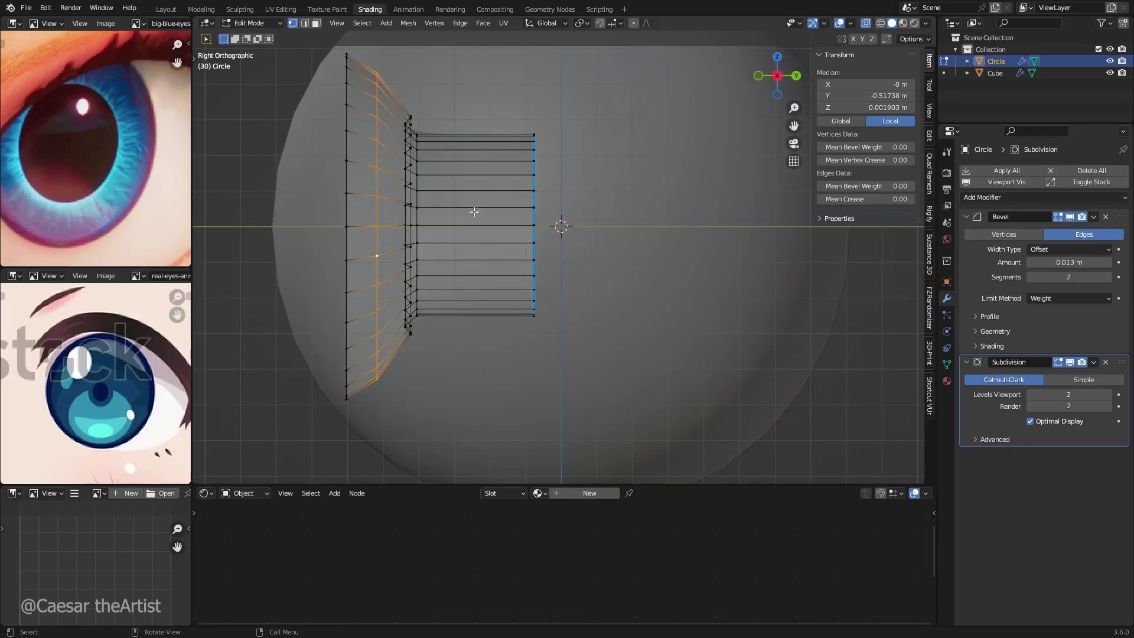
mouse_move(411, 83)
middle_down()
mouse_move(546, 186)
mouse_move(460, 207)
mouse_move(607, 202)
mouse_move(502, 198)
mouse_move(510, 176)
middle_up()
key(z)
click(546, 187)
key(alt+z)
key(grave)
click(454, 156)
key(grave)
click(646, 150)
drag(421, 91, 574, 325)
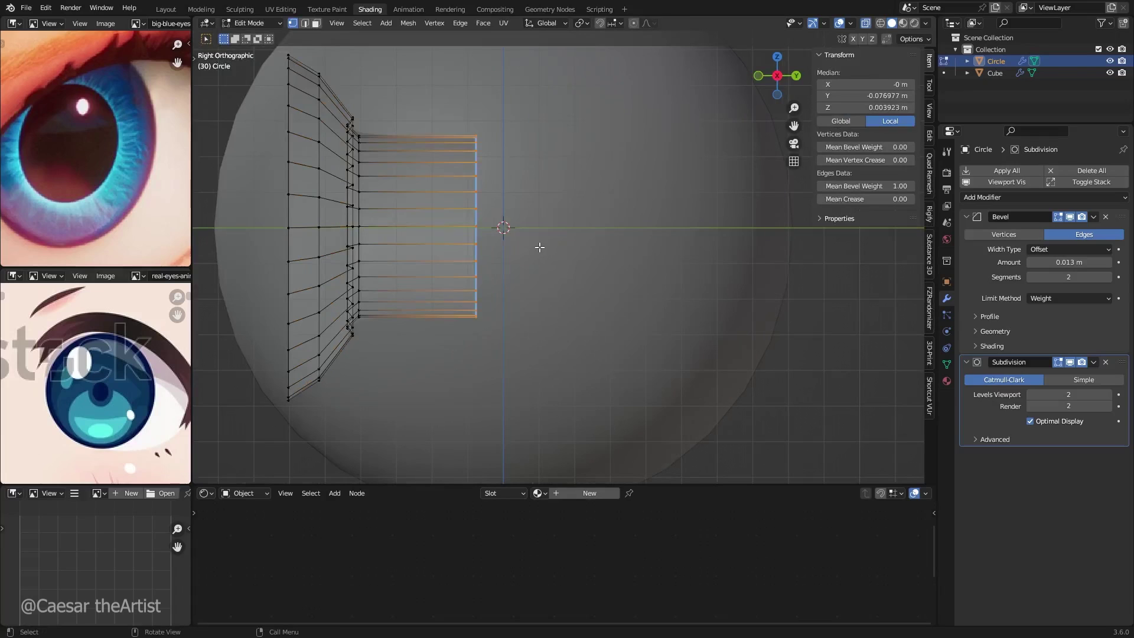
key(g)
key(y)
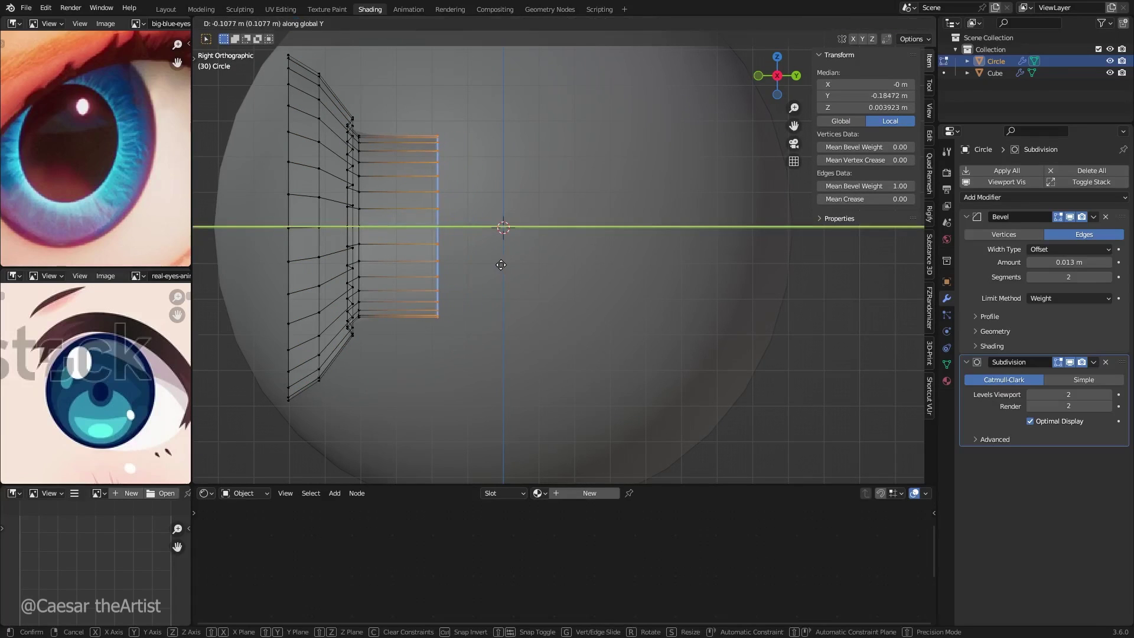
click(455, 267)
key(Tab)
Step: Make the shader node area taller, center the eye in front view, and hide the viewport sidebar
middle_drag(454, 272, 562, 203)
scroll(623, 299, down, 2)
middle_drag(605, 253, 612, 281)
key(grave)
click(535, 248)
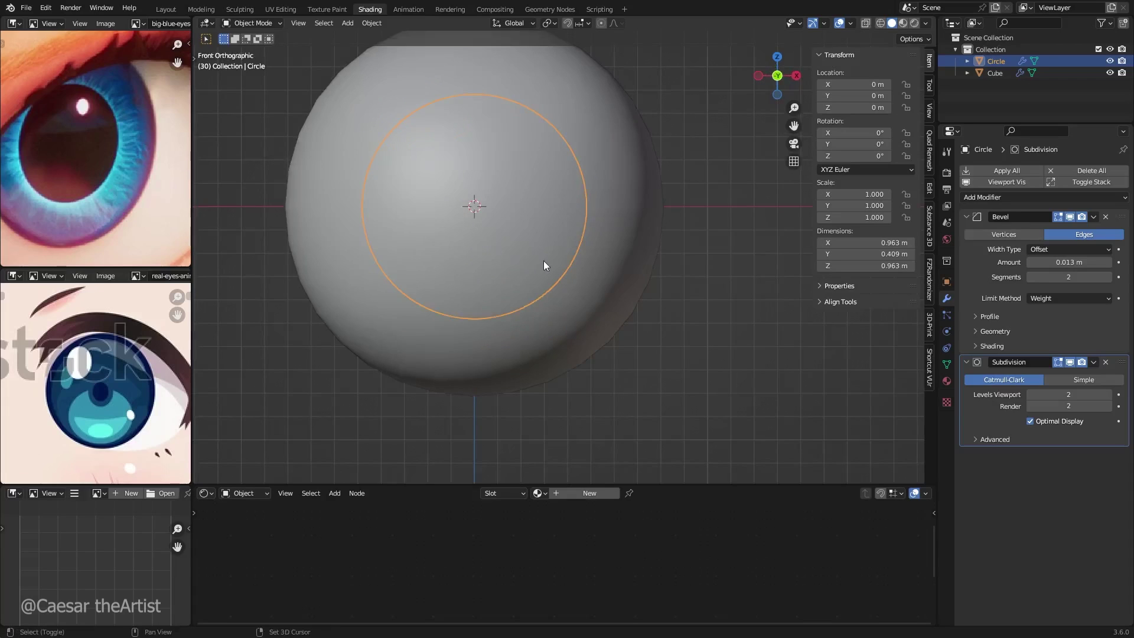
shift+middle_drag(544, 261, 529, 299)
drag(229, 484, 271, 402)
scroll(349, 342, down, 2)
shift+middle_drag(348, 338, 467, 304)
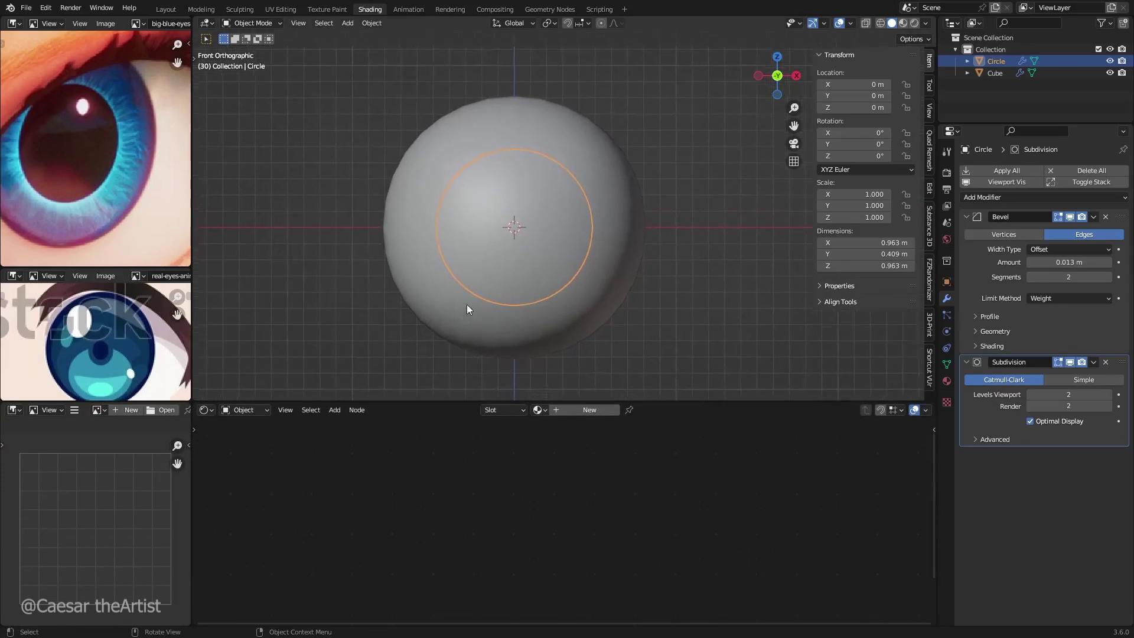
scroll(467, 304, up, 2)
key(n)
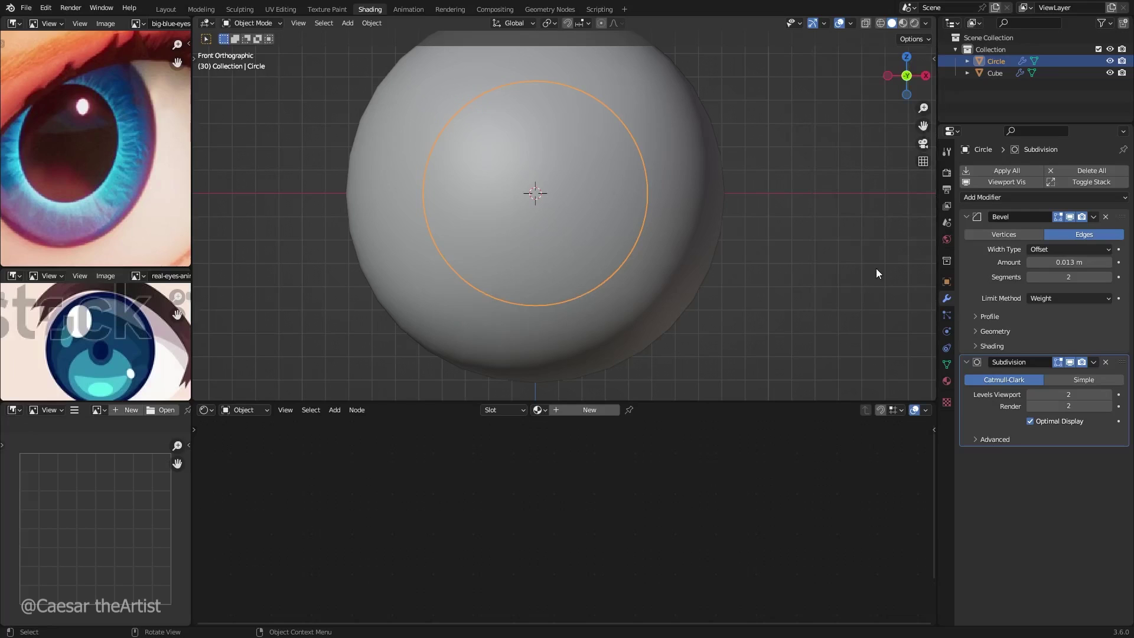
key(KP_3)
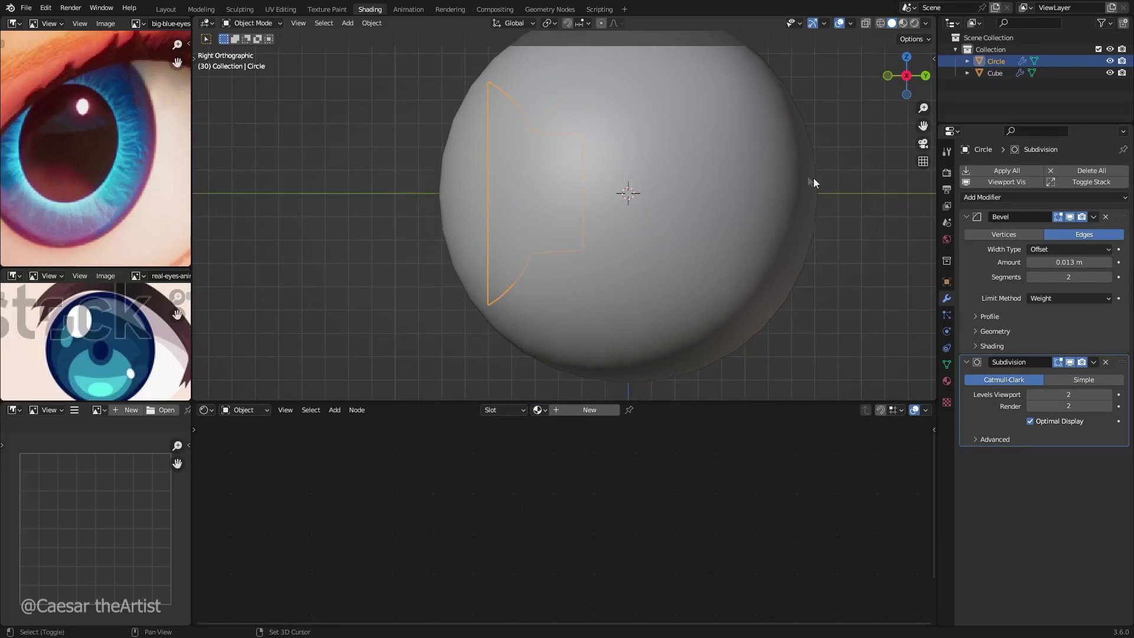
shift+middle_drag(583, 174, 540, 165)
key(grave)
click(547, 190)
scroll(522, 172, up, 1)
key(Tab)
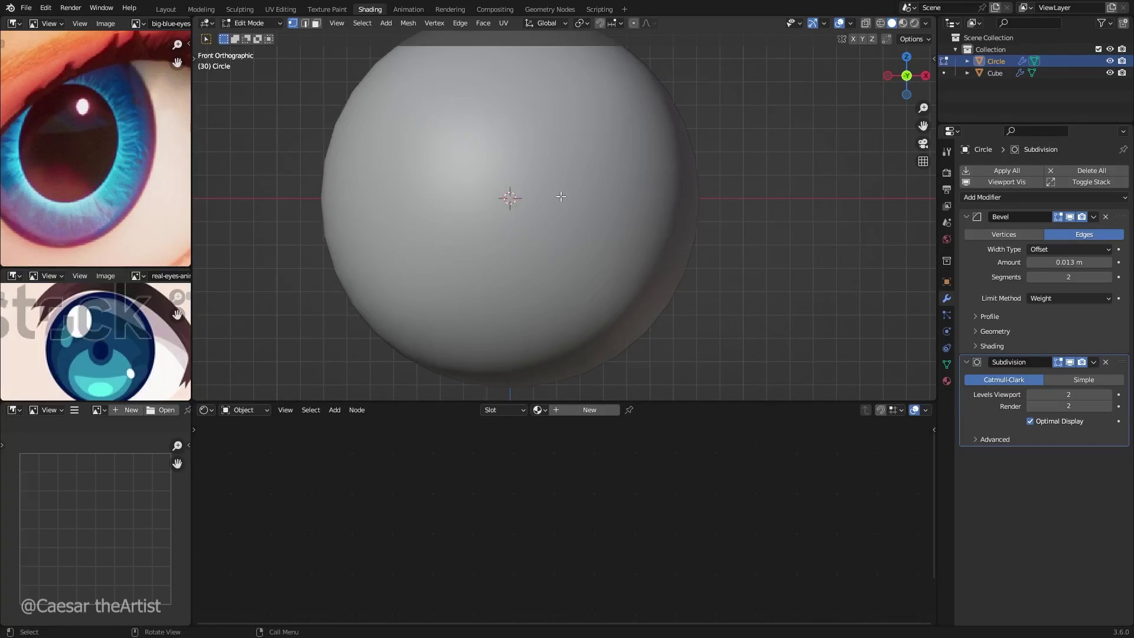
key(Tab)
scroll(523, 259, down, 3)
middle_drag(522, 259, 581, 239)
Step: Select the eyeball sphere and display the viewport in Material Preview shading
click(587, 229)
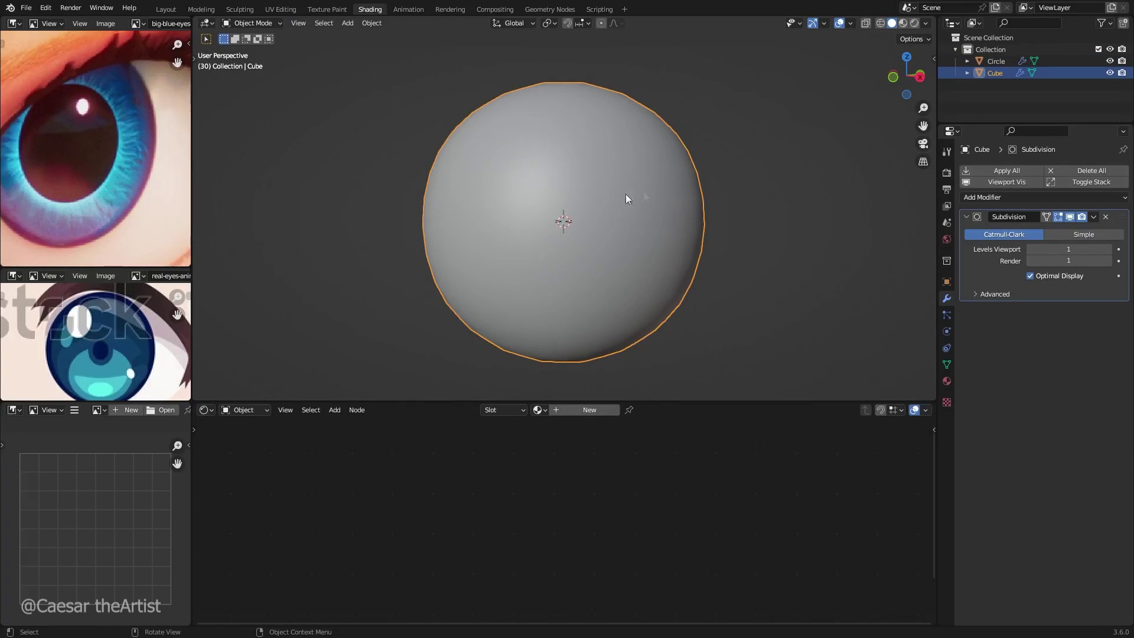
click(915, 23)
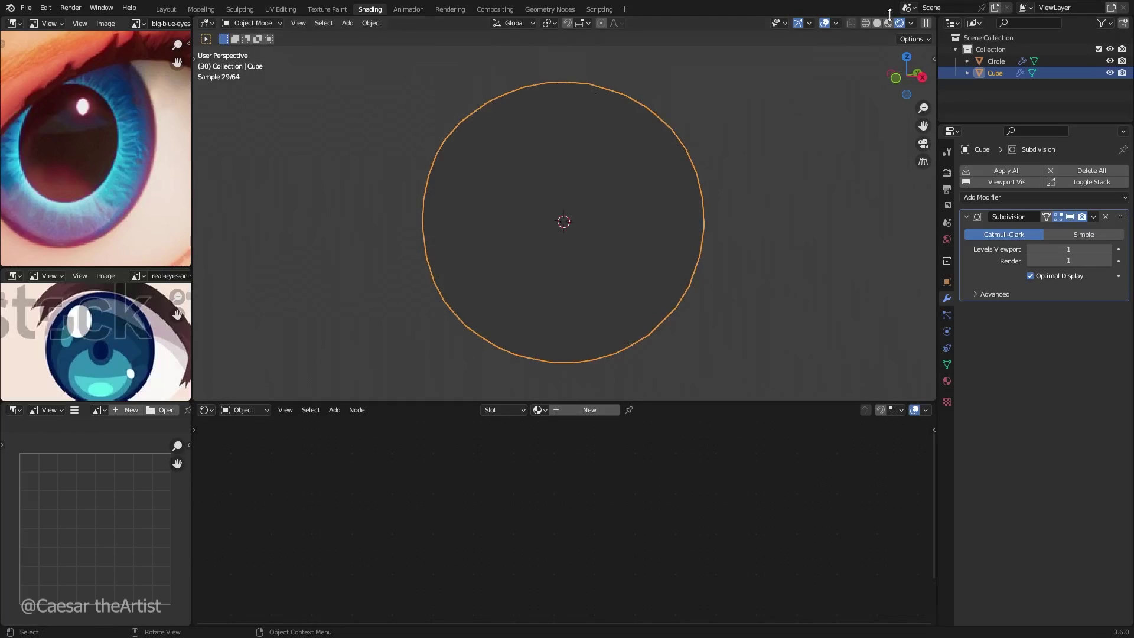
click(891, 25)
click(925, 24)
click(926, 24)
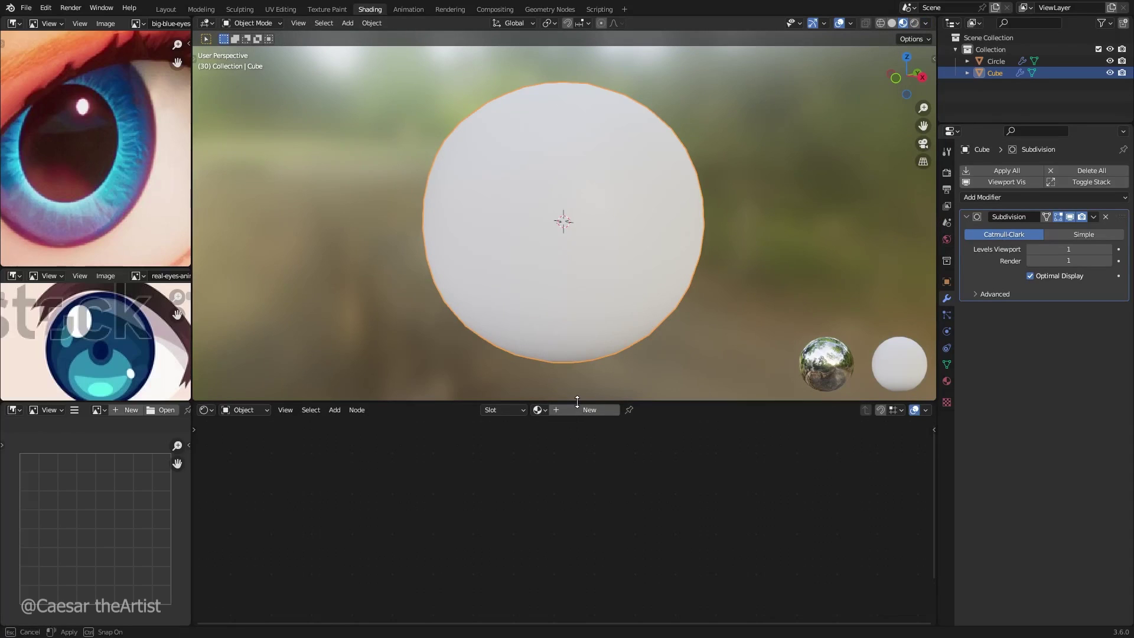
Step: Enlarge the node area, create a material named Cornea on the eyeball, and shift its Principled BSDF node aside
drag(581, 402, 600, 319)
click(601, 331)
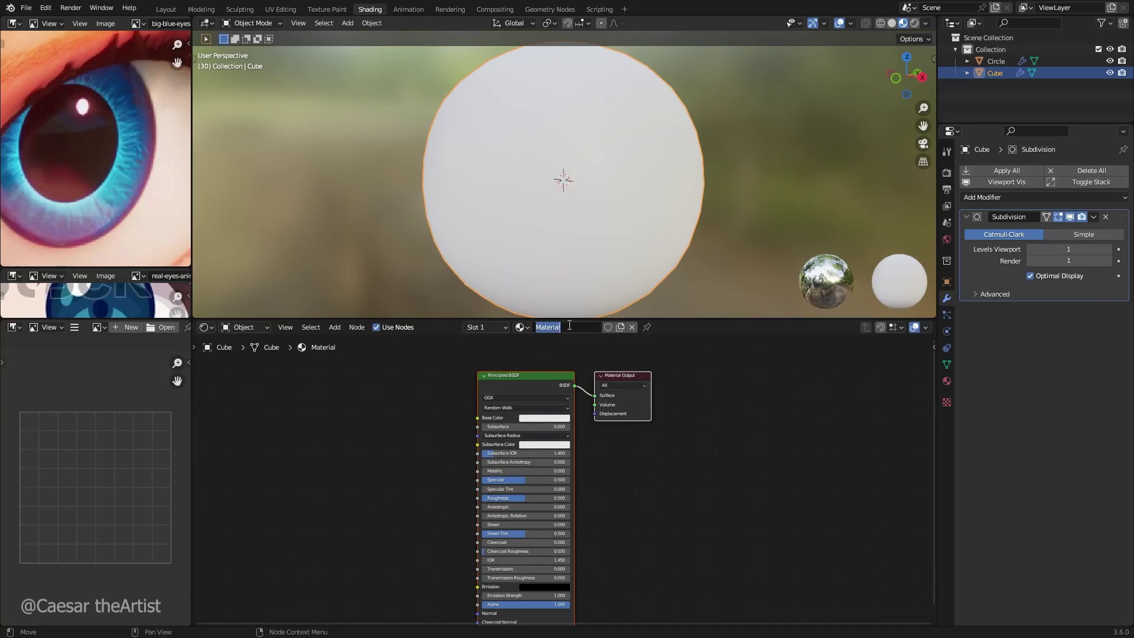
key(Return)
drag(519, 382, 671, 384)
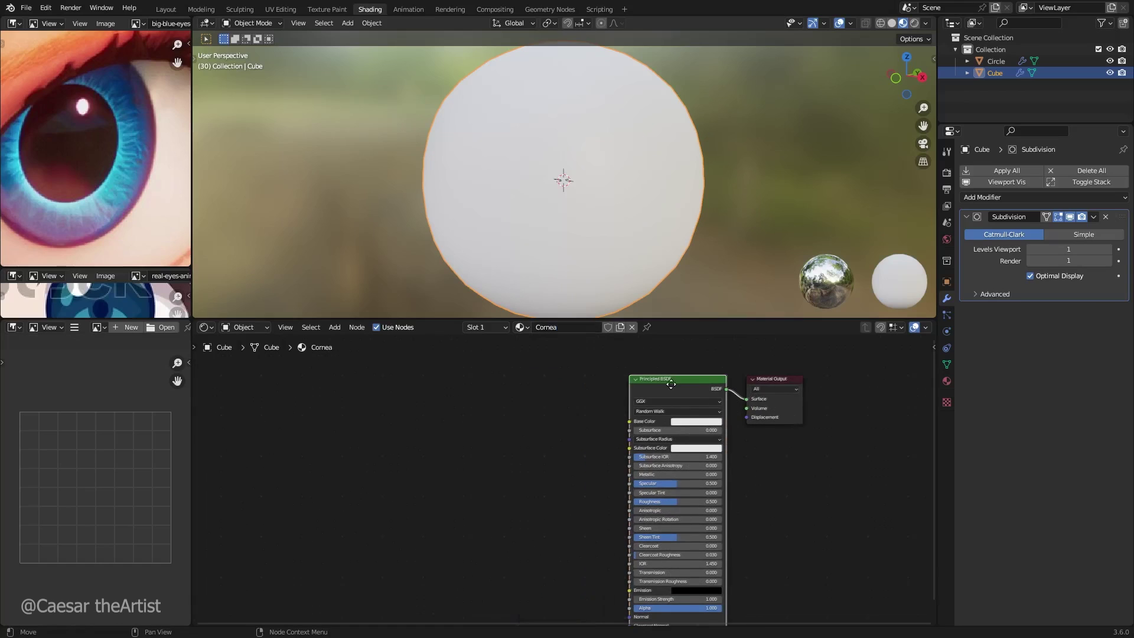
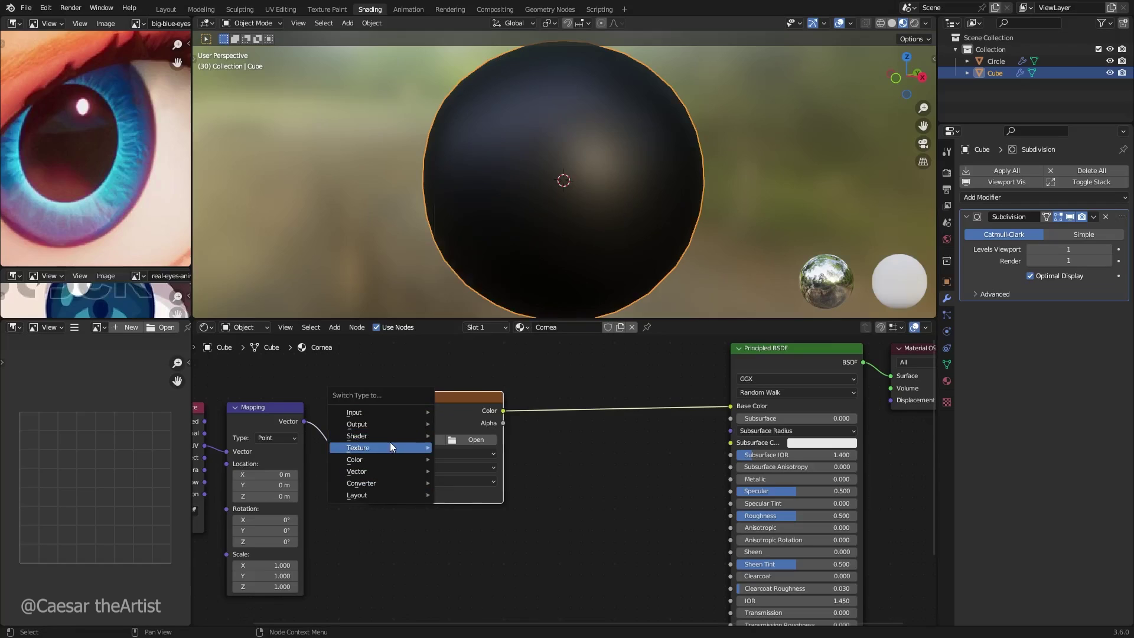
Step: Switch the image texture node to a Gradient Texture and set its type to Spherical
mouse_move(367, 449)
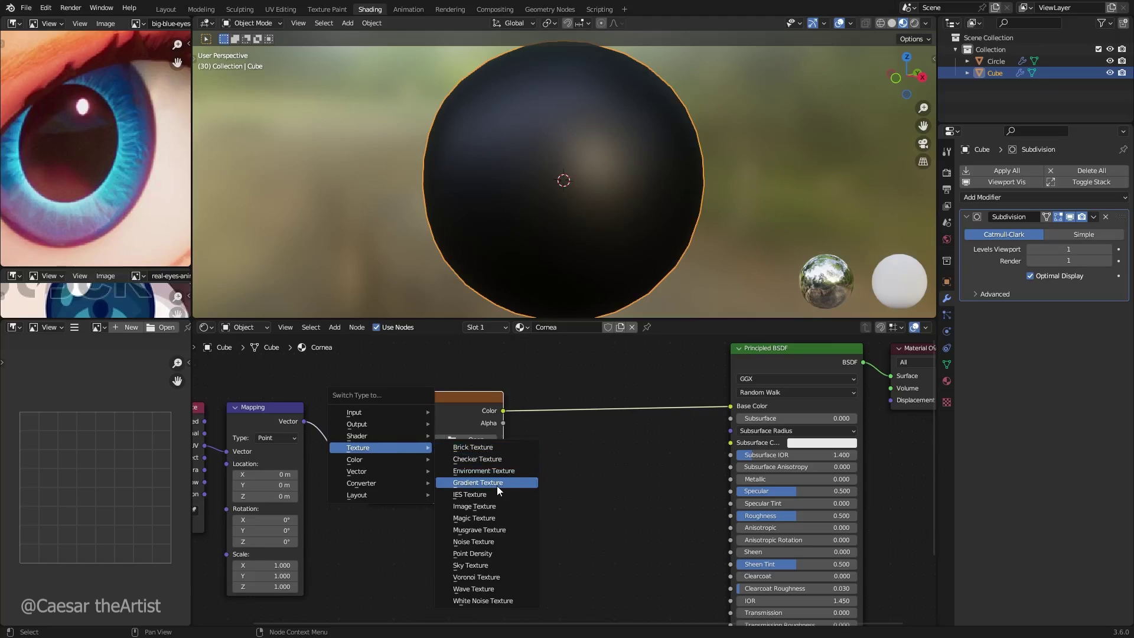
click(477, 482)
scroll(452, 420, up, 1)
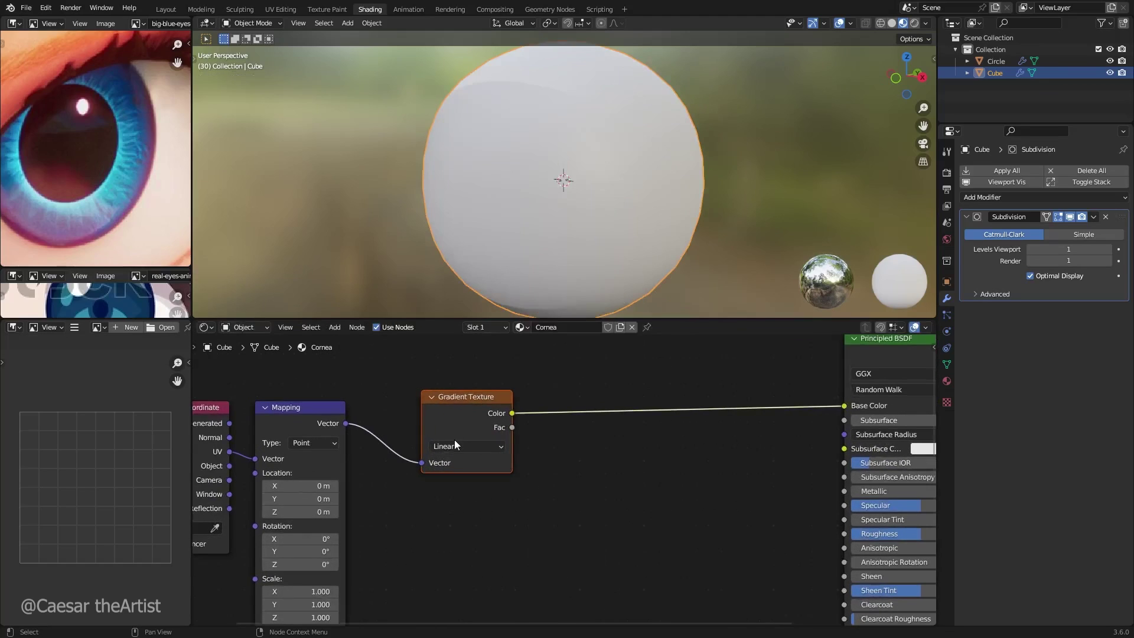
click(455, 443)
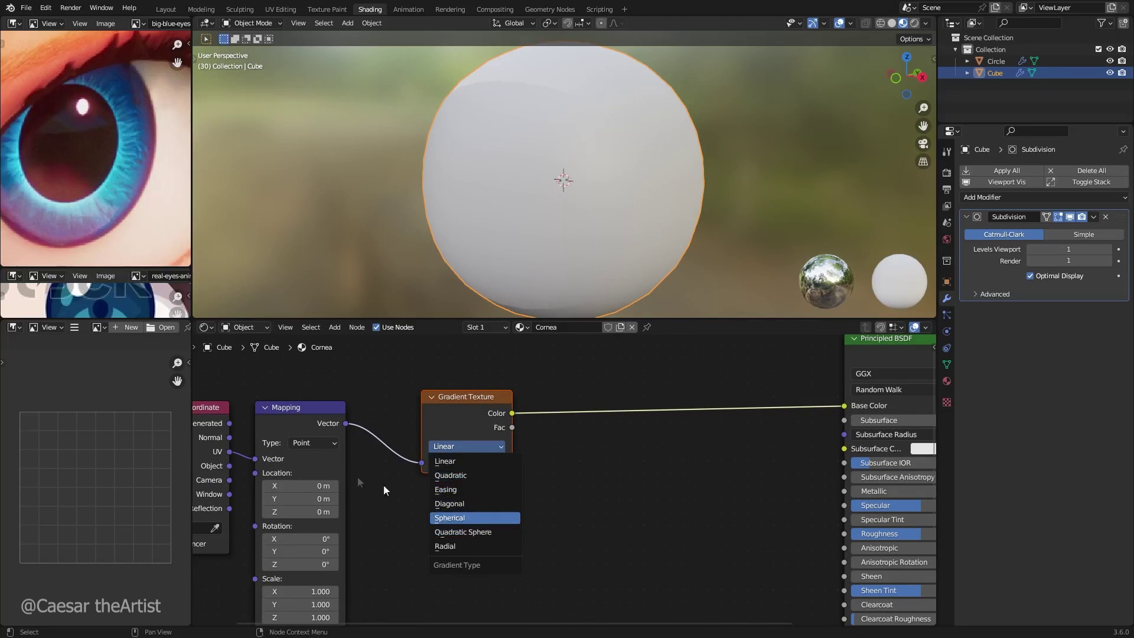
click(450, 517)
click(472, 443)
click(472, 443)
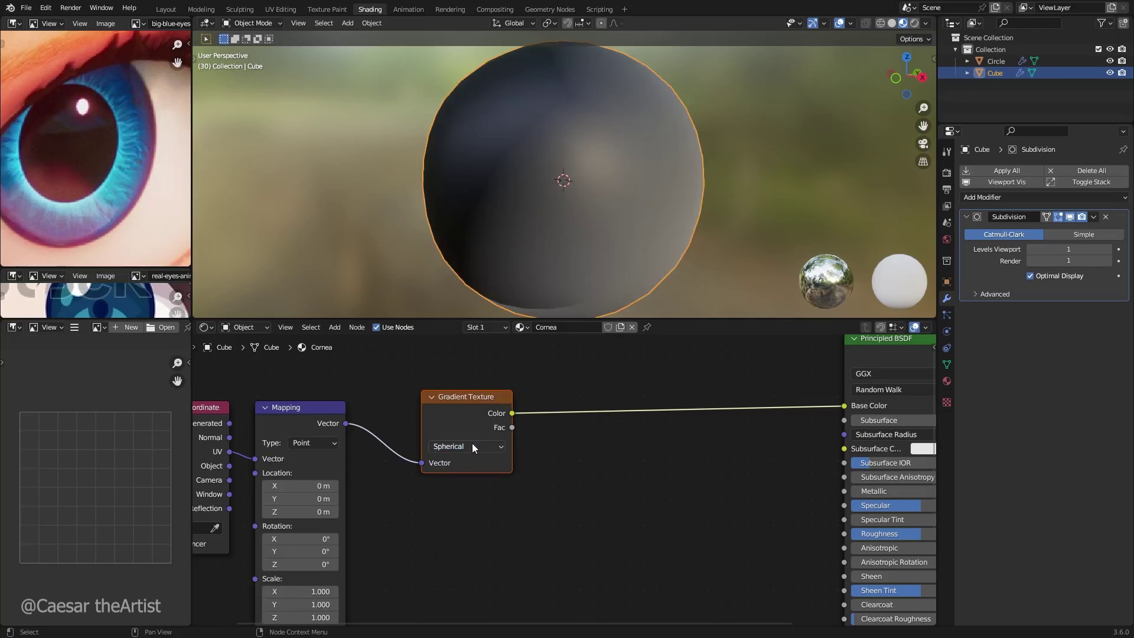
Step: Rearrange the coordinate nodes and set the Mapping node's X and Y location to -0.5 m
middle_drag(283, 464, 377, 469)
scroll(372, 470, up, 3)
drag(265, 450, 256, 477)
middle_drag(279, 461, 395, 452)
drag(384, 448, 270, 444)
middle_drag(450, 487, 463, 487)
scroll(463, 488, up, 2)
click(415, 477)
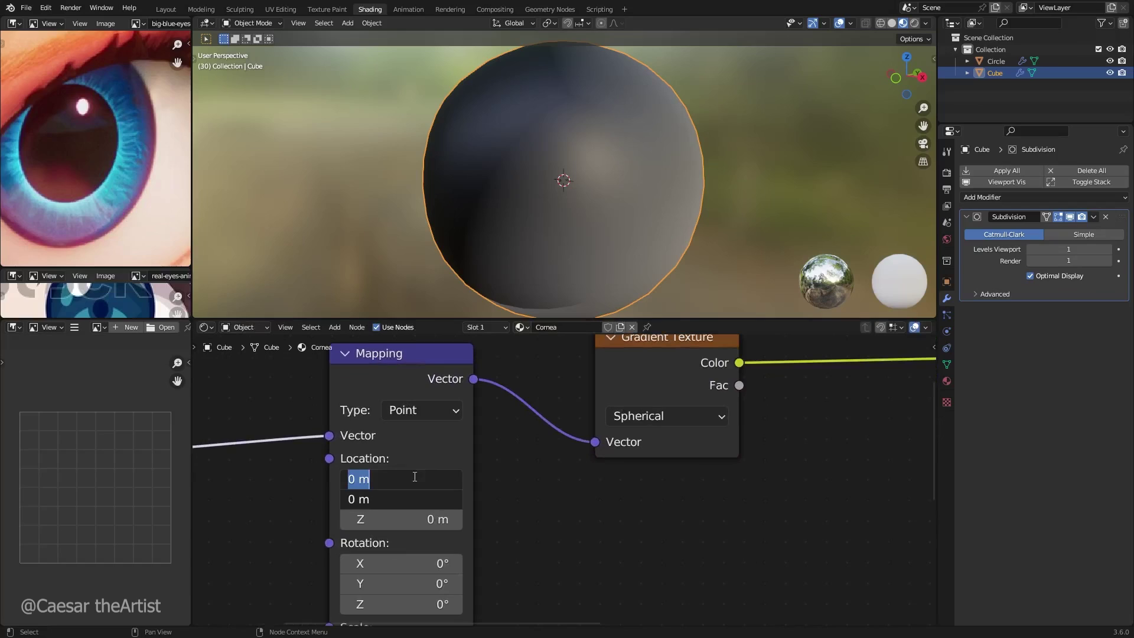
text(-)
key(Return)
scroll(490, 234, down, 4)
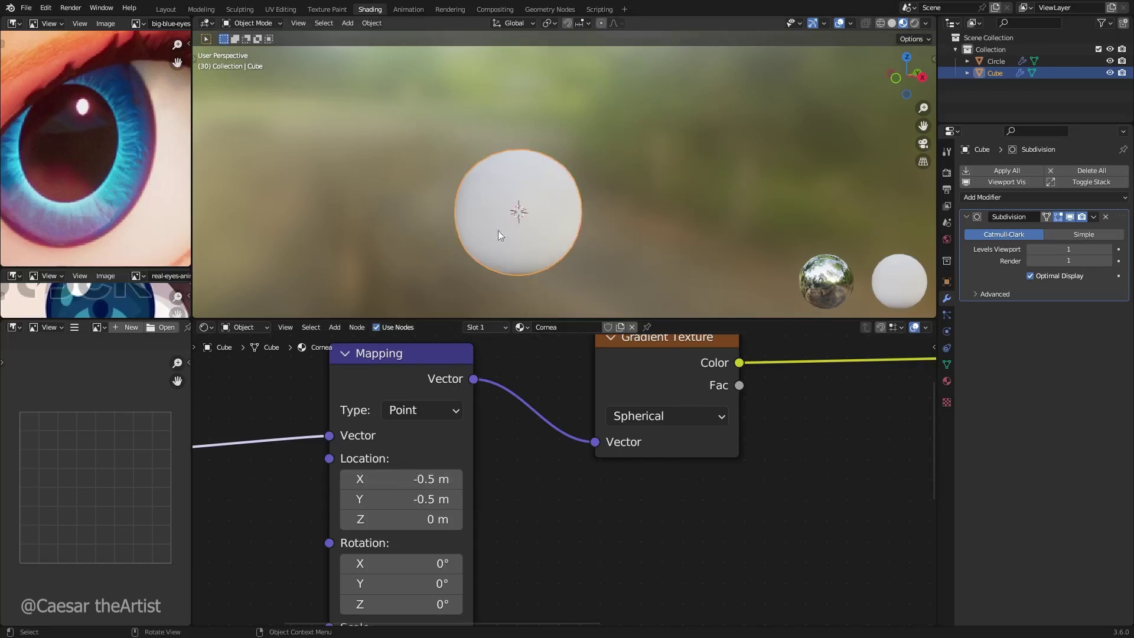
Step: View the eyeball from the side and move the Gradient Texture and Mapping nodes closer to the Texture Coordinate node
middle_drag(498, 230, 396, 222)
scroll(525, 195, up, 3)
mouse_move(524, 195)
middle_down()
mouse_move(491, 182)
mouse_move(514, 200)
middle_up()
scroll(594, 472, down, 3)
middle_drag(609, 448, 518, 447)
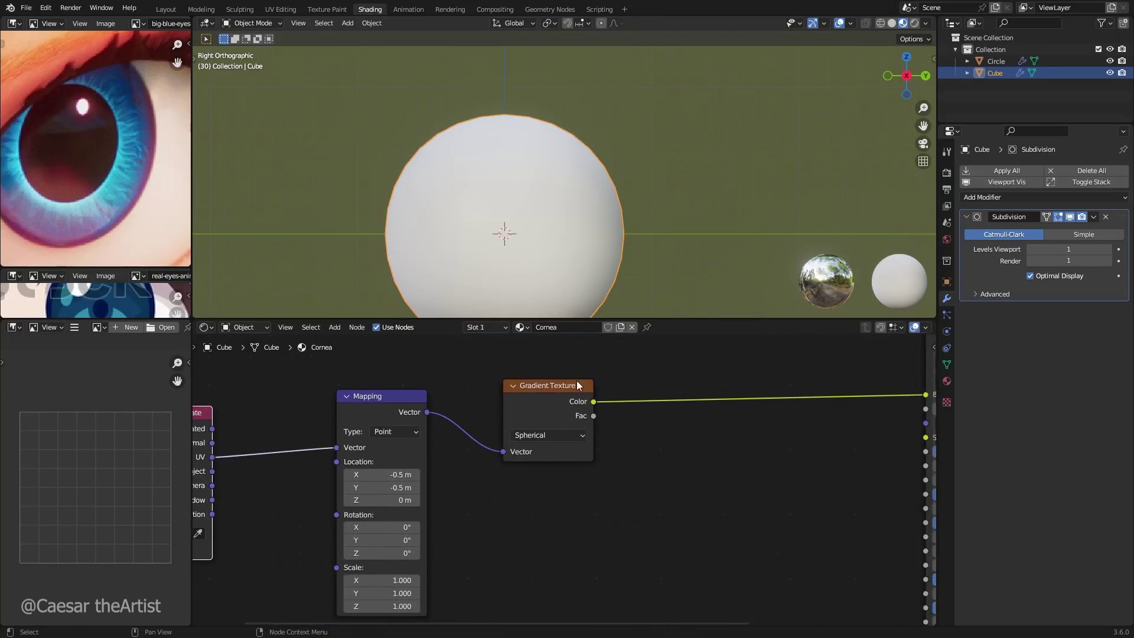
drag(572, 383, 517, 393)
drag(393, 405, 345, 405)
scroll(557, 235, up, 2)
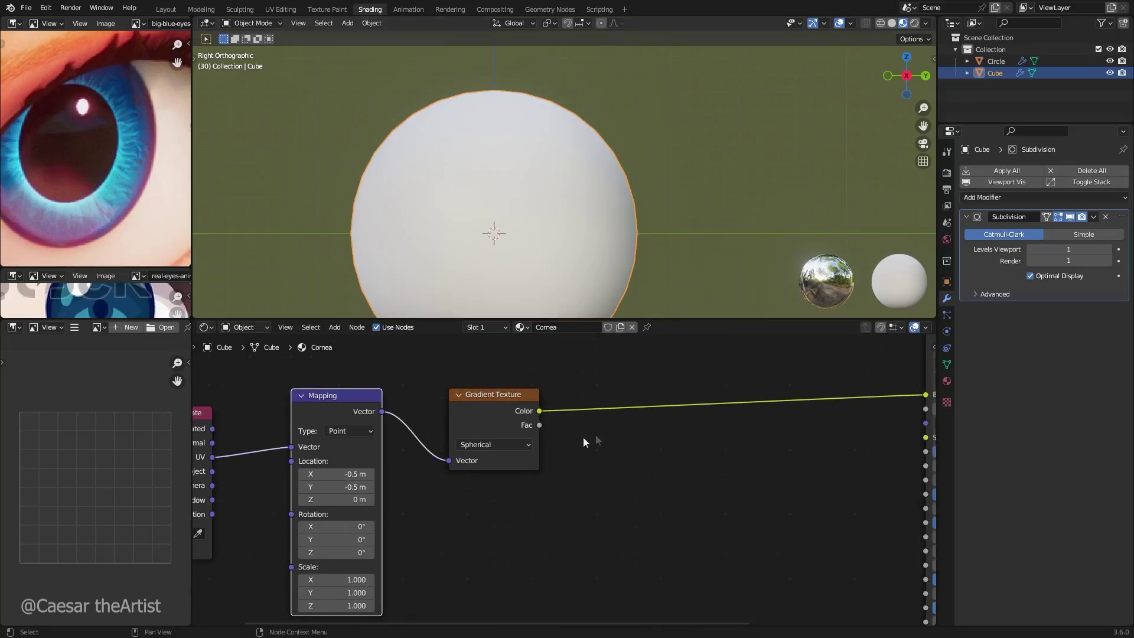
Step: Insert a Color Ramp node on the link between the Gradient Texture and the Principled BSDF base color
scroll(595, 434, down, 6)
scroll(505, 233, up, 3)
scroll(673, 239, down, 4)
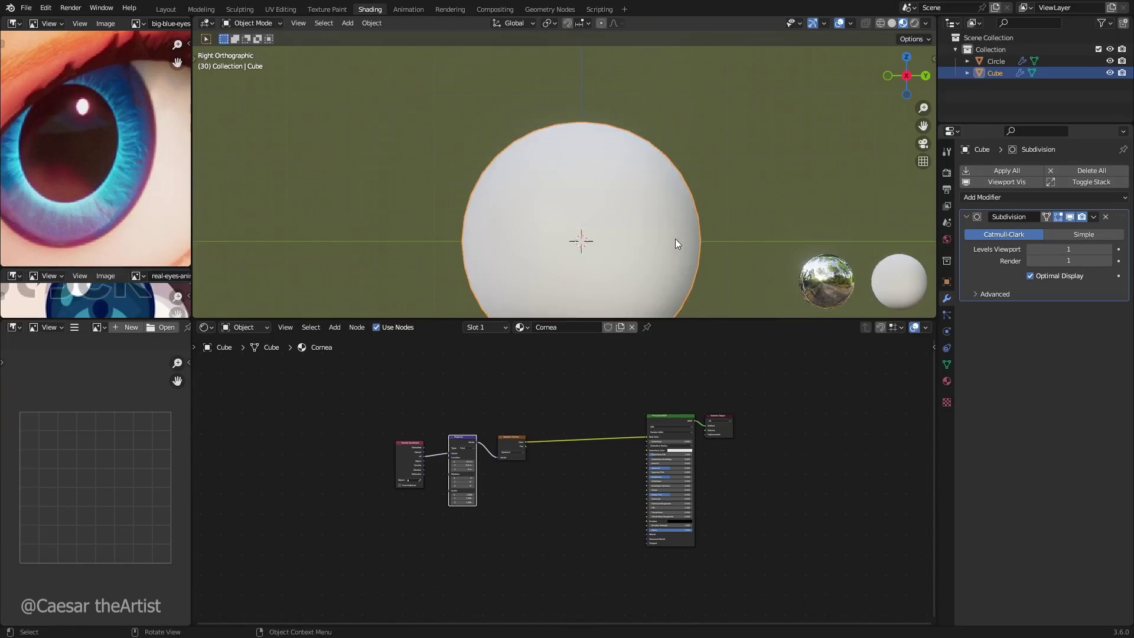
scroll(594, 239, up, 2)
scroll(554, 457, up, 4)
key(shift+a)
mouse_move(506, 533)
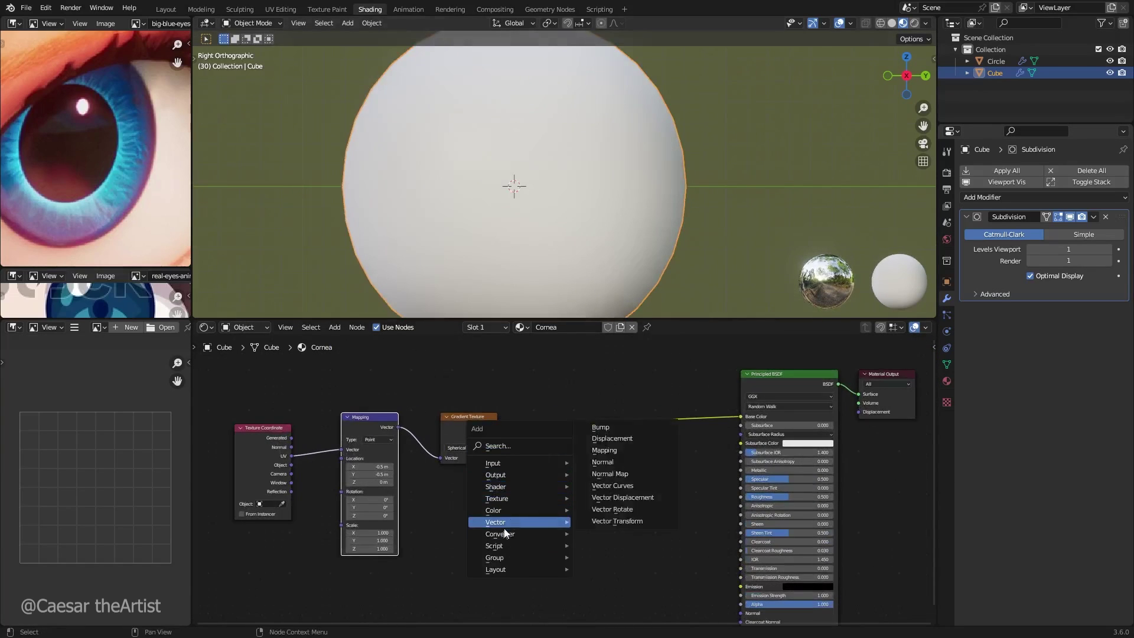
click(626, 403)
click(530, 406)
scroll(535, 449, up, 2)
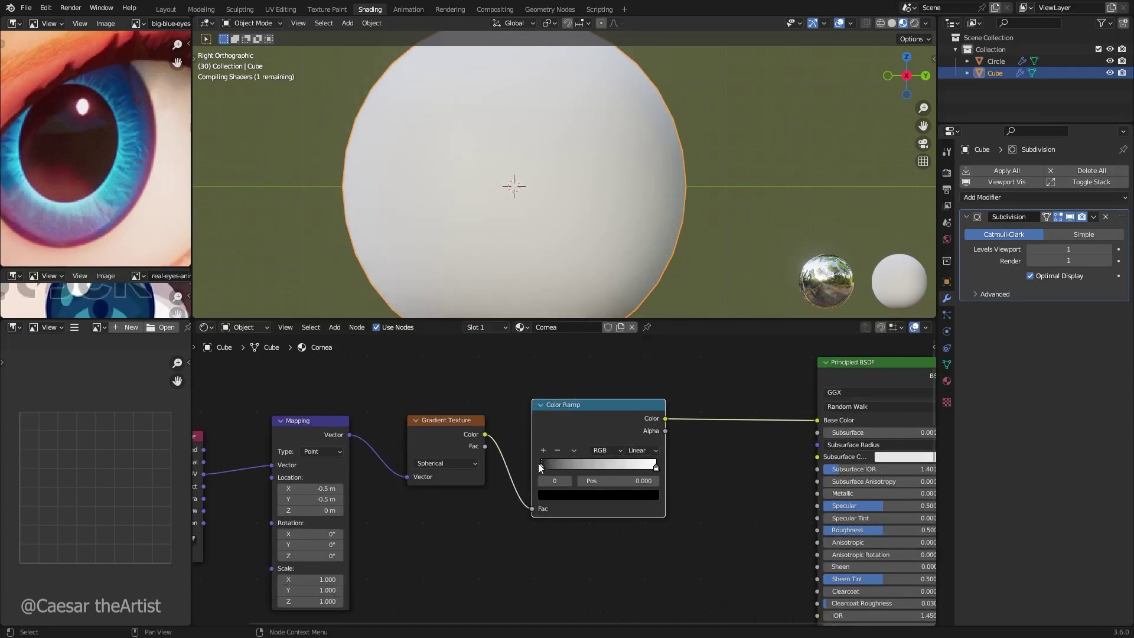
Step: Move the Color Ramp's black stop to 0.732, check the eyeball from several views, and save the file
drag(539, 465, 625, 463)
middle_drag(561, 217, 640, 208)
key(grave)
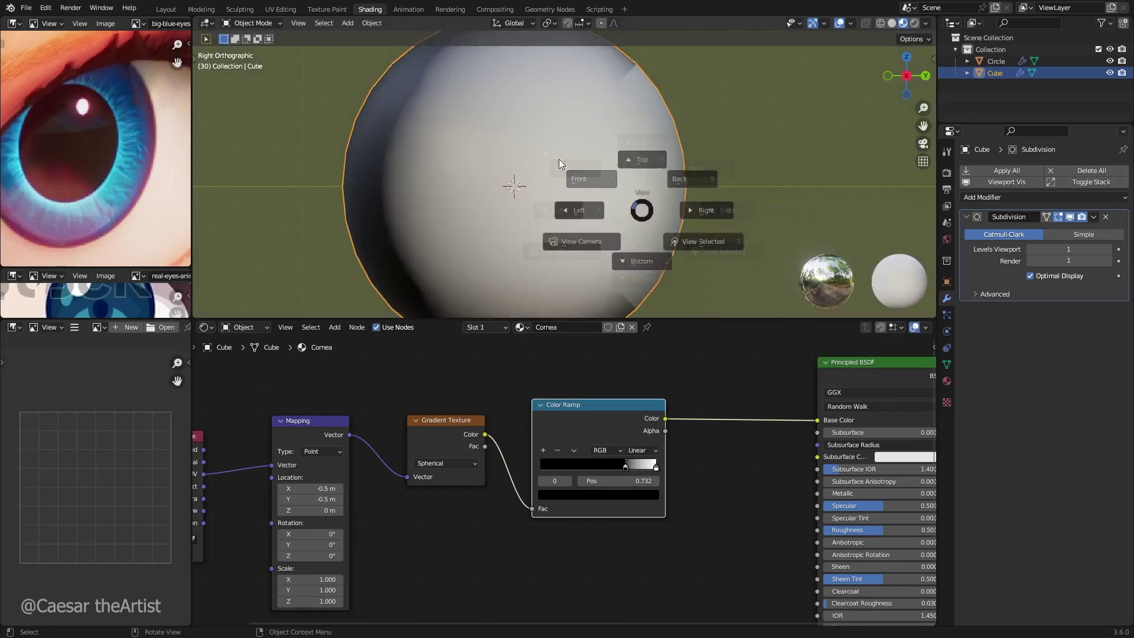
click(557, 161)
scroll(694, 244, down, 3)
key(grave)
click(764, 196)
middle_drag(763, 197, 723, 252)
key(ctrl+s)
key(grave)
click(675, 214)
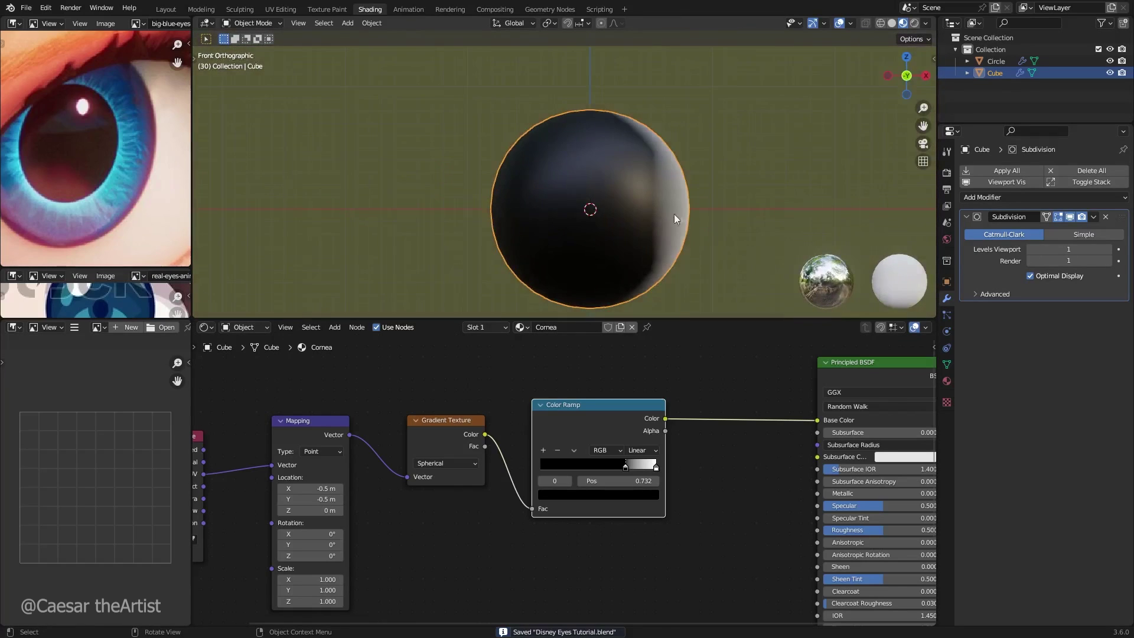
mouse_move(674, 214)
middle_down()
mouse_move(707, 220)
mouse_move(547, 214)
mouse_move(548, 257)
mouse_move(525, 240)
mouse_move(883, 238)
mouse_move(668, 271)
middle_up()
key(KP_1)
Step: Move the Texture Coordinate node closer to the Mapping node
middle_drag(296, 547, 326, 534)
scroll(326, 534, up, 2)
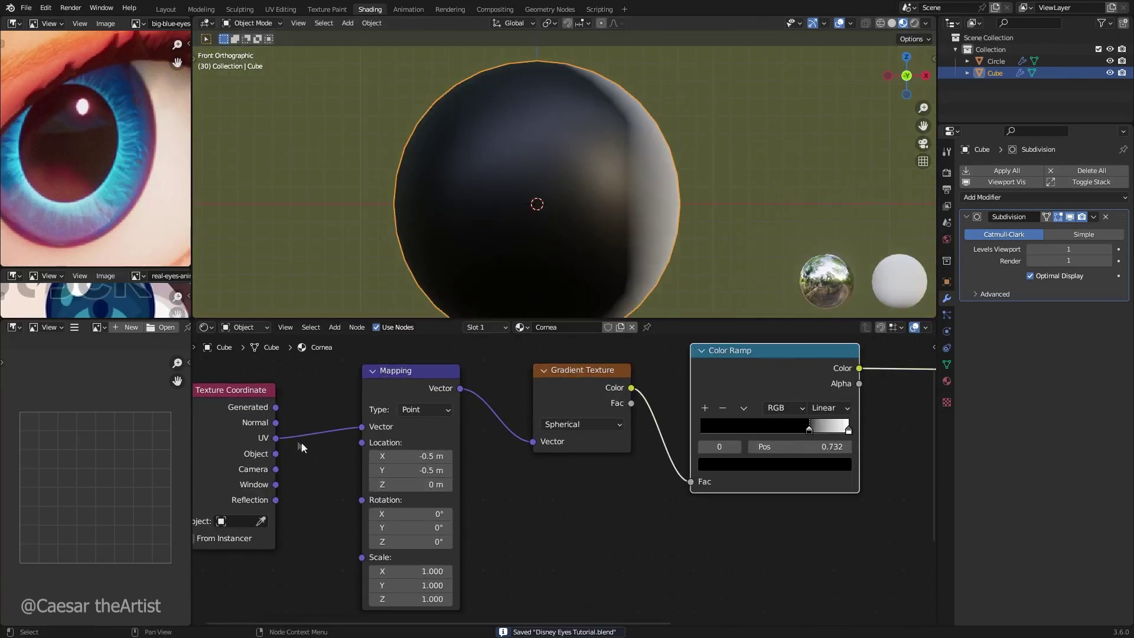
click(236, 430)
scroll(522, 208, down, 3)
scroll(549, 200, up, 2)
Step: Mark the eyeball's central vertical edge loop as a seam, working on its edges in side view
key(Tab)
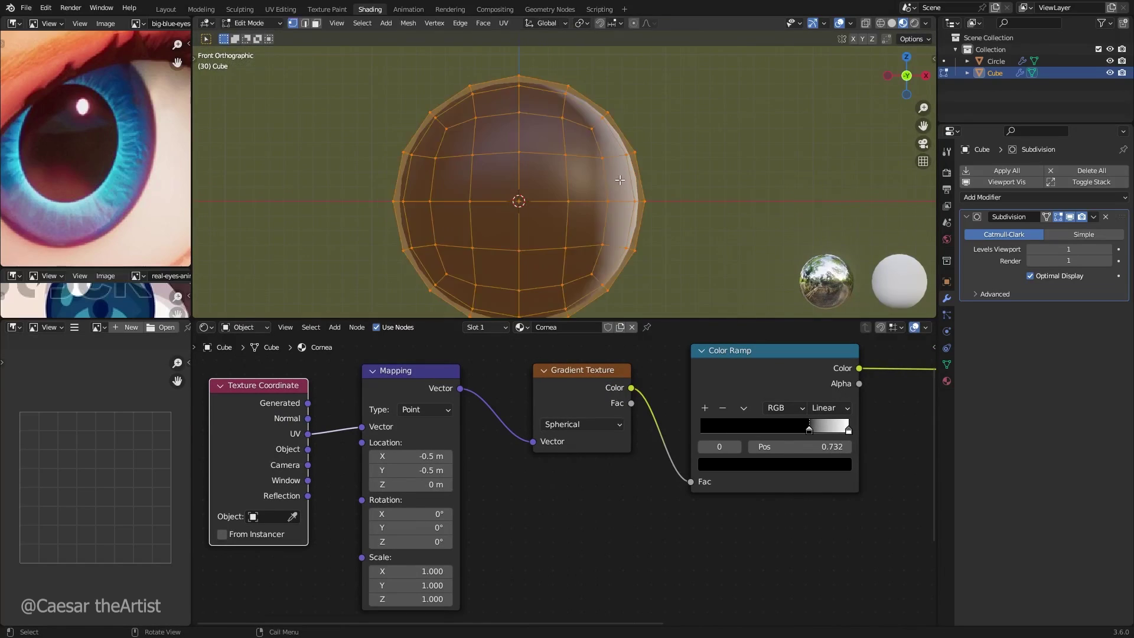
middle_drag(641, 195, 556, 130)
key(2)
key(alt+a)
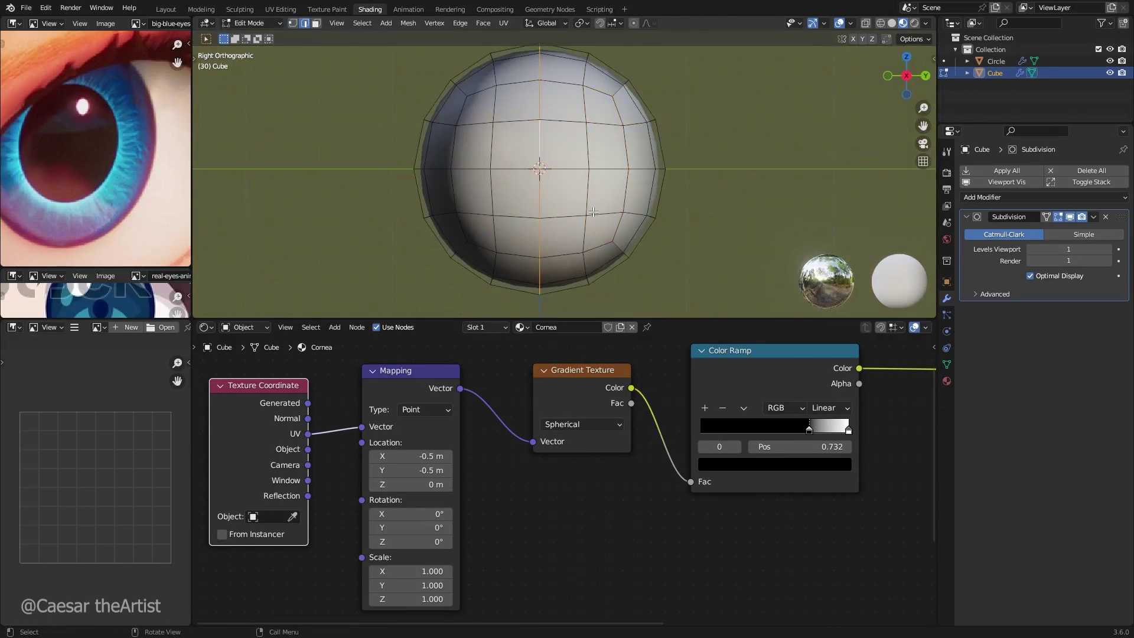
scroll(266, 437, up, 1)
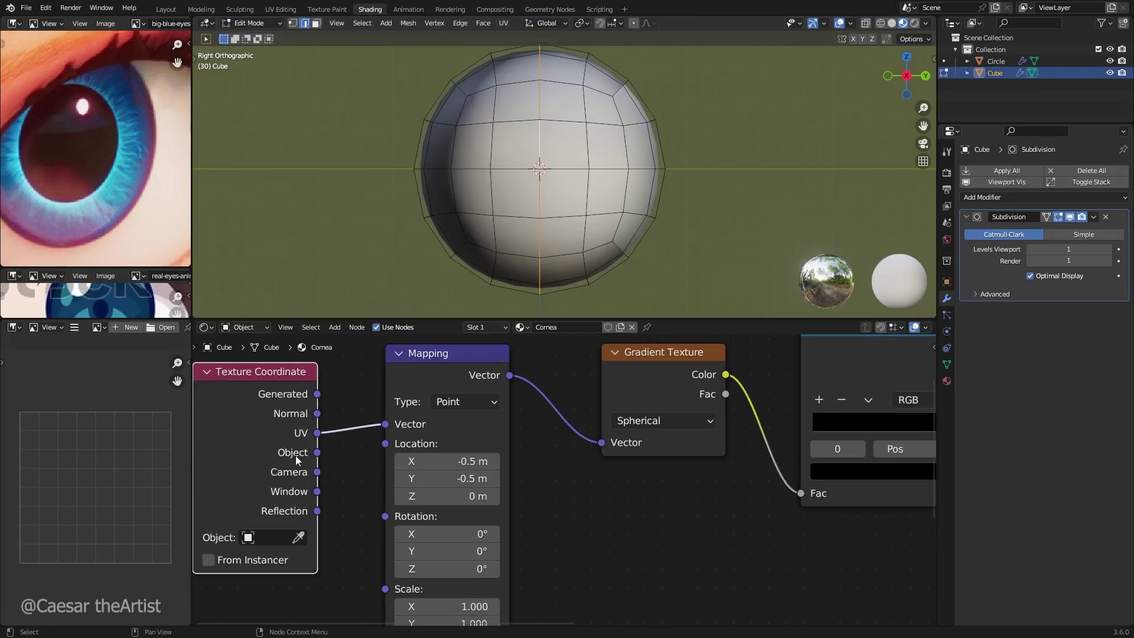
scroll(615, 210, up, 2)
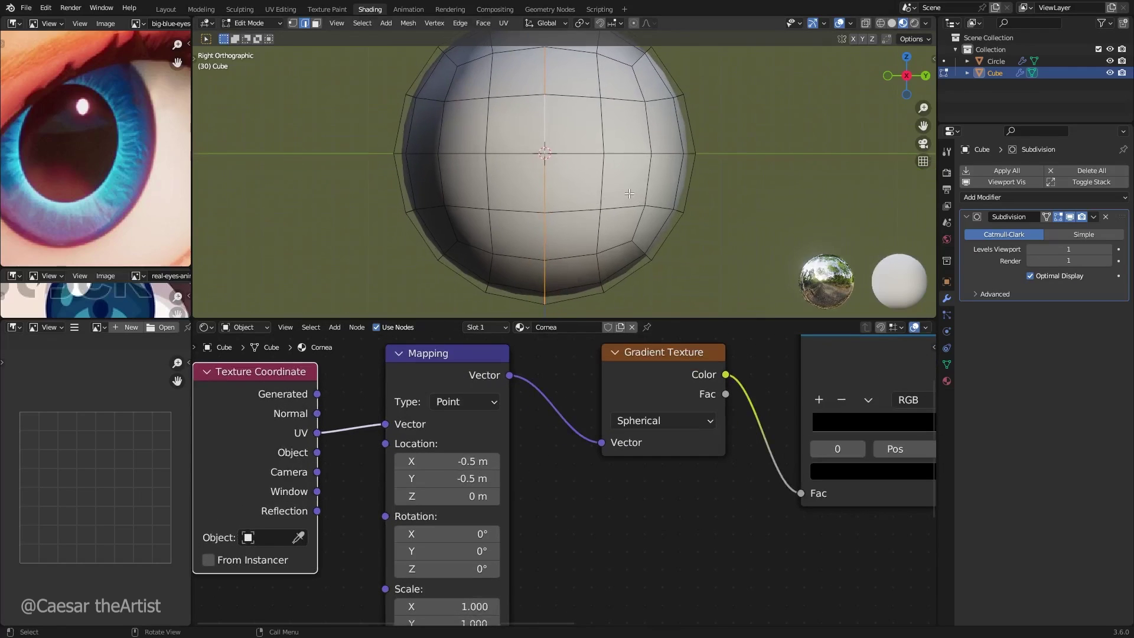
right_click(634, 213)
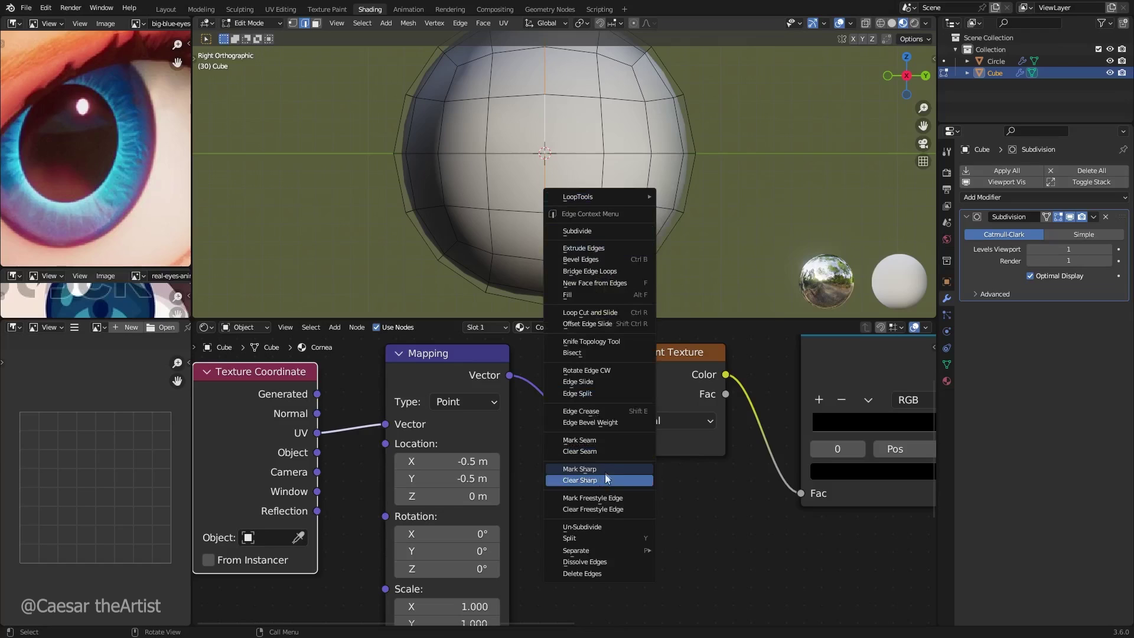
click(608, 440)
Step: Unwrap the whole eyeball mesh along the central seam and check the gradient in Object Mode from the side
key(a)
scroll(634, 206, up, 2)
key(u)
click(633, 206)
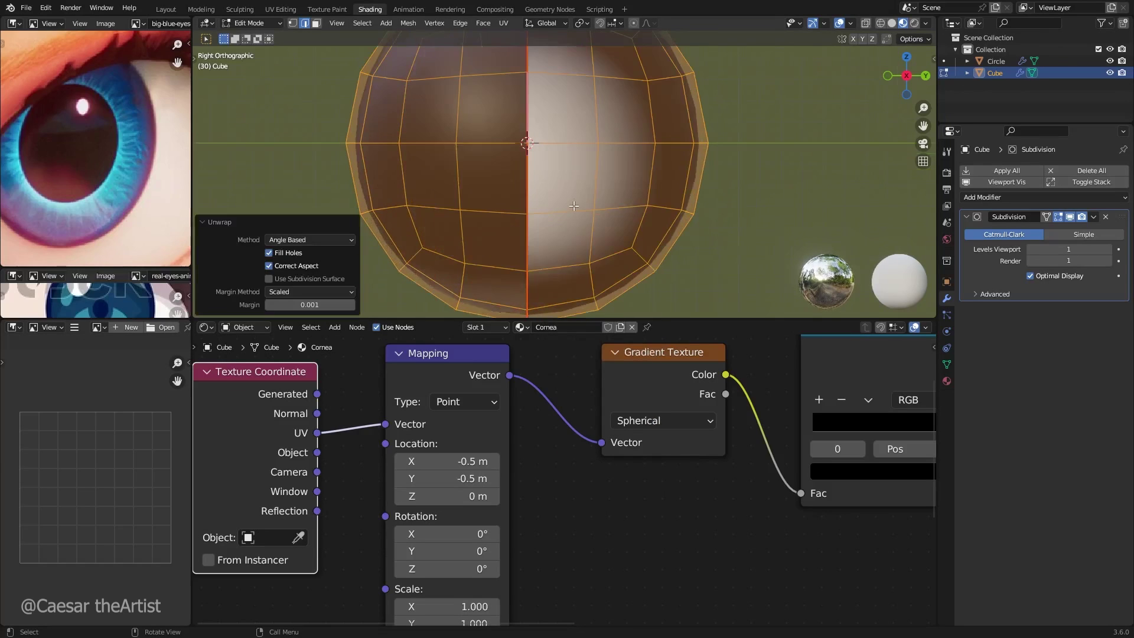
key(Tab)
scroll(633, 205, down, 5)
middle_drag(561, 195, 629, 202)
scroll(573, 192, up, 3)
key(KP_3)
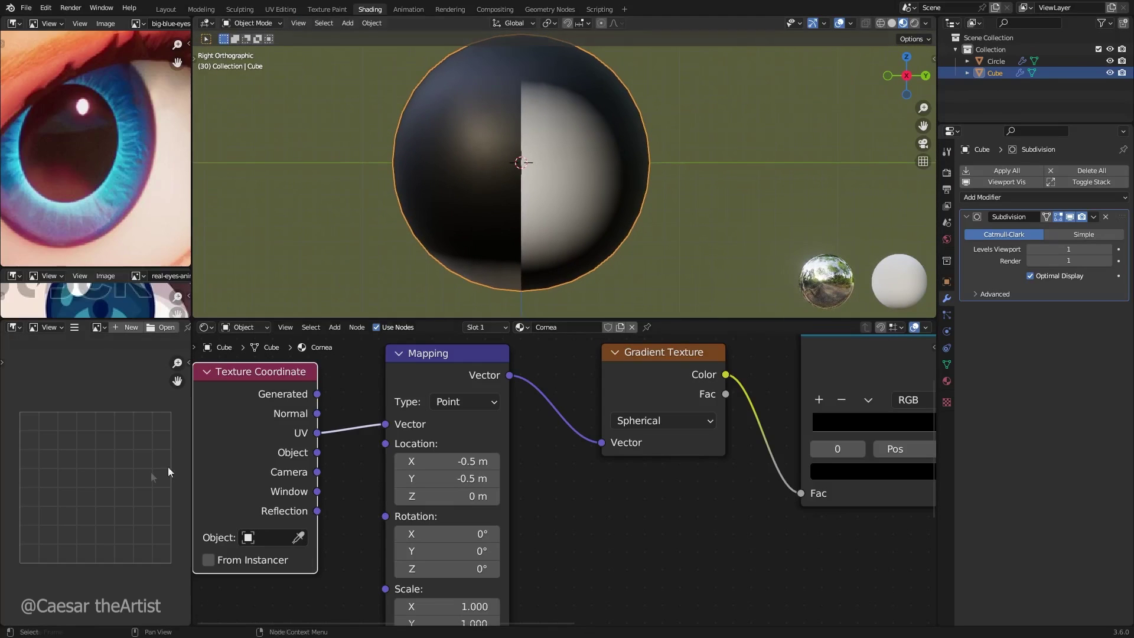
Step: Mark the vertical edge loop next to the central seam, on the positive Y side, as a seam
key(Tab)
alt+click(574, 145)
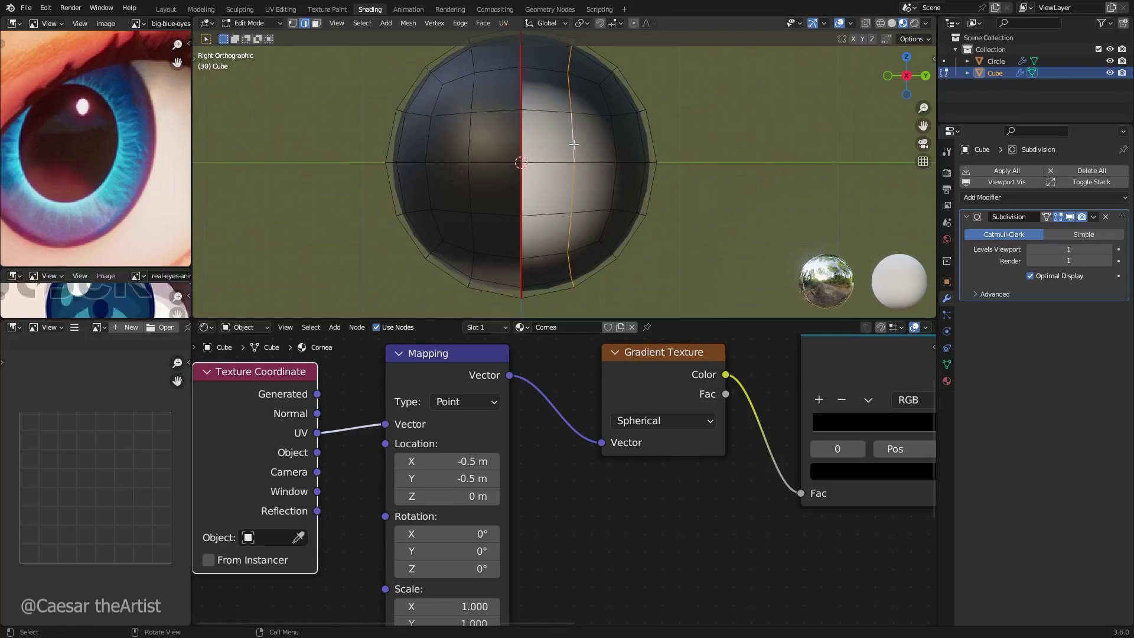
key(ctrl+e)
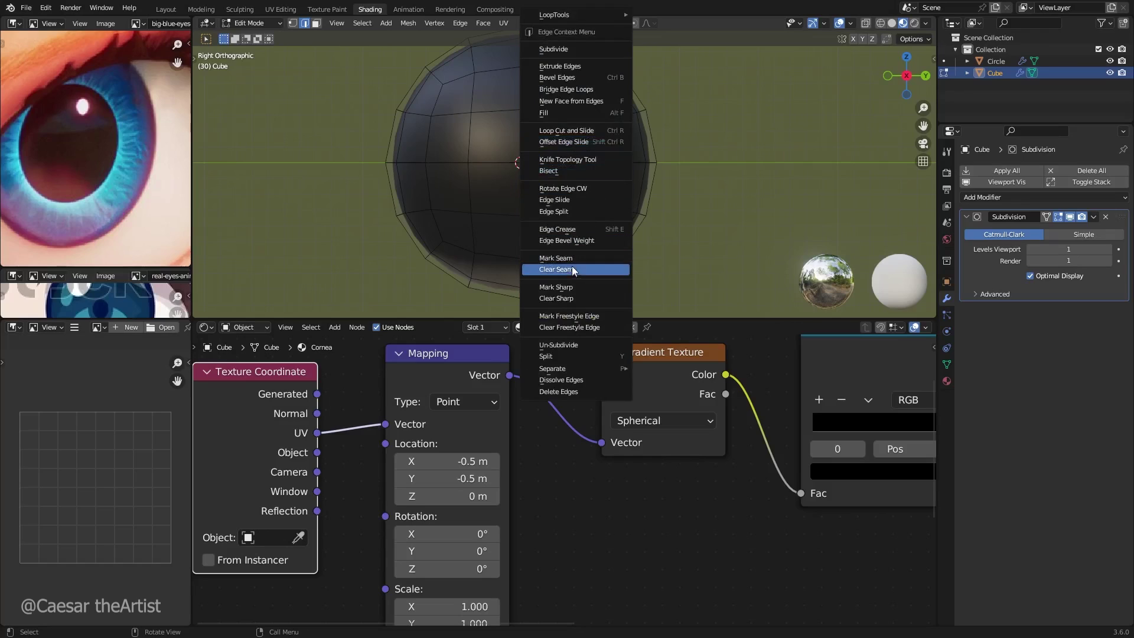
click(578, 255)
Step: Clear the seam from the central edge loop and unwrap the whole eyeball mesh again
alt+click(554, 164)
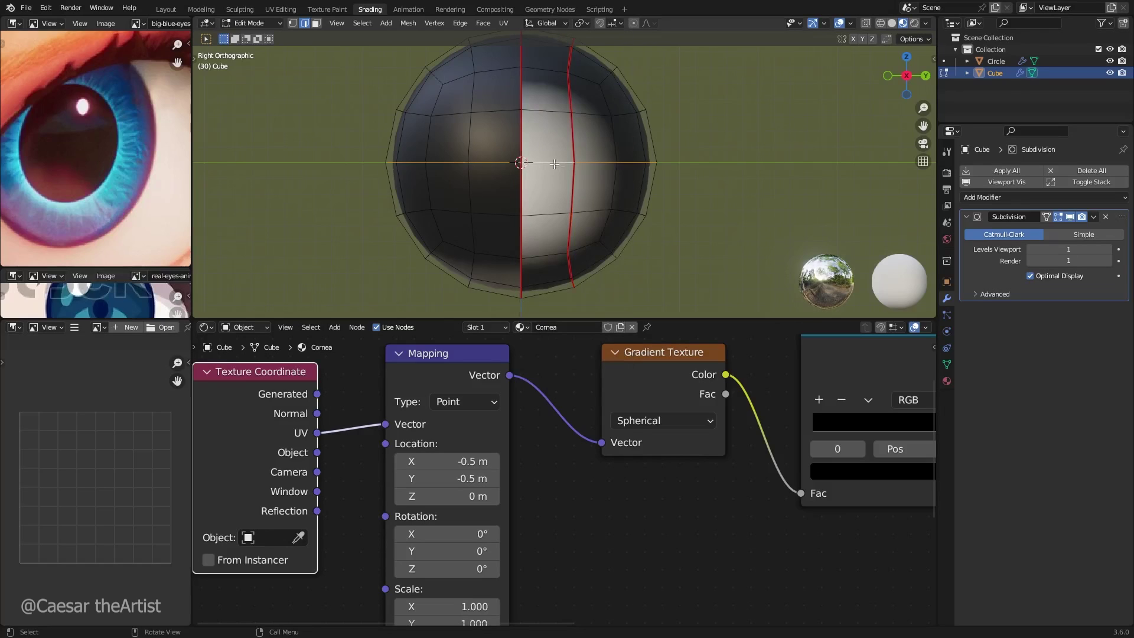
alt+click(521, 139)
key(ctrl+e)
click(526, 267)
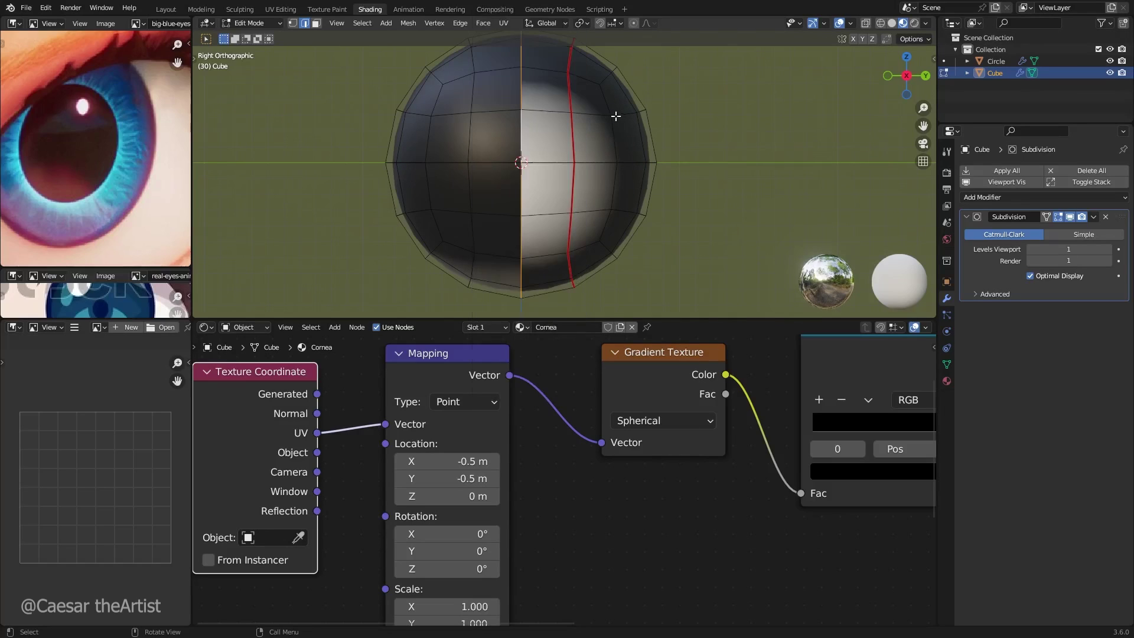
key(a)
key(u)
click(615, 116)
key(Tab)
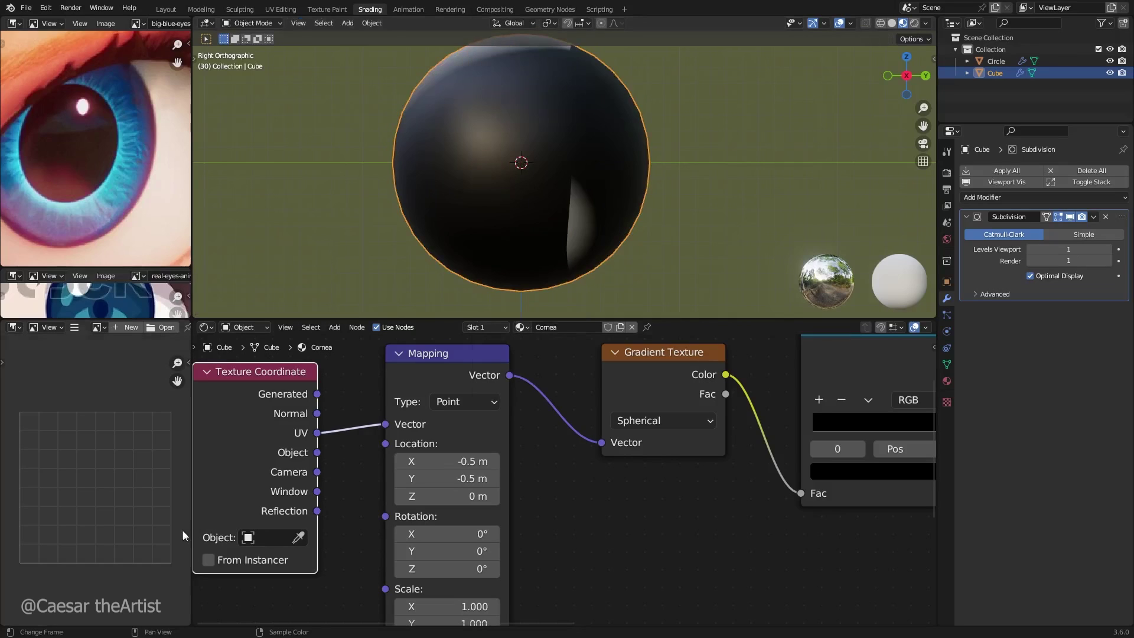
Step: Switch the small image area to the UV Editor and select the larger UV island of the eyeball
key(Tab)
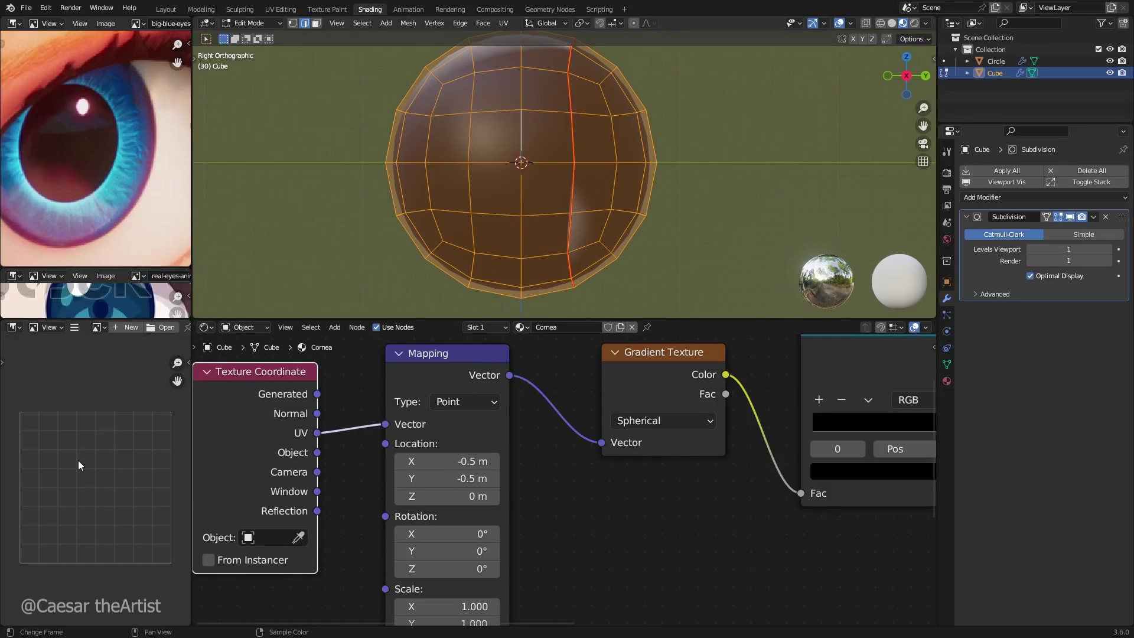
click(14, 327)
click(39, 387)
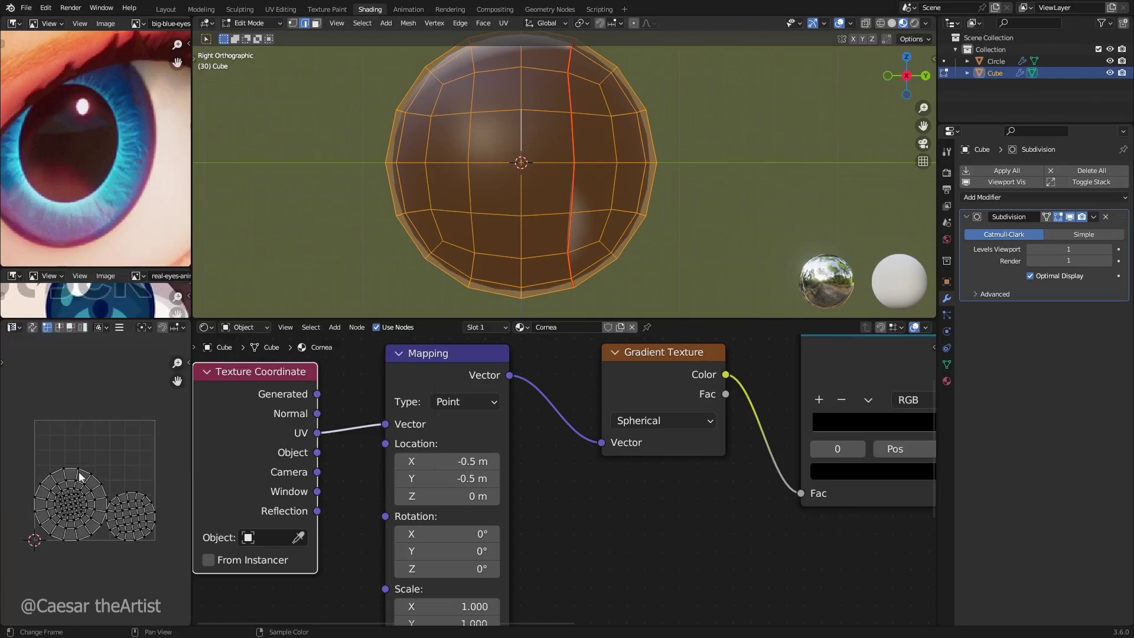
scroll(88, 479, up, 3)
click(96, 523)
scroll(96, 523, down, 3)
key(l)
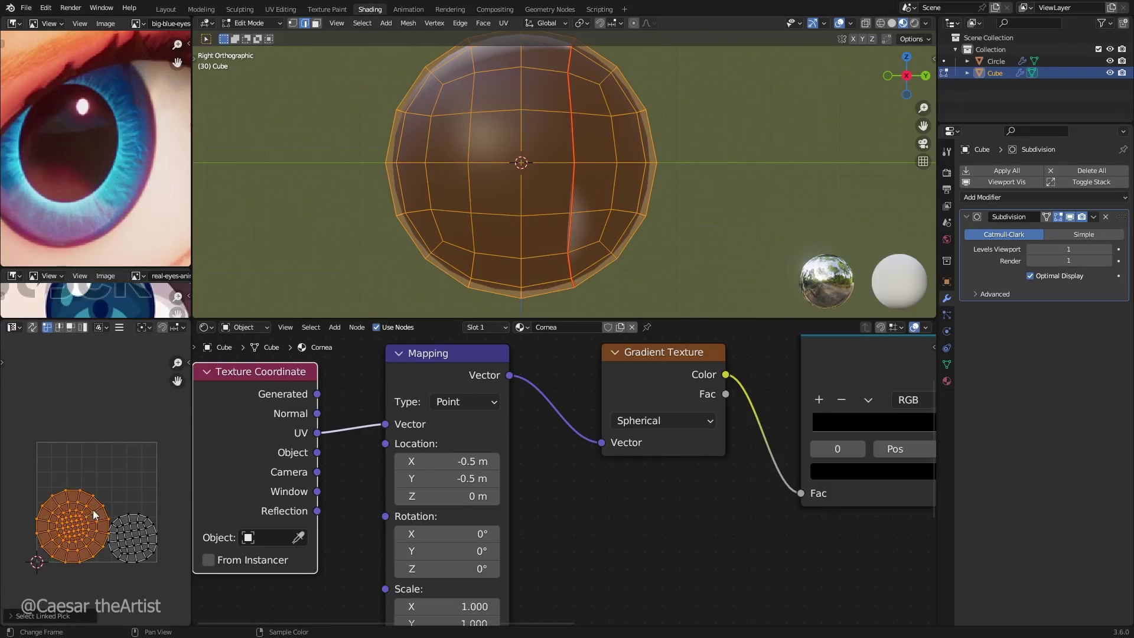
scroll(94, 512, up, 3)
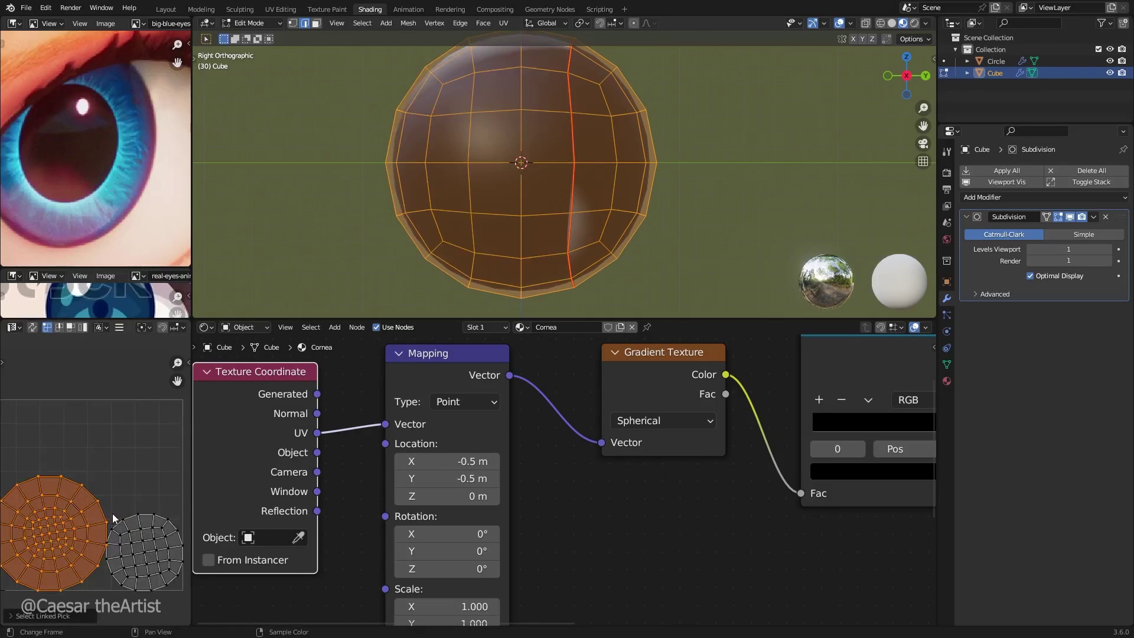
Step: Pack the selected larger UV island in the UV Editing workspace so it fills the UV square
click(278, 8)
click(201, 23)
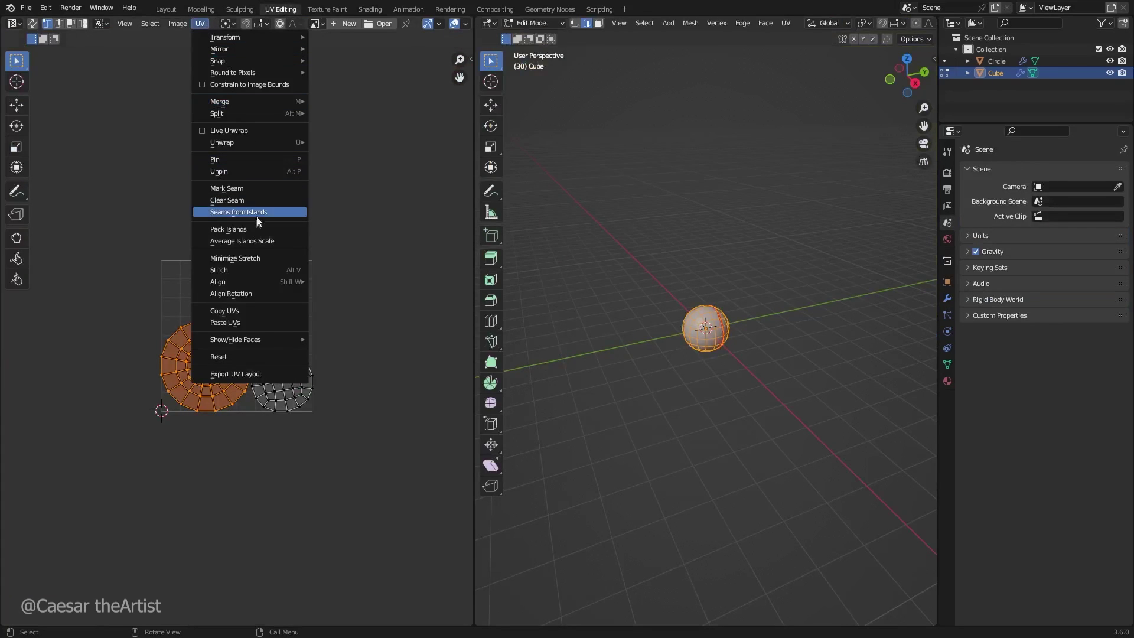
click(249, 230)
Step: Shrink the smaller UV island, move it into the lower-right corner of the UV square, and leave Edit Mode
click(282, 423)
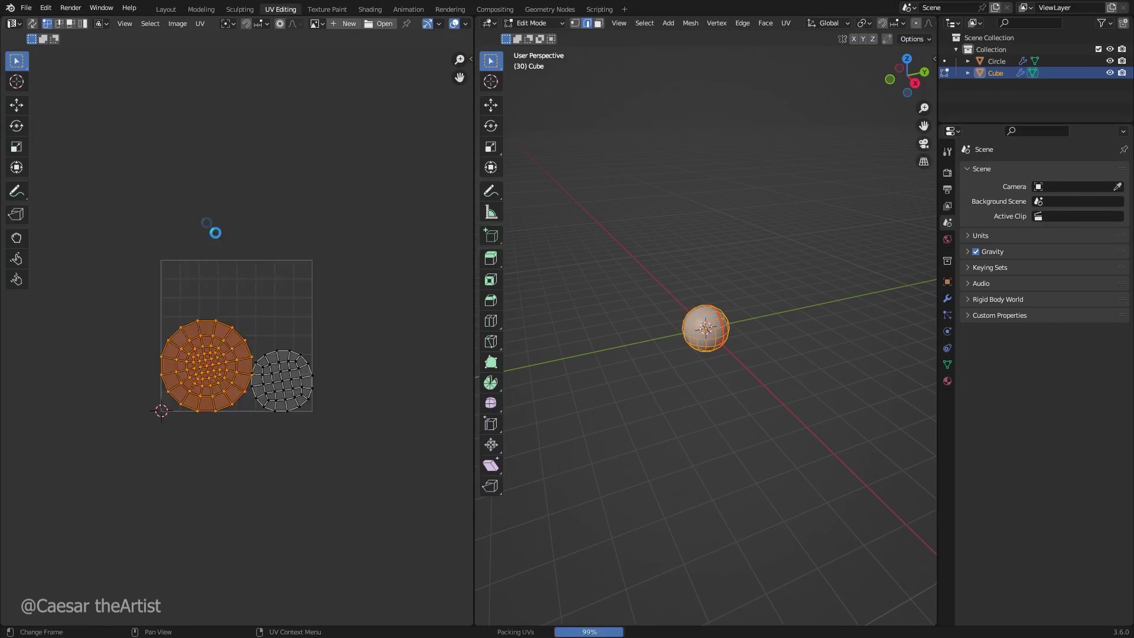
key(alt+a)
key(l)
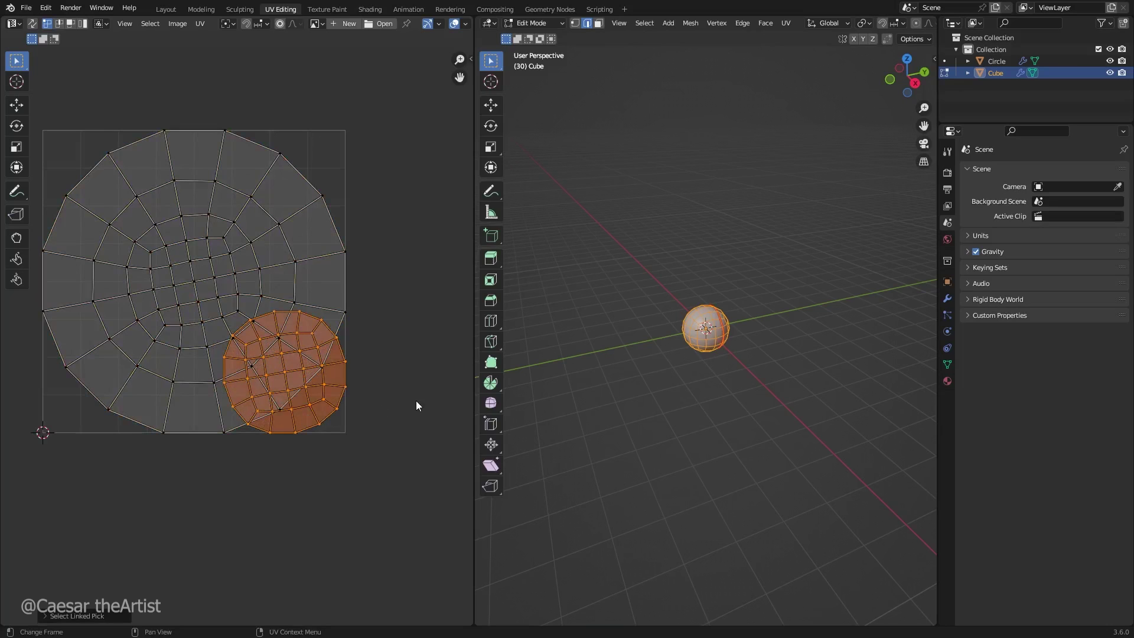
key(s)
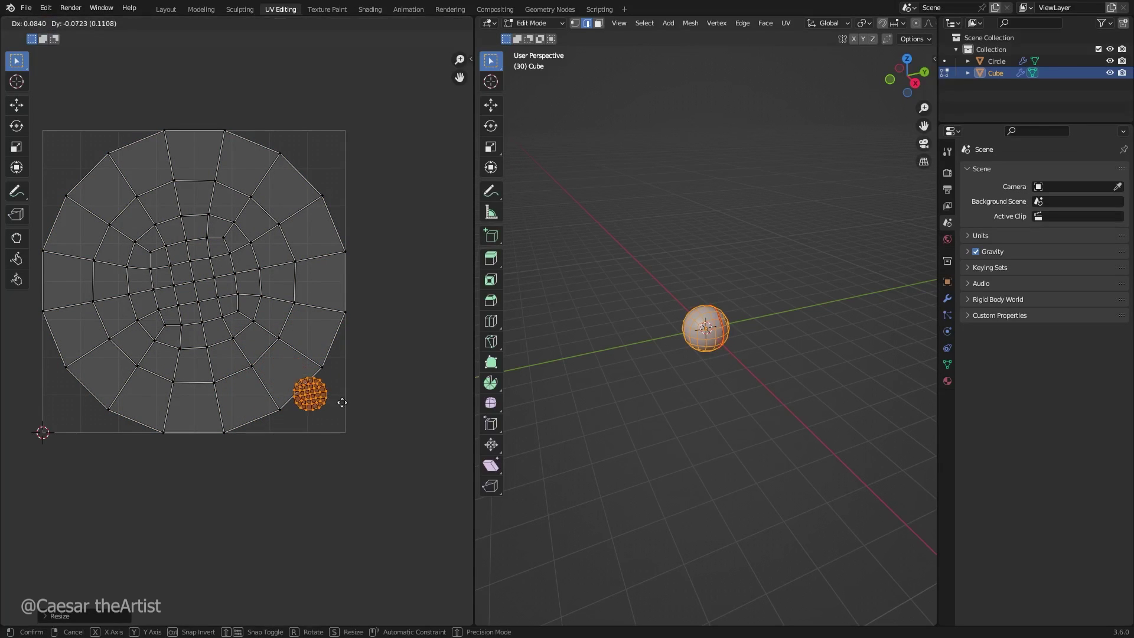
click(352, 414)
key(Tab)
Step: Return to the Shading workspace and move the Color Ramp's black stop to 0.632, checking the eyeball from the side
click(370, 9)
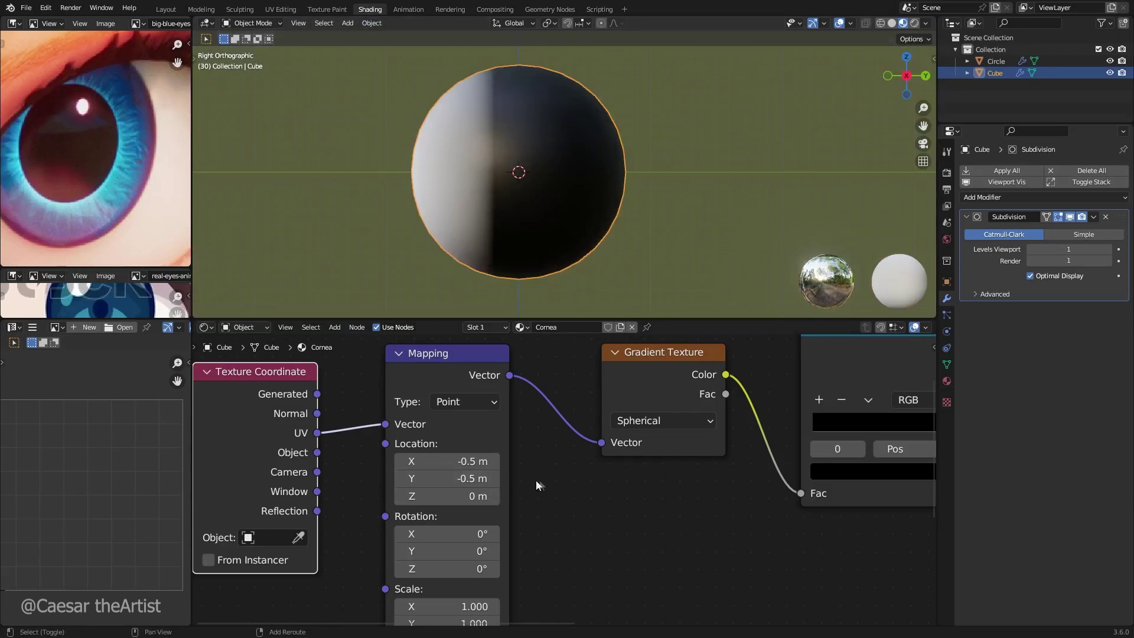
scroll(537, 480, down, 3)
middle_drag(540, 435, 295, 440)
scroll(628, 452, up, 3)
mouse_move(614, 443)
mouse_down()
mouse_move(565, 443)
mouse_move(595, 443)
mouse_up()
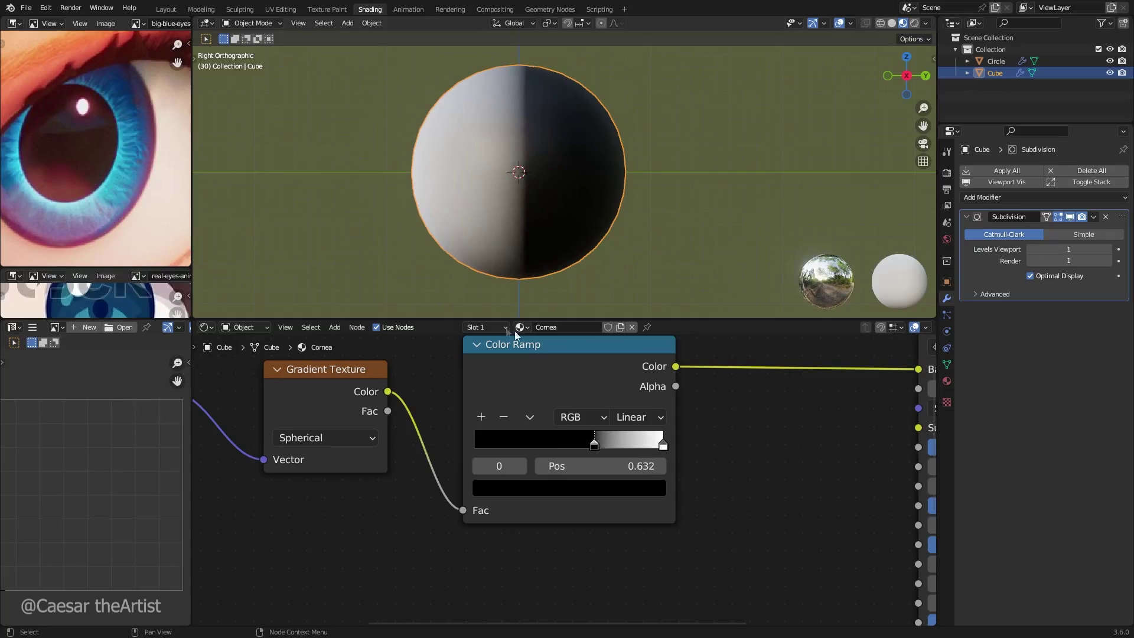
middle_drag(520, 307, 658, 139)
key(KP_3)
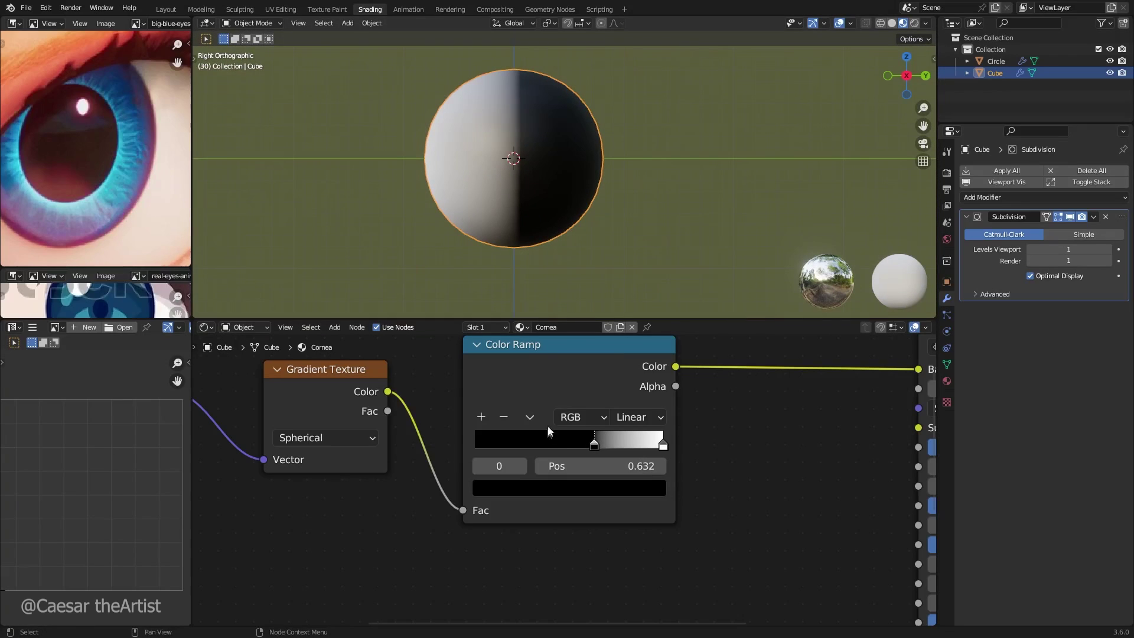
Step: Move the Color Ramp's black stop closer to the white end and set the white stop to 0.900
middle_drag(527, 451, 551, 461)
scroll(623, 455, down, 2)
scroll(404, 484, up, 1)
scroll(551, 460, up, 2)
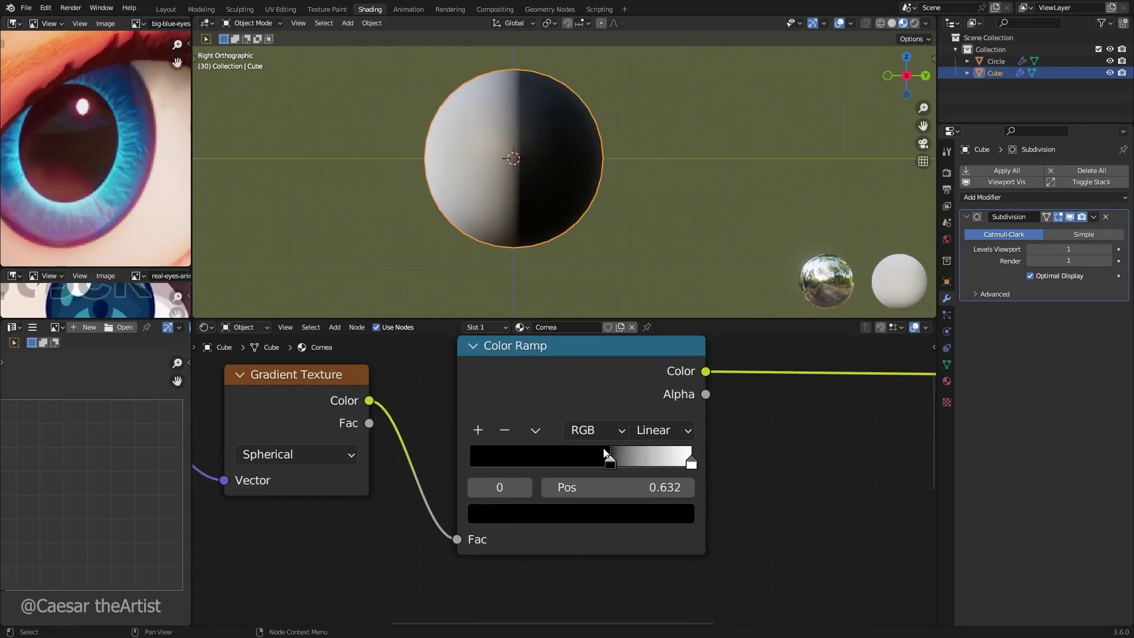
mouse_move(610, 461)
mouse_down()
mouse_move(595, 460)
mouse_move(687, 463)
mouse_move(658, 461)
mouse_up()
Step: Compare the white and iris areas of the reference eye with the gradient on the eyeball
scroll(88, 178, down, 2)
scroll(88, 183, down, 4)
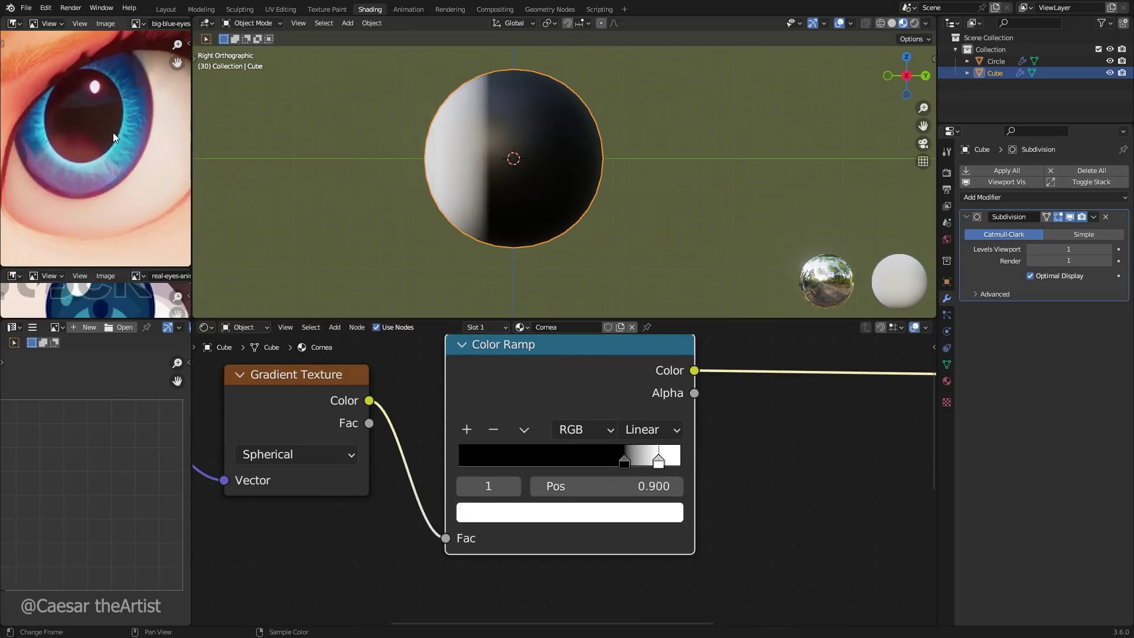
scroll(154, 131, up, 1)
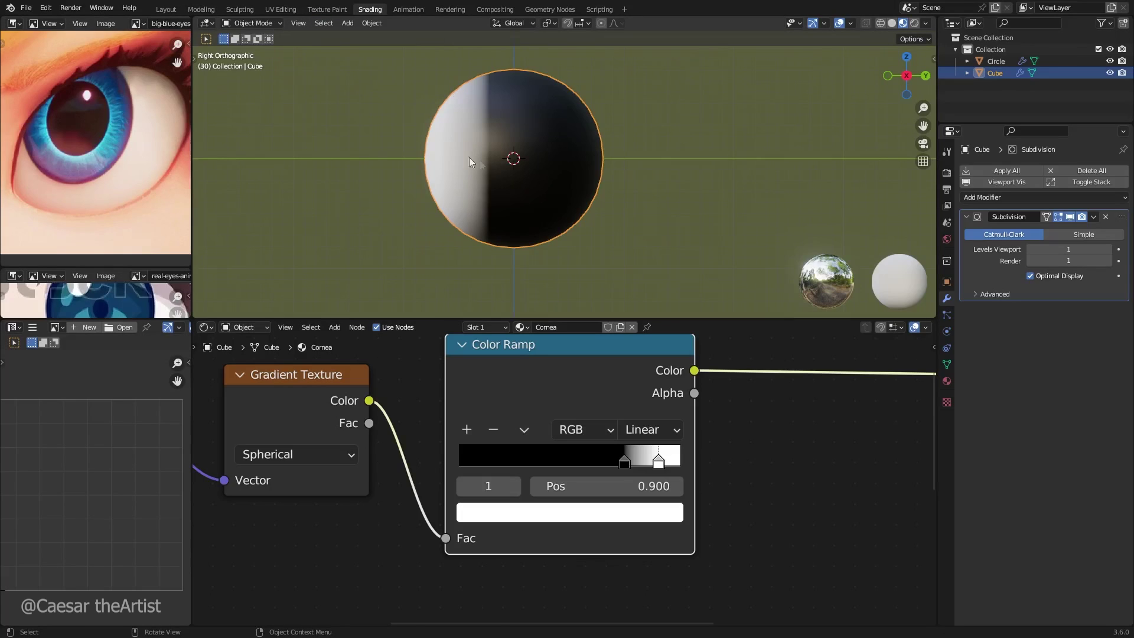
key(g)
right_click(531, 165)
shift+middle_drag(483, 176, 461, 129)
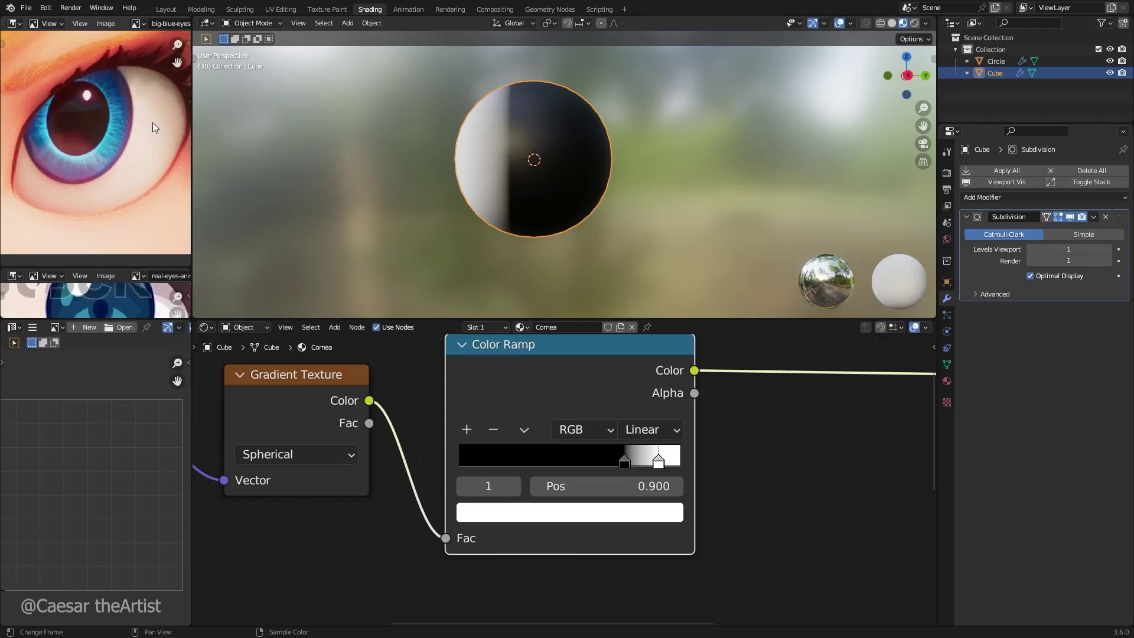
Step: Move the Principled BSDF and Material Output nodes further from the Color Ramp and view the eyeball from the front
scroll(557, 484, down, 8)
middle_drag(562, 456, 309, 462)
drag(785, 539, 608, 401)
key(g)
click(670, 397)
middle_drag(543, 440, 661, 387)
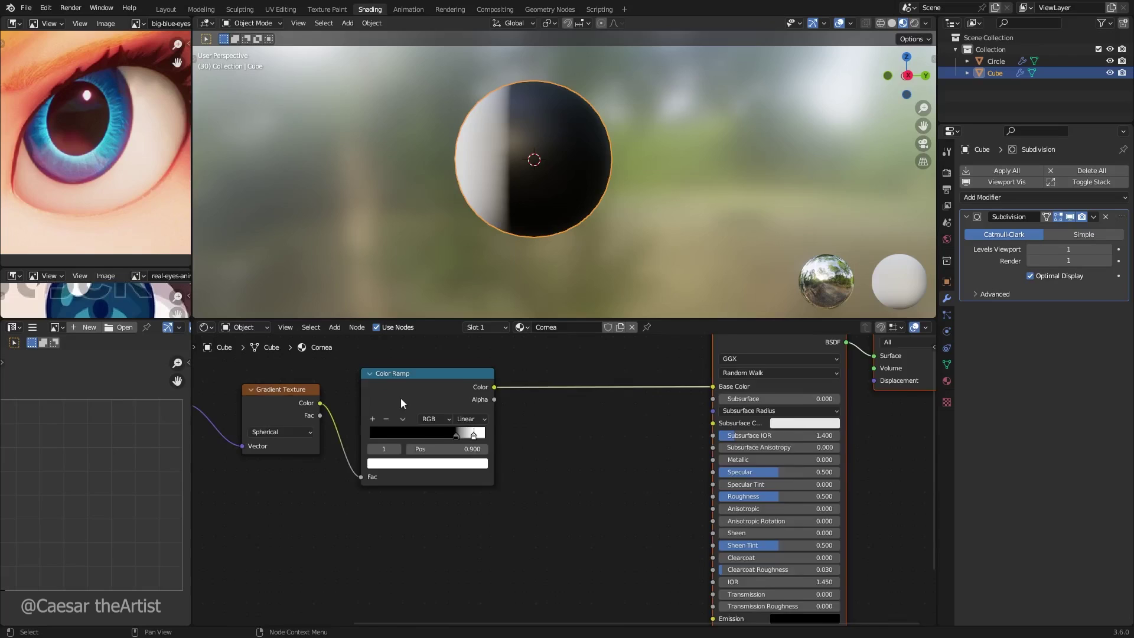
scroll(401, 398, up, 4)
key(KP_3)
scroll(561, 152, up, 4)
shift+middle_drag(438, 296, 614, 176)
shift+middle_drag(614, 176, 572, 205)
scroll(572, 204, down, 2)
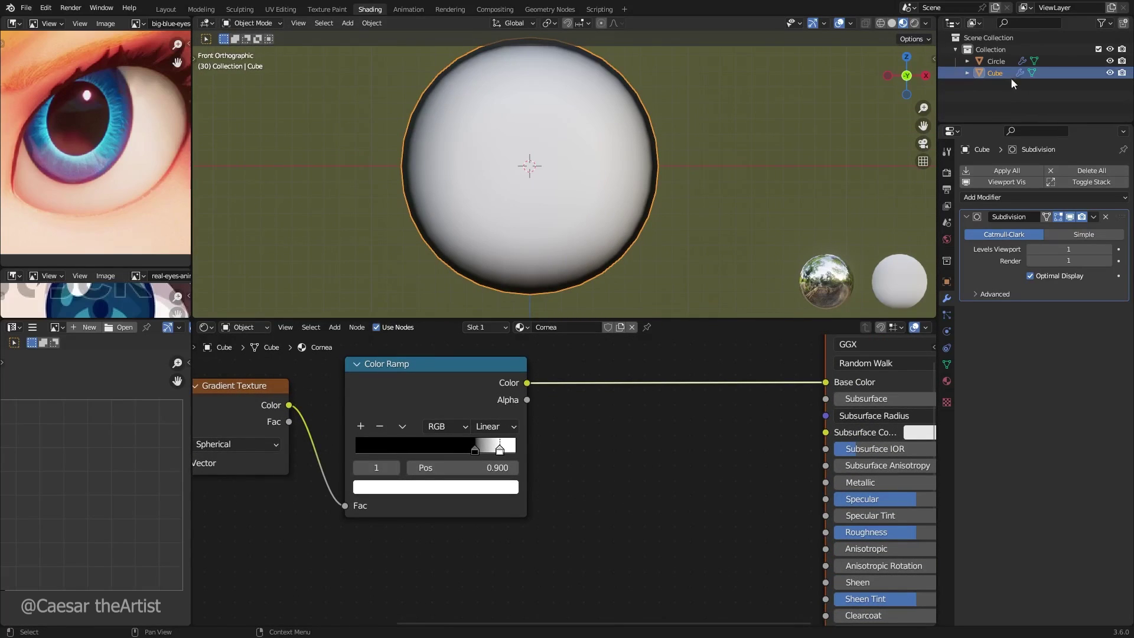
Step: Compare the iris circle's outline with the eyeball gradient, set the Color Ramp's black stop to 0.877 and save the file
click(1004, 61)
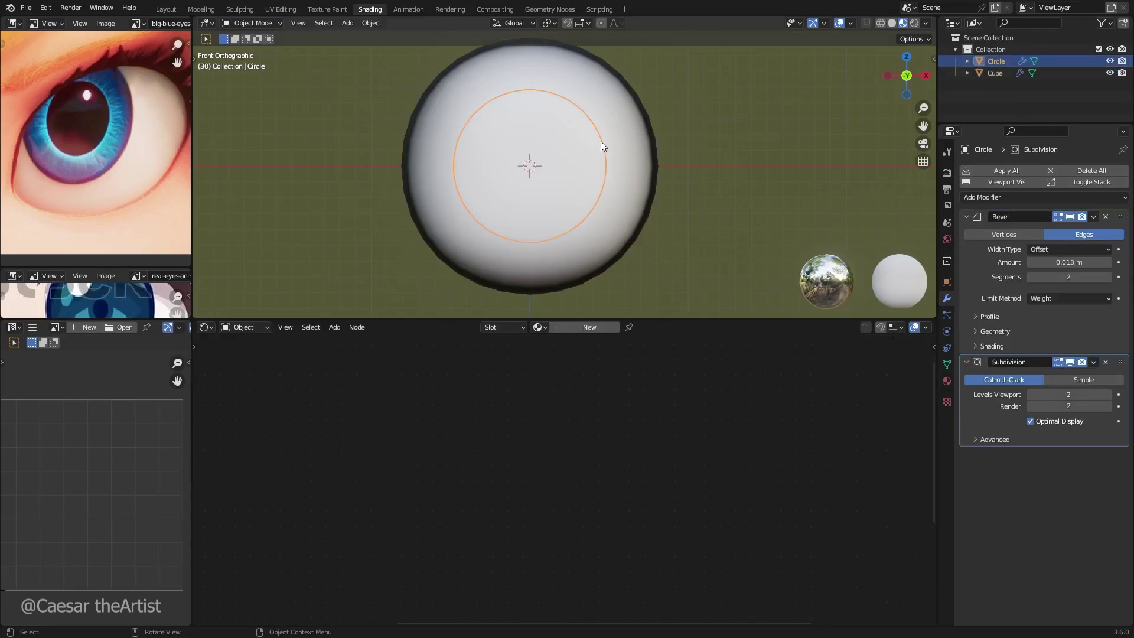
scroll(602, 146, up, 2)
scroll(601, 141, down, 1)
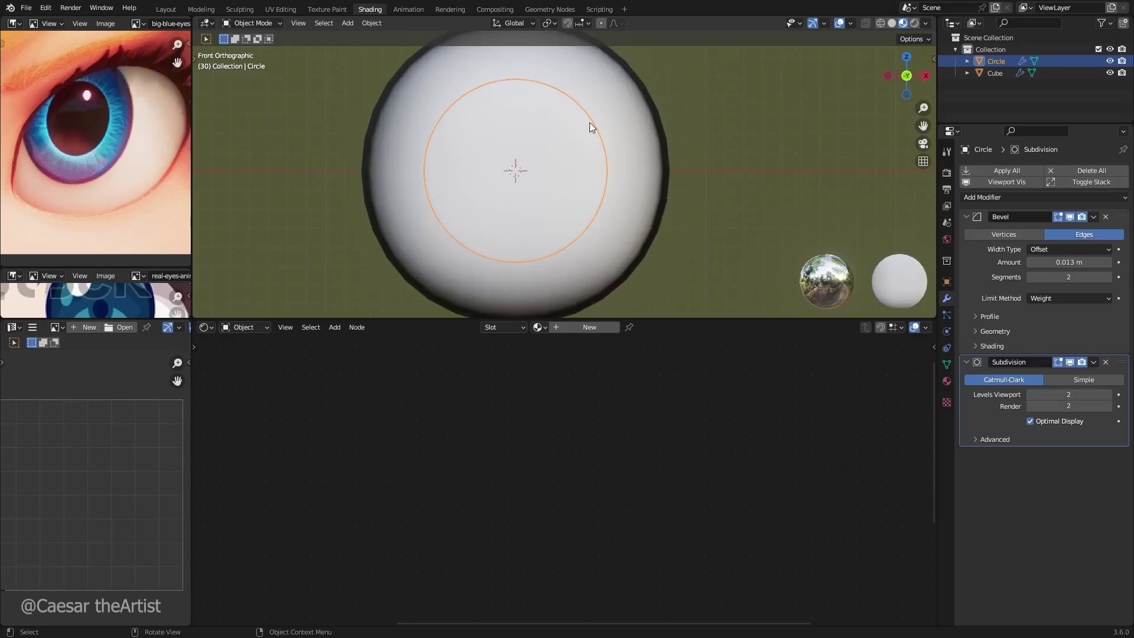
click(650, 154)
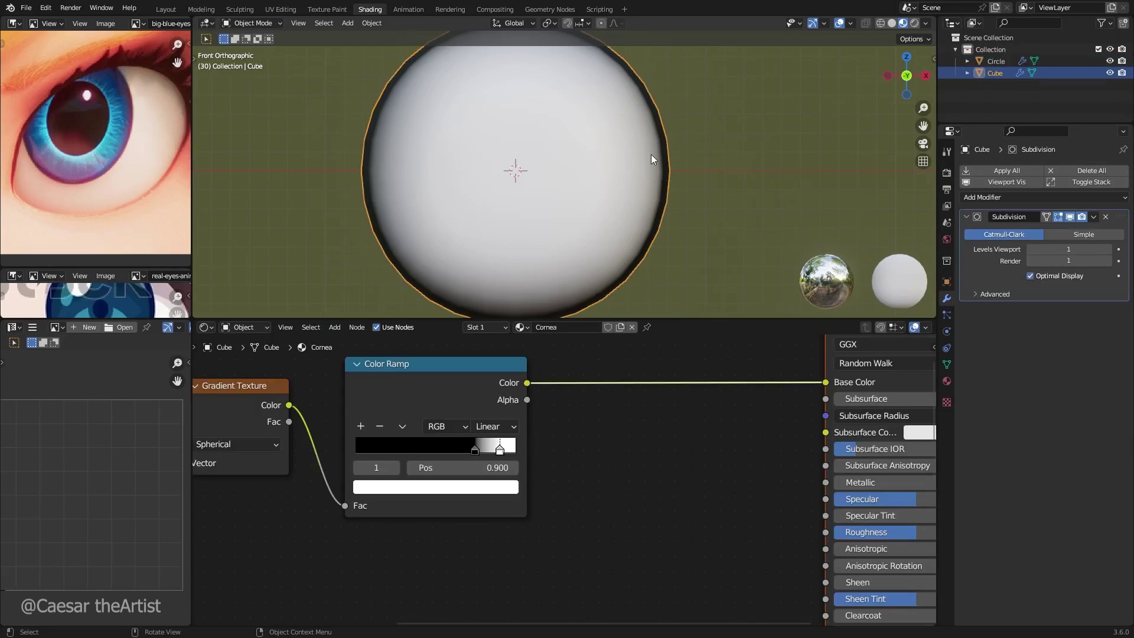
drag(475, 453, 500, 452)
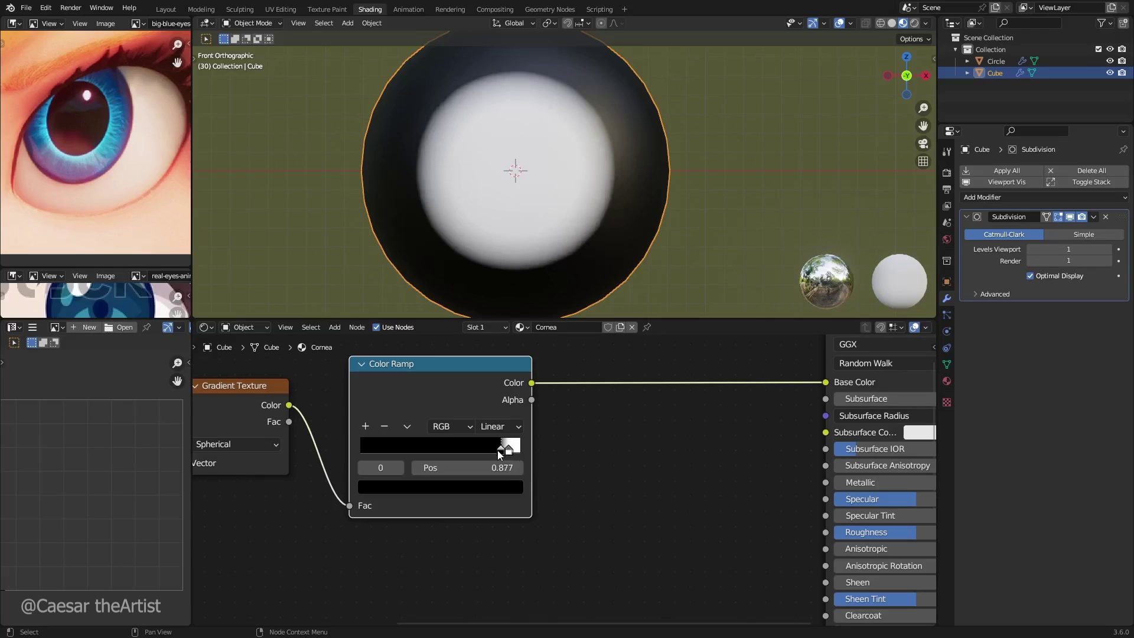
key(Home)
key(ctrl+s)
Step: Connect the Color Ramp's Color output to the Transmission input of the Cornea material's Principled BSDF
scroll(600, 484, down, 1)
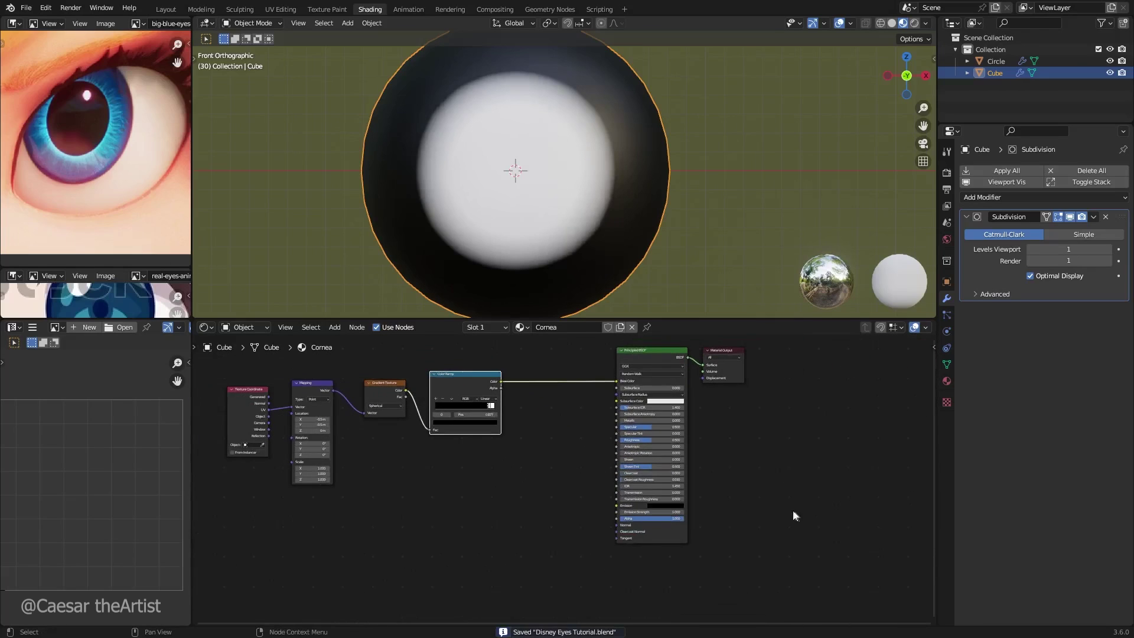
drag(818, 511, 696, 378)
scroll(501, 416, up, 4)
drag(501, 368, 668, 522)
middle_drag(716, 444, 659, 495)
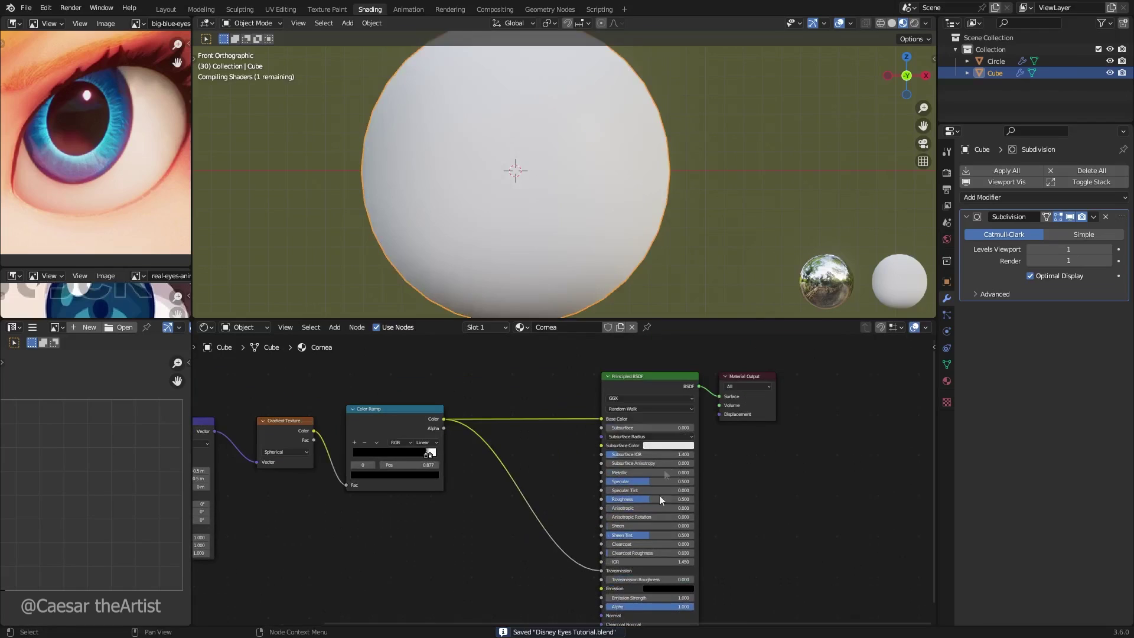
click(667, 384)
scroll(616, 424, up, 1)
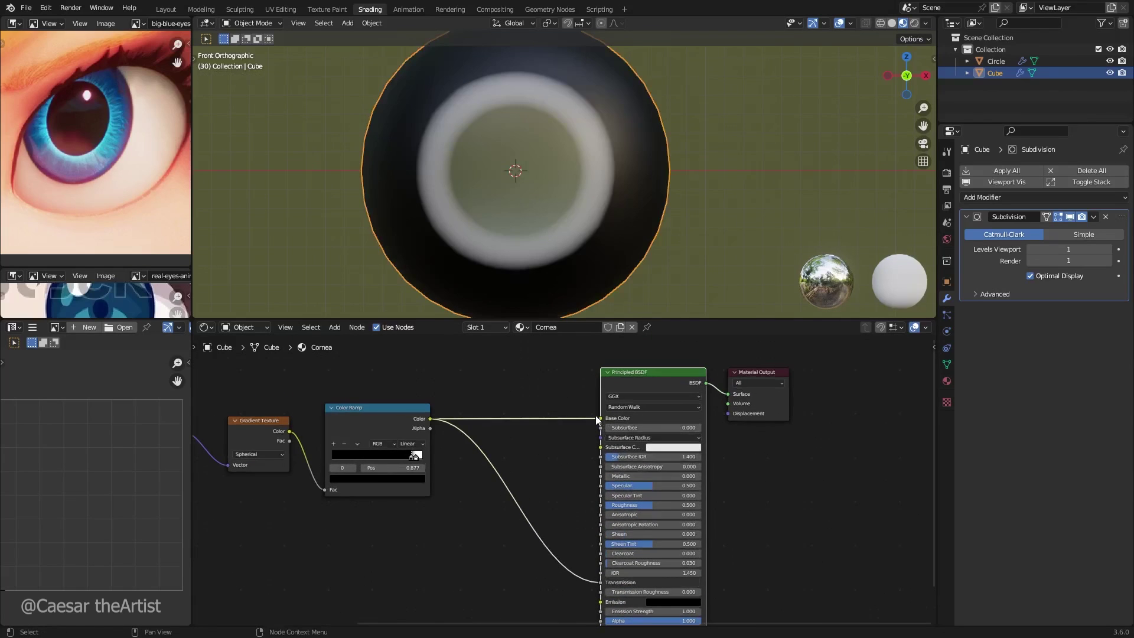
Step: Disconnect the Color Ramp from the Base Color input and check that the Principled BSDF feeds the Material Output
drag(597, 418, 579, 450)
scroll(593, 452, up, 3)
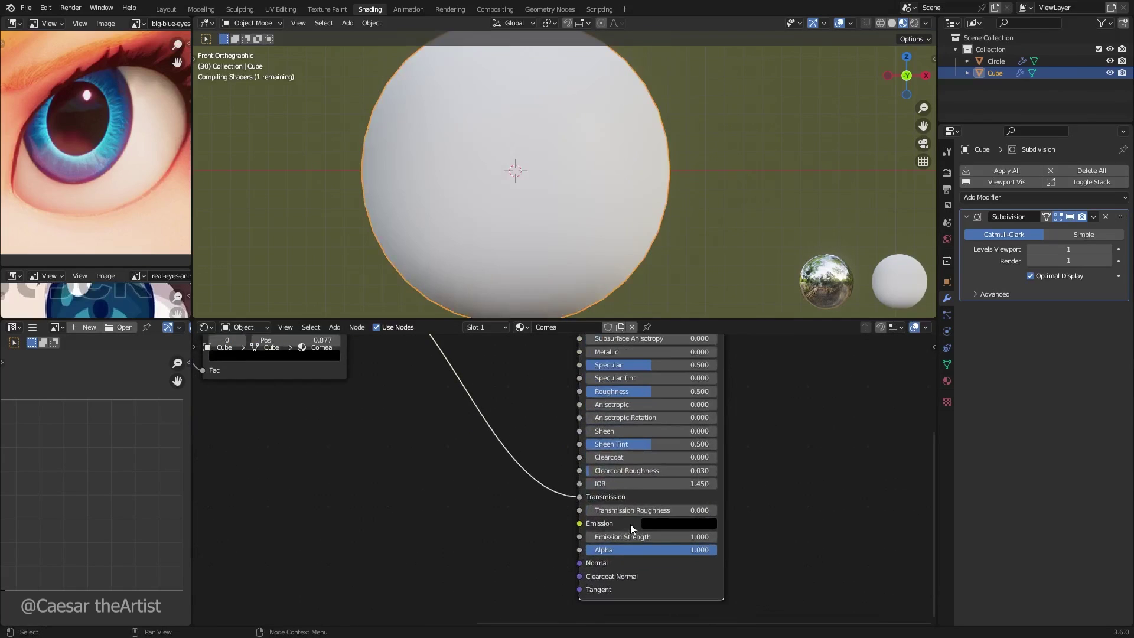
shift+middle_drag(591, 510, 608, 540)
middle_drag(402, 446, 453, 554)
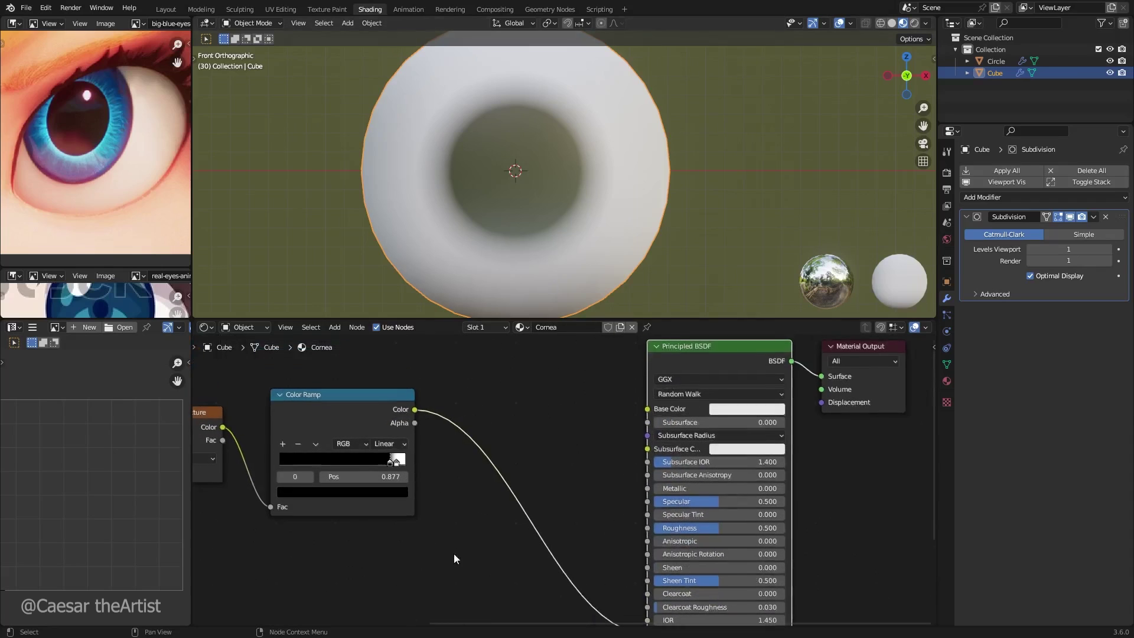
ctrl+shift+click(363, 414)
ctrl+shift+click(771, 360)
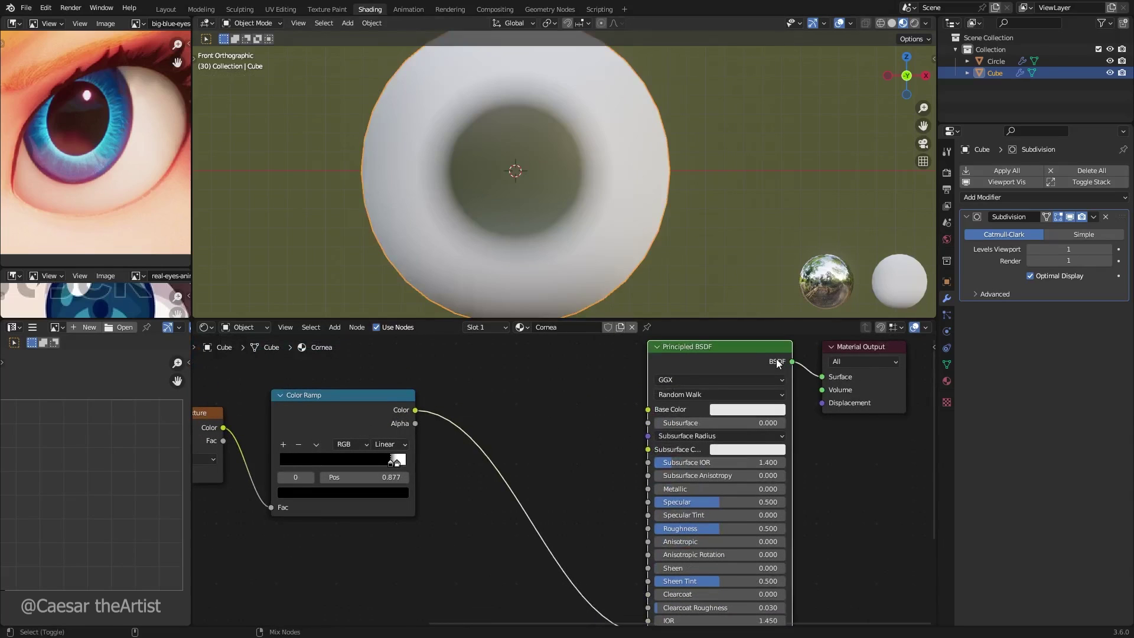
Step: Set the Cornea material's Roughness to 0.000, inspect the transparent front at an angle and save the file
mouse_move(743, 566)
middle_down()
mouse_move(742, 424)
mouse_move(700, 505)
middle_up()
scroll(739, 484, up, 2)
shift+scroll(700, 508, down, 3)
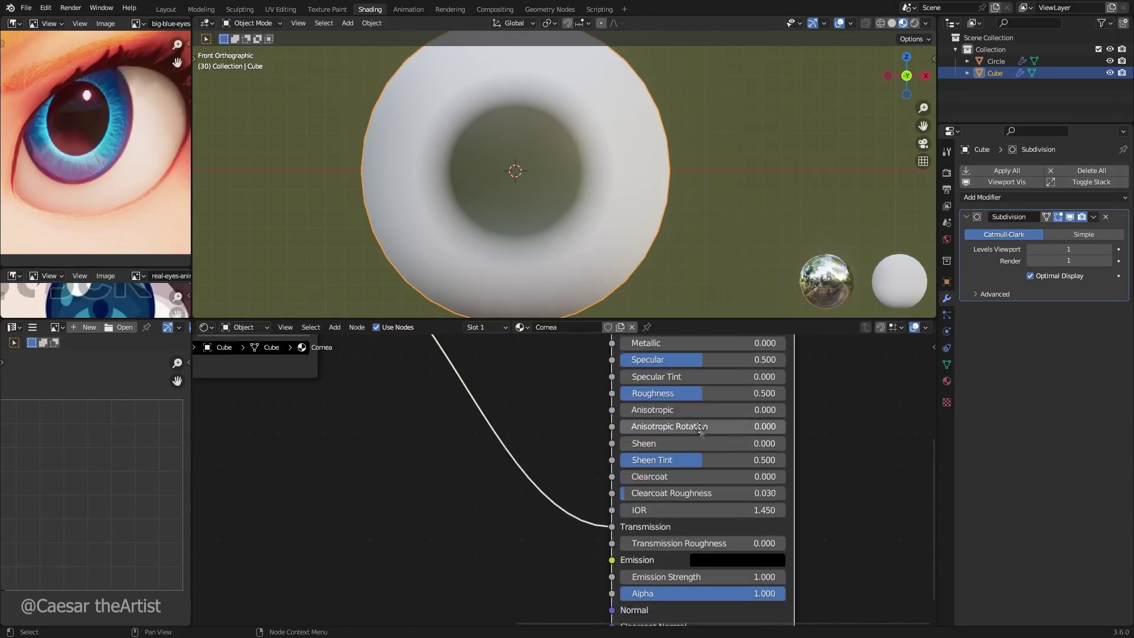
middle_drag(585, 248, 515, 190)
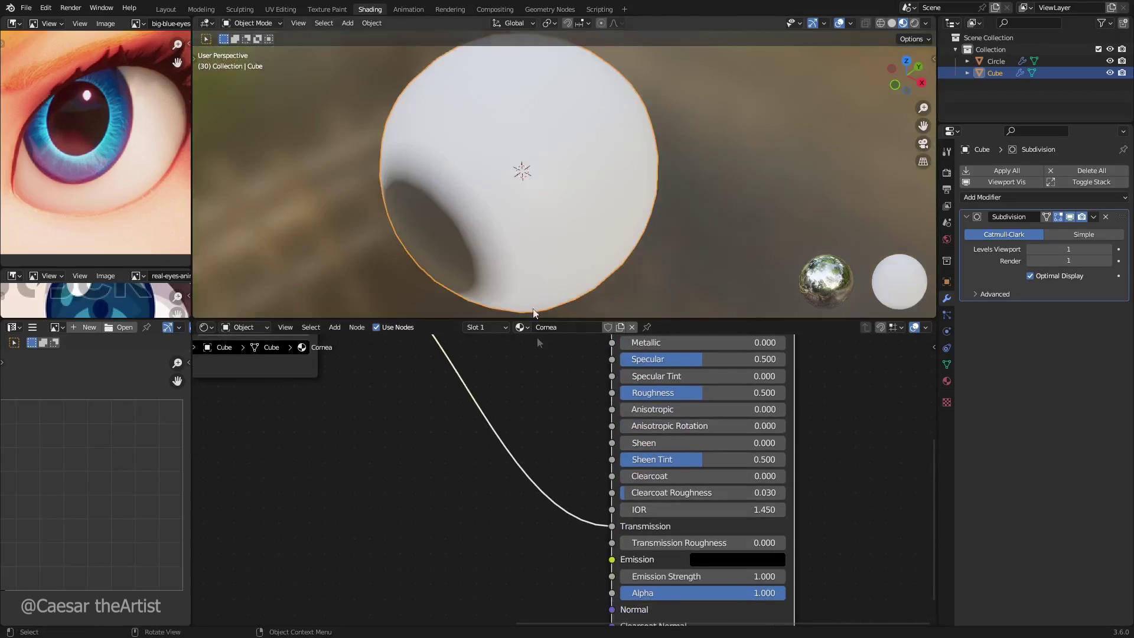
scroll(668, 391, down, 2)
middle_drag(669, 391, 686, 468)
scroll(634, 561, up, 2)
scroll(672, 463, up, 3)
drag(685, 499, 603, 498)
key(KP_1)
middle_drag(544, 156, 508, 155)
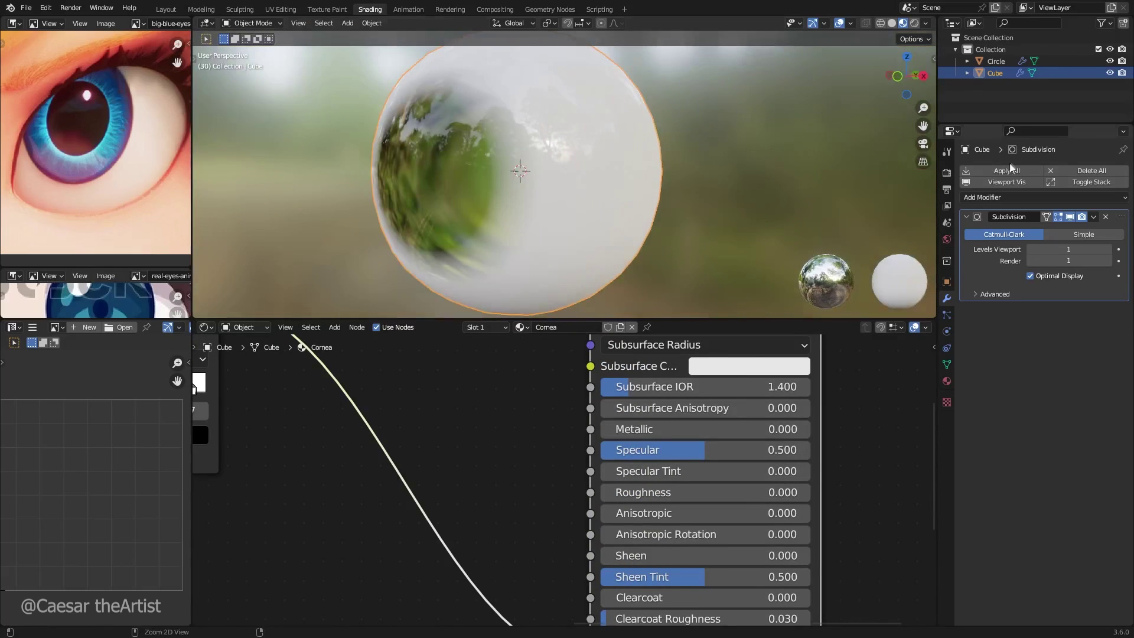
key(ctrl+s)
Step: Switch the scene's render engine to Eevee
click(947, 173)
click(1051, 167)
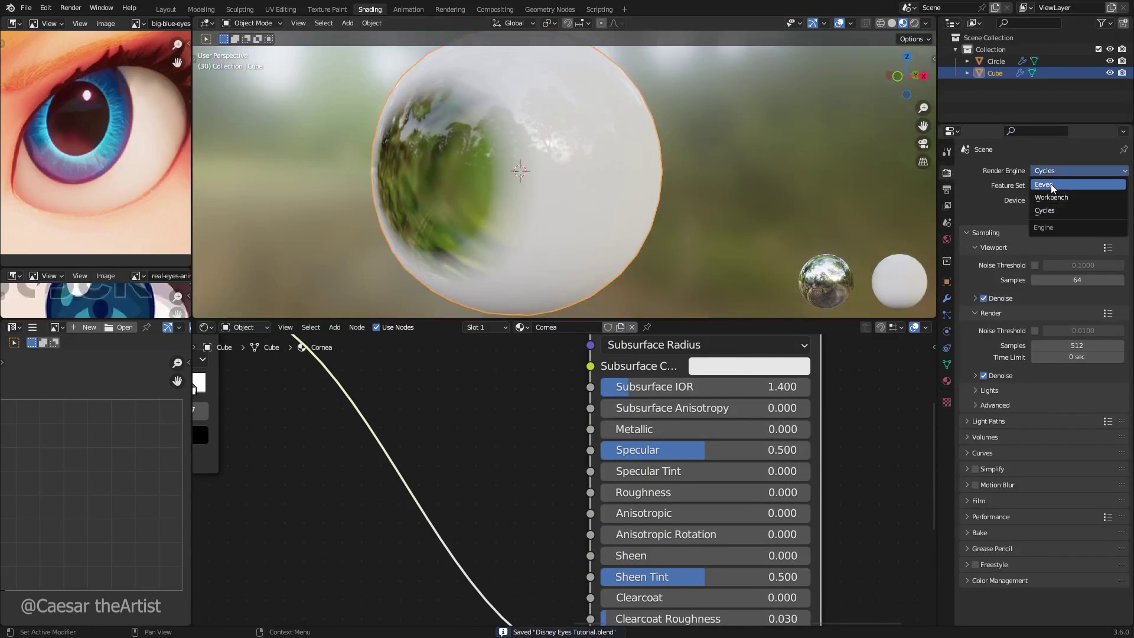
click(1051, 183)
Step: Enable Screen Space Refraction for the Cornea material and set its Shadow Mode to None
click(947, 381)
scroll(1017, 392, down, 10)
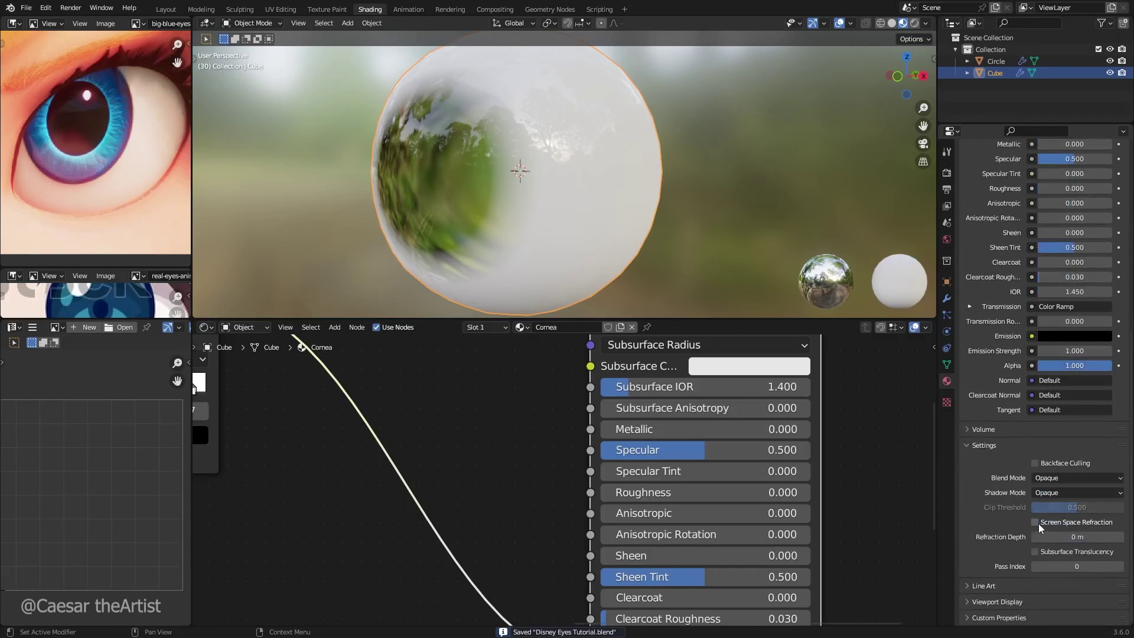
click(1034, 522)
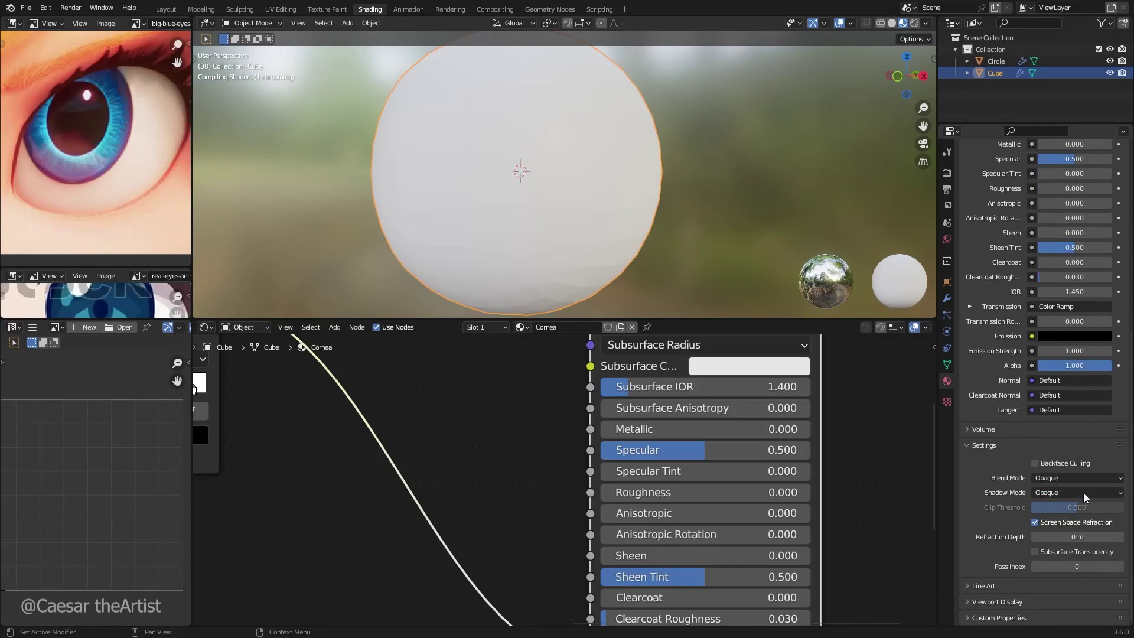
click(1070, 492)
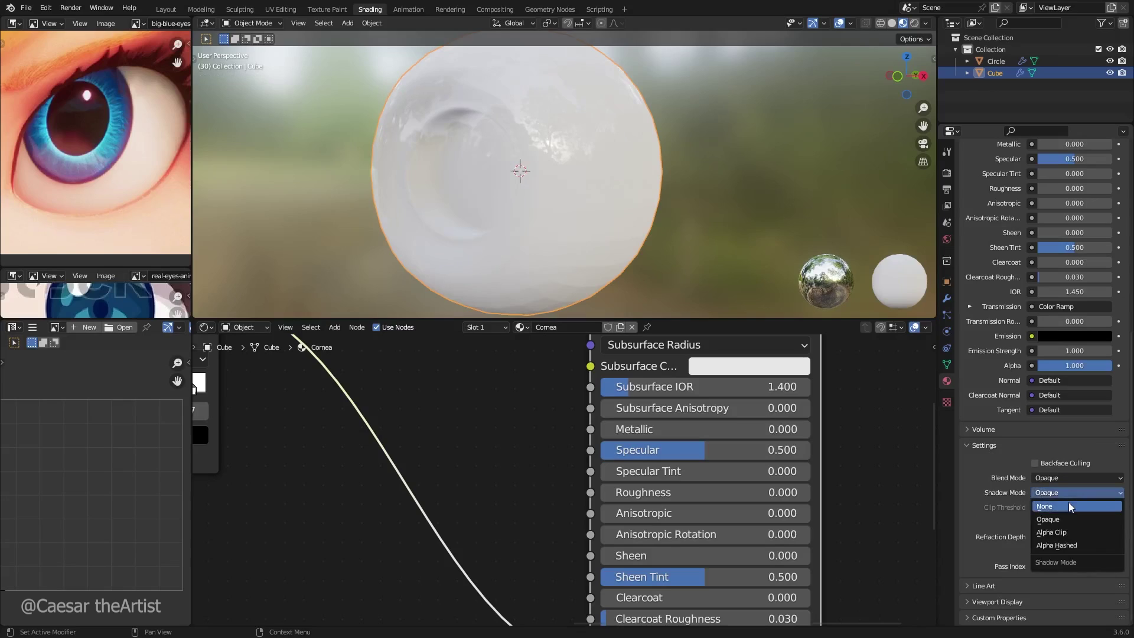
click(1069, 502)
Step: Try the Alpha Blend blend mode on the Cornea material and return it to Opaque
click(1066, 478)
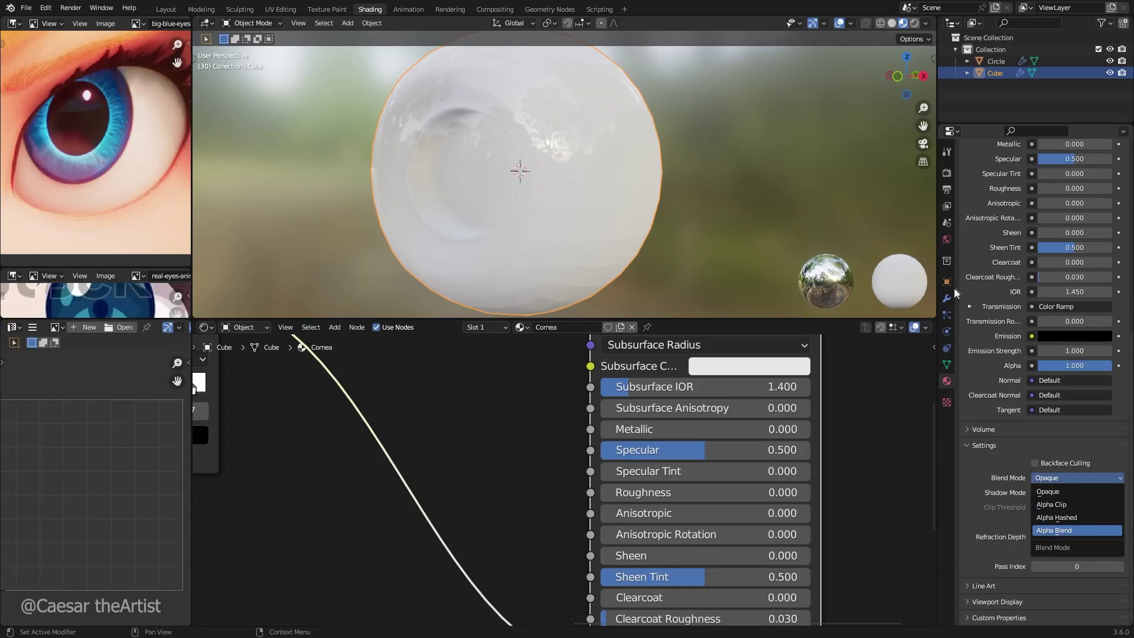
click(1077, 531)
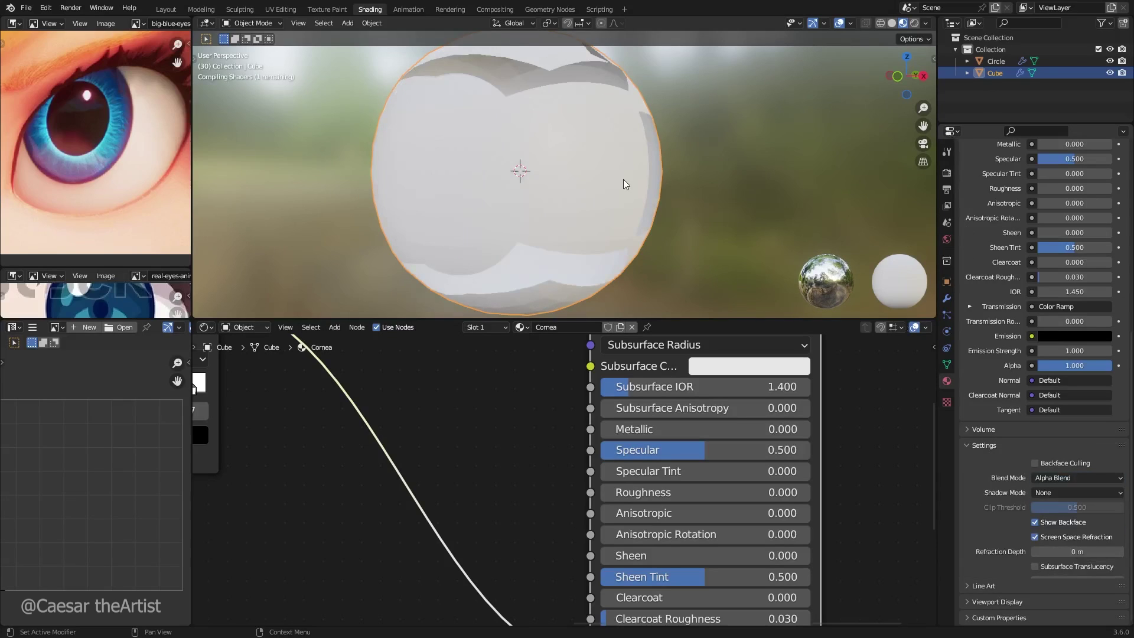
click(1089, 479)
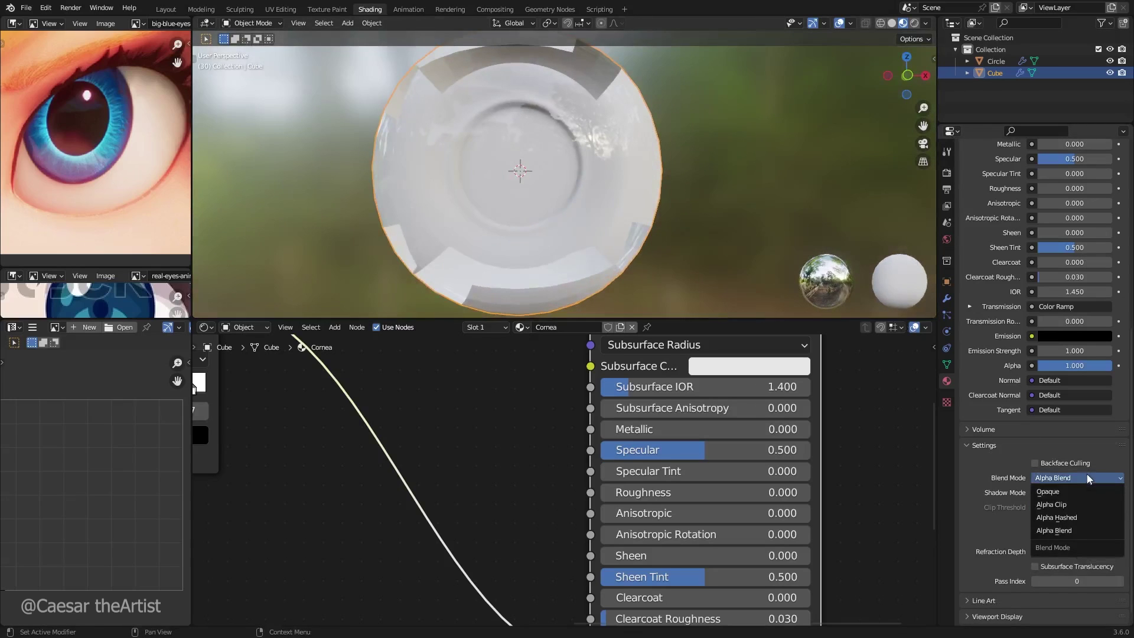
click(1068, 491)
Step: Apply Shade Smooth to the eyeball
mouse_move(644, 207)
middle_down()
mouse_move(601, 209)
mouse_move(587, 226)
mouse_move(465, 222)
mouse_move(618, 179)
mouse_move(626, 197)
middle_up()
right_click(618, 179)
click(618, 179)
Step: Switch the render engine back to Cycles and view the eyeball straight from the front
click(947, 172)
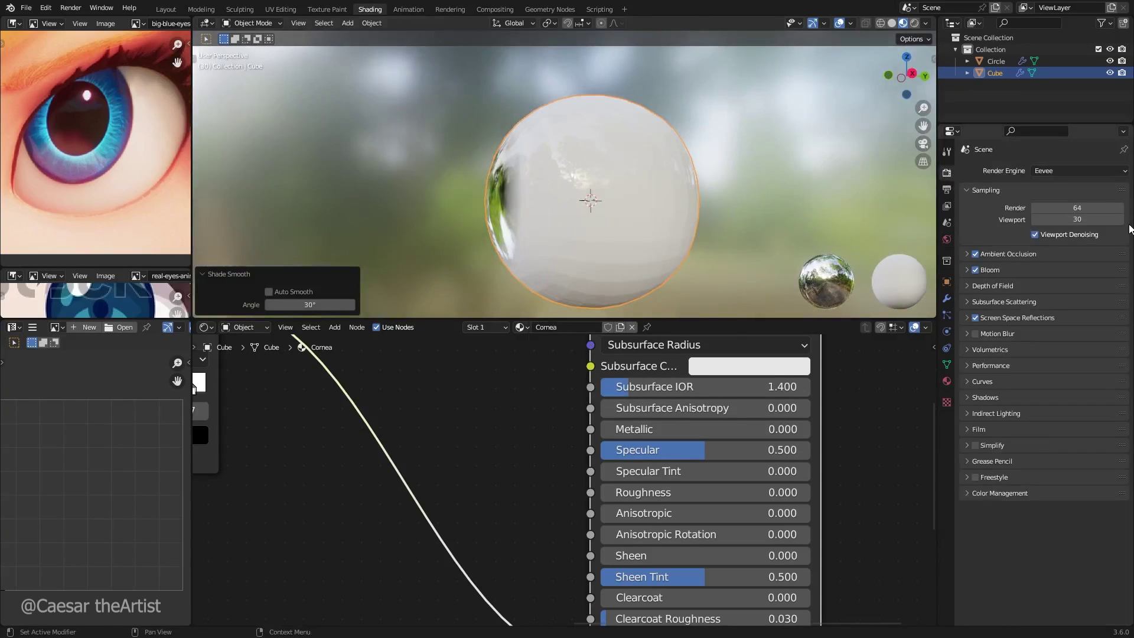
click(1094, 174)
click(1098, 213)
middle_drag(712, 192, 693, 173)
key(KP_1)
scroll(630, 194, up, 4)
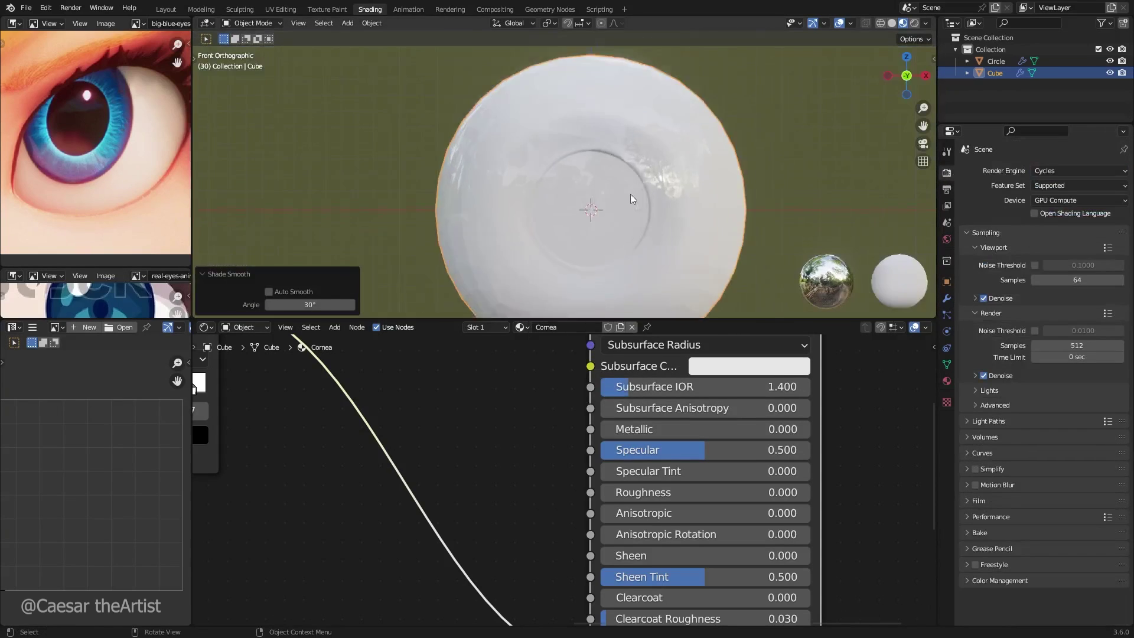
shift+middle_drag(630, 194, 594, 166)
Step: Give the iris circle a new material named Iris and protect it with a fake user
scroll(616, 464, down, 10)
middle_drag(579, 469, 595, 504)
click(997, 61)
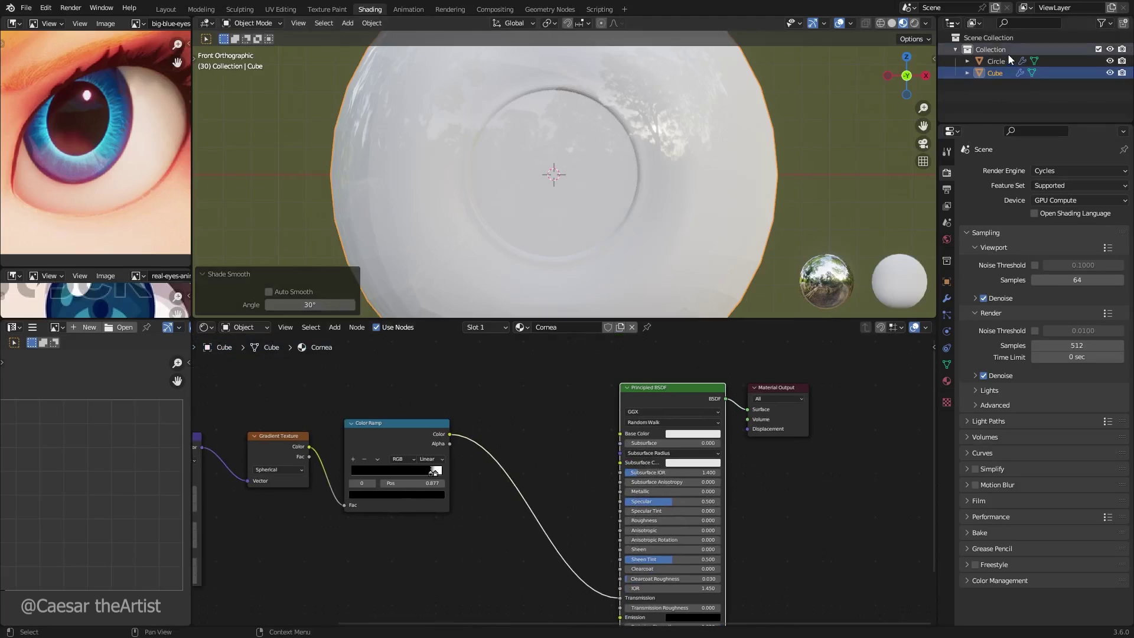
click(609, 331)
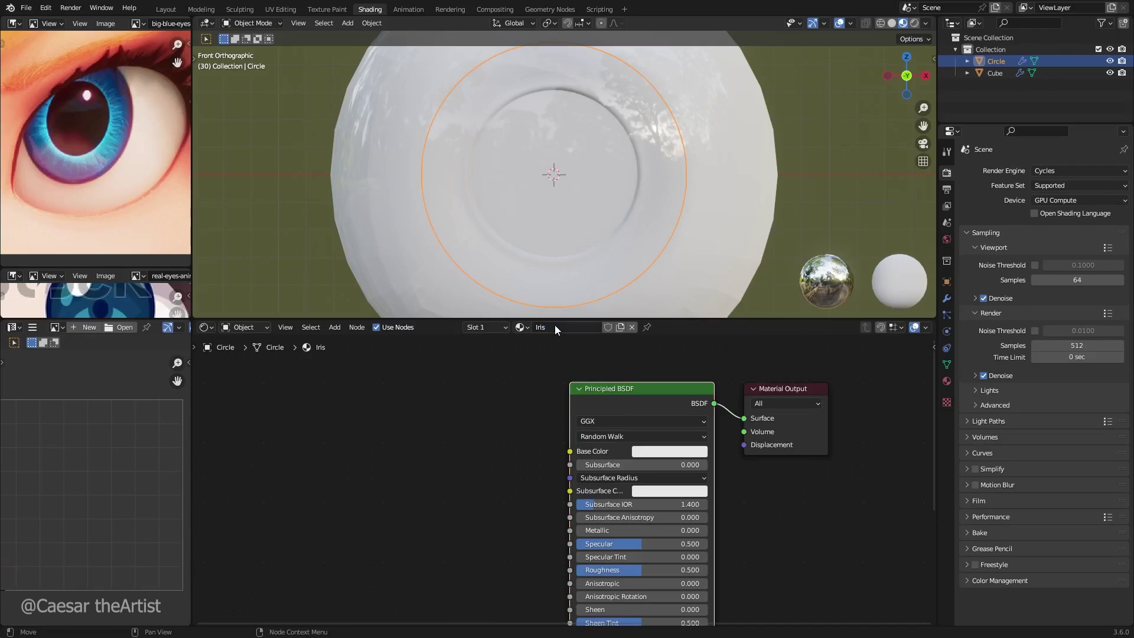
Step: Set the Iris material's Base Color to a dark brown and inspect the iris through the cornea
click(660, 452)
drag(703, 421, 642, 421)
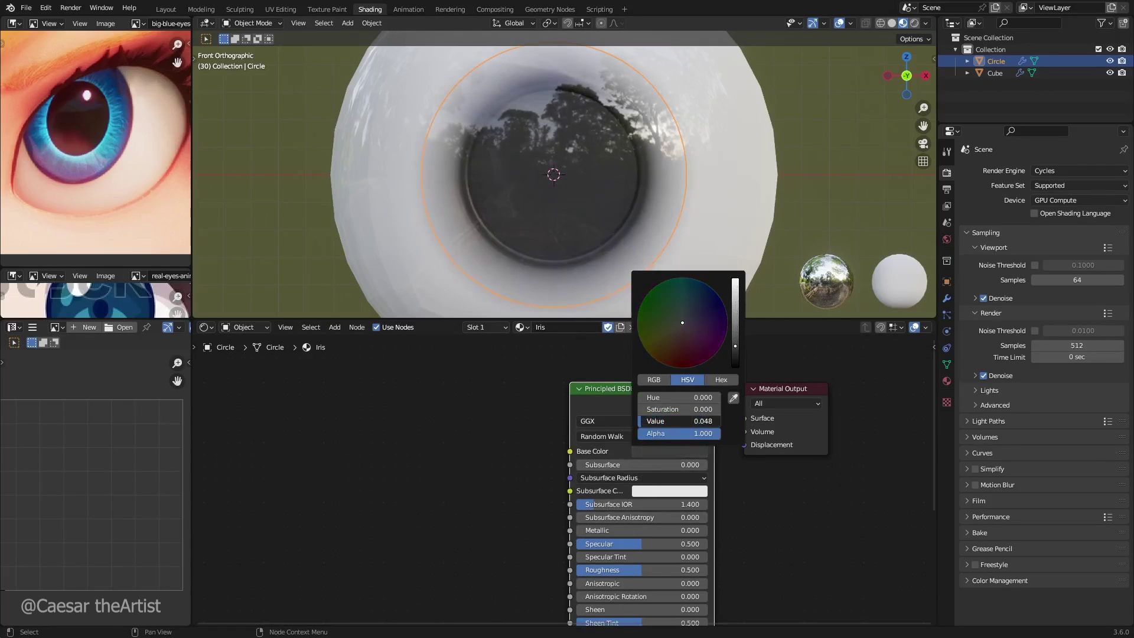
click(687, 359)
middle_drag(585, 213, 611, 134)
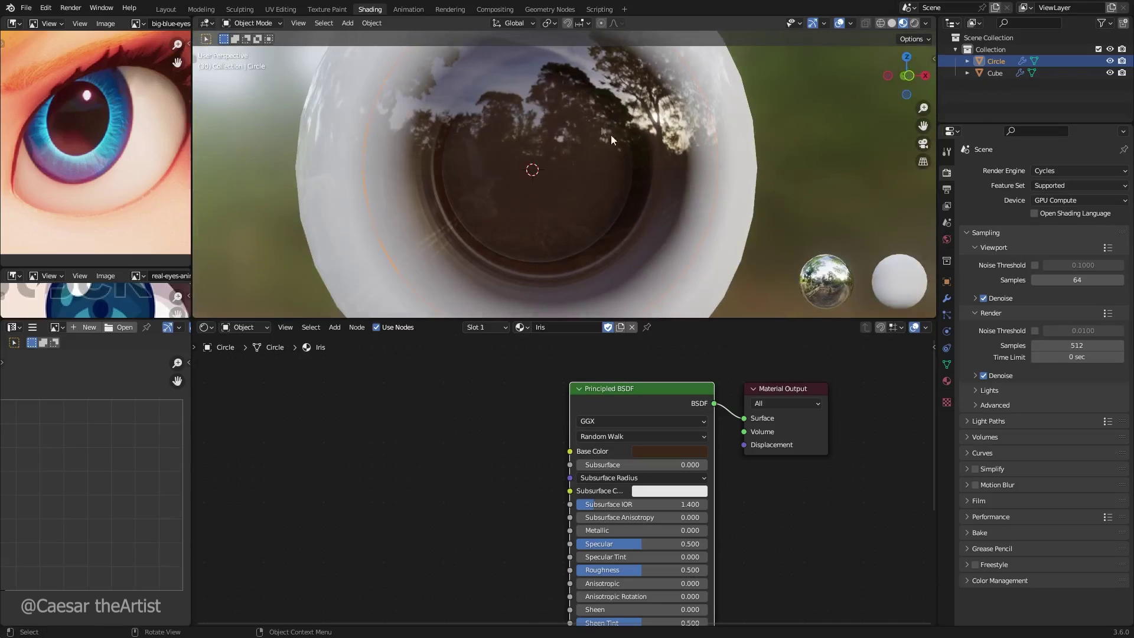
middle_drag(518, 239, 514, 189)
scroll(514, 189, down, 3)
key(KP_1)
scroll(568, 191, up, 3)
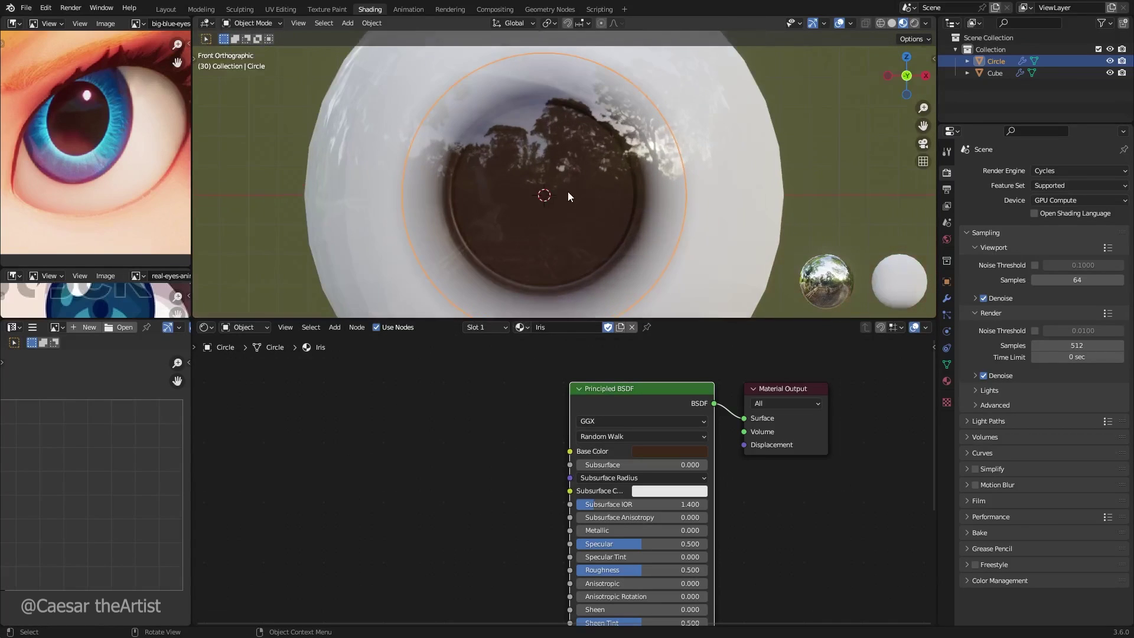
Step: Save the file, raise the eyeball's Color Ramp black stop to 0.909 and compare the iris edge with the reference
click(711, 215)
scroll(476, 536, down, 2)
key(ctrl+s)
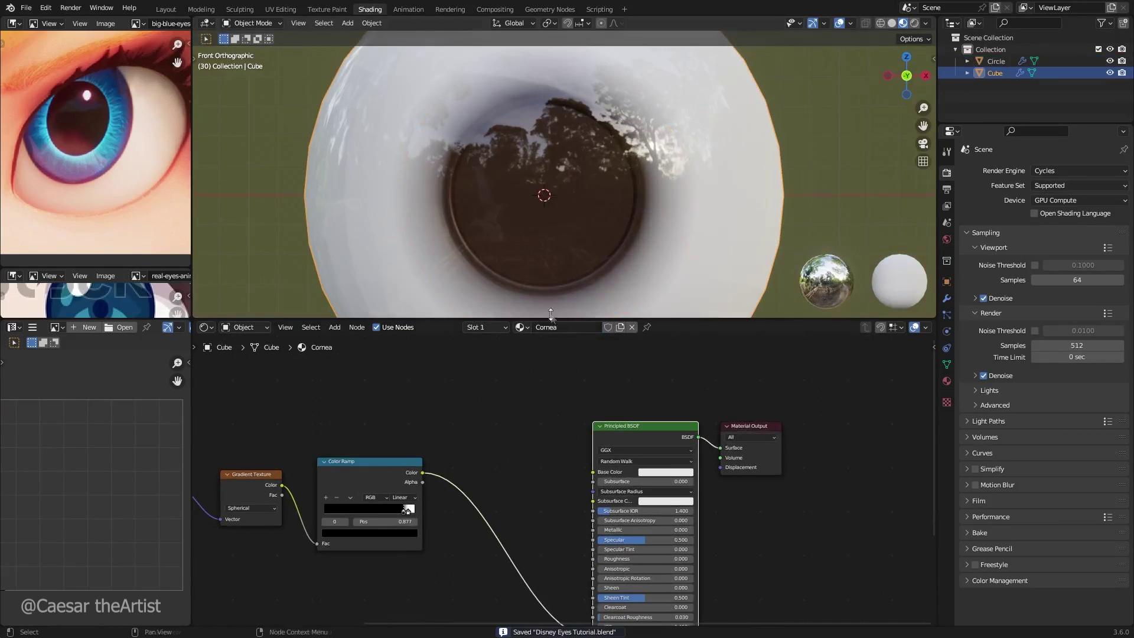
scroll(390, 568, up, 3)
scroll(390, 568, up, 3)
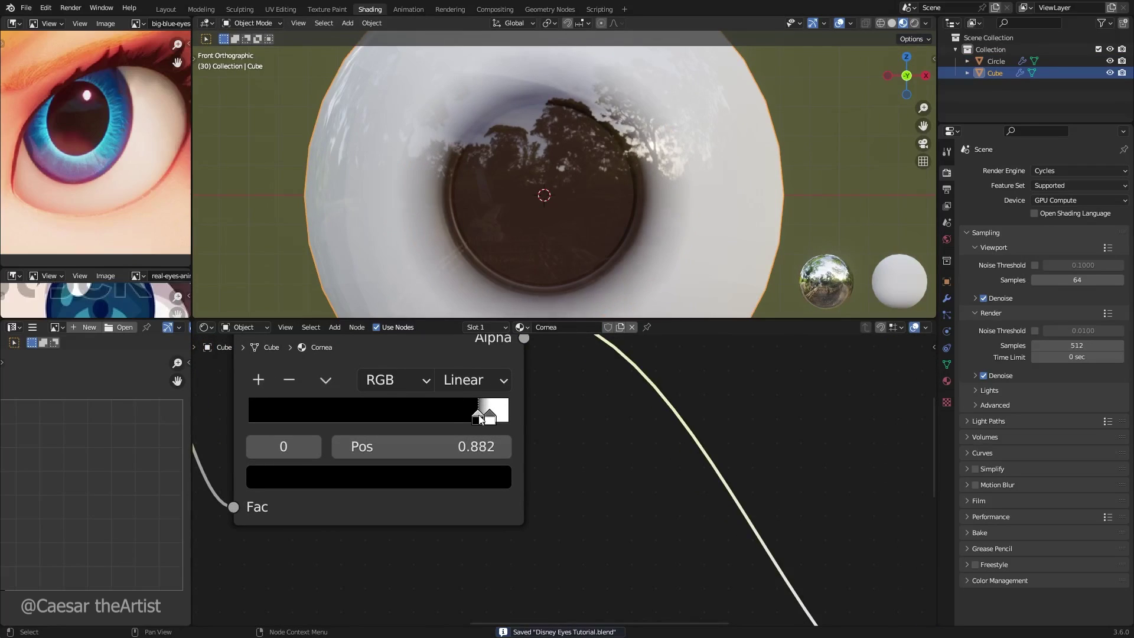
drag(478, 416, 486, 414)
middle_drag(590, 177, 665, 124)
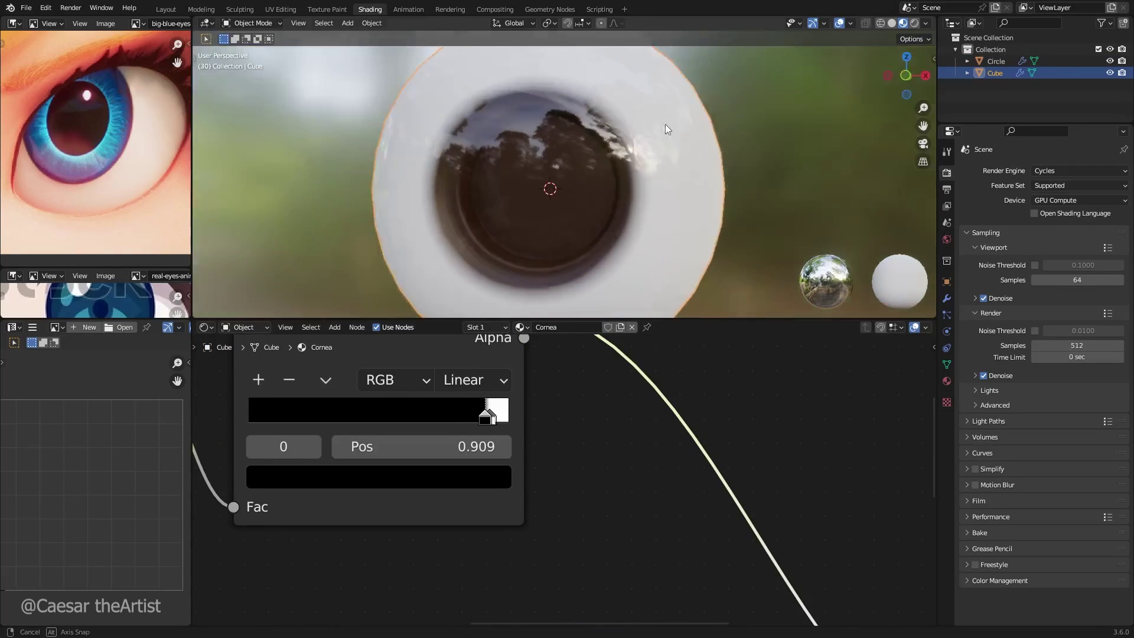
scroll(126, 146, up, 6)
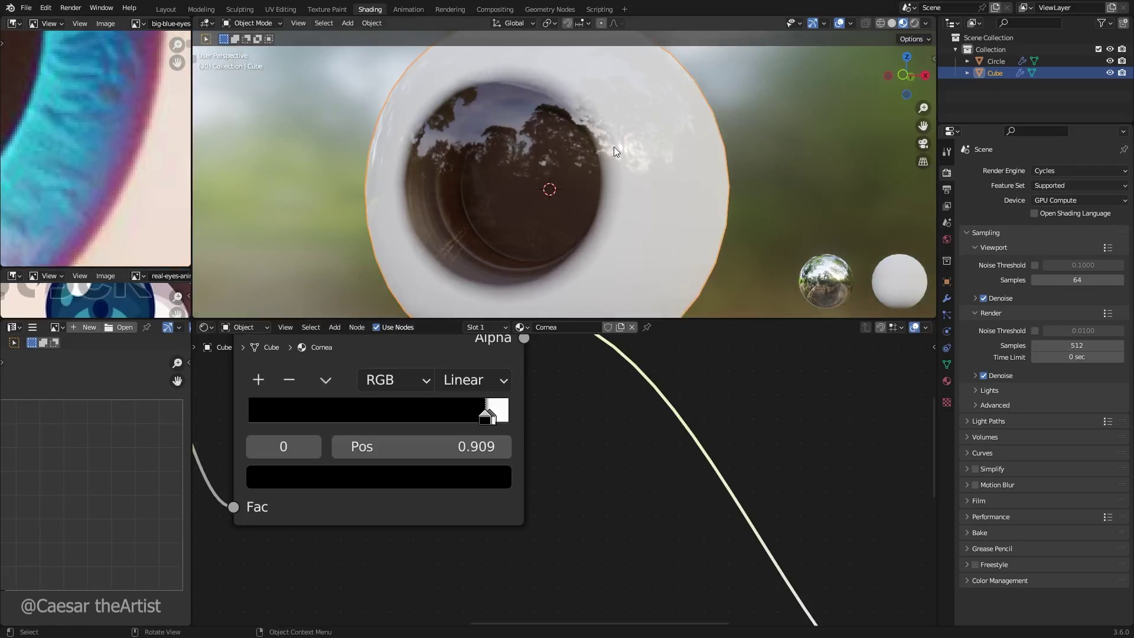
Step: Set the Color Ramp's white stop to 0.918 and check the cornea opening against the iris circle from the front
key(KP_1)
scroll(424, 459, up, 1)
click(487, 417)
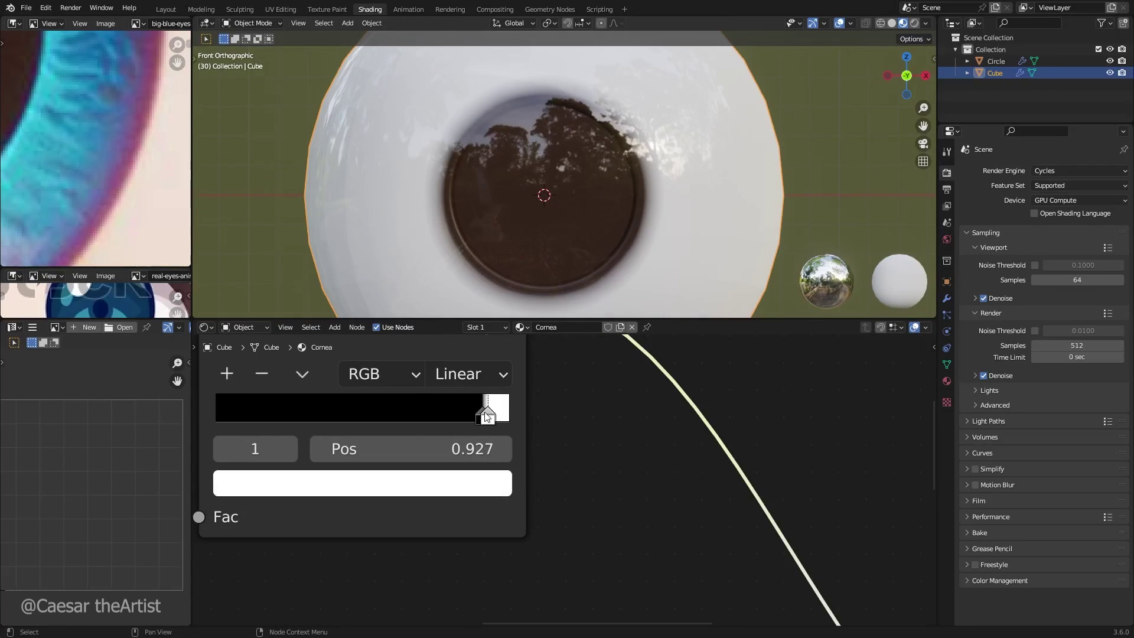
drag(487, 416, 483, 417)
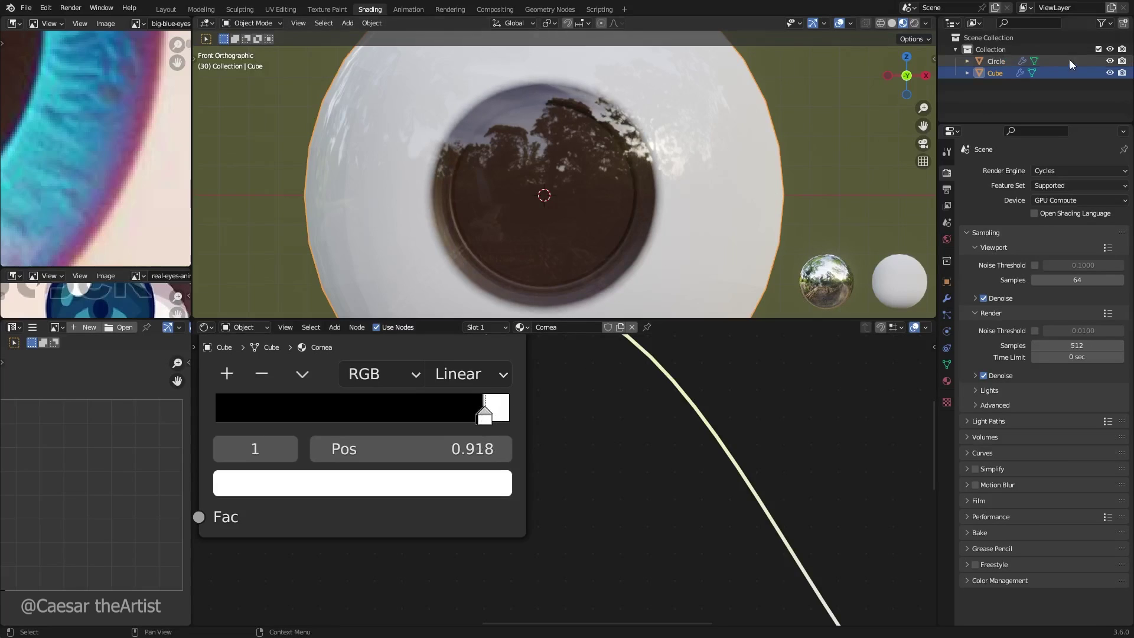
click(1007, 60)
click(648, 219)
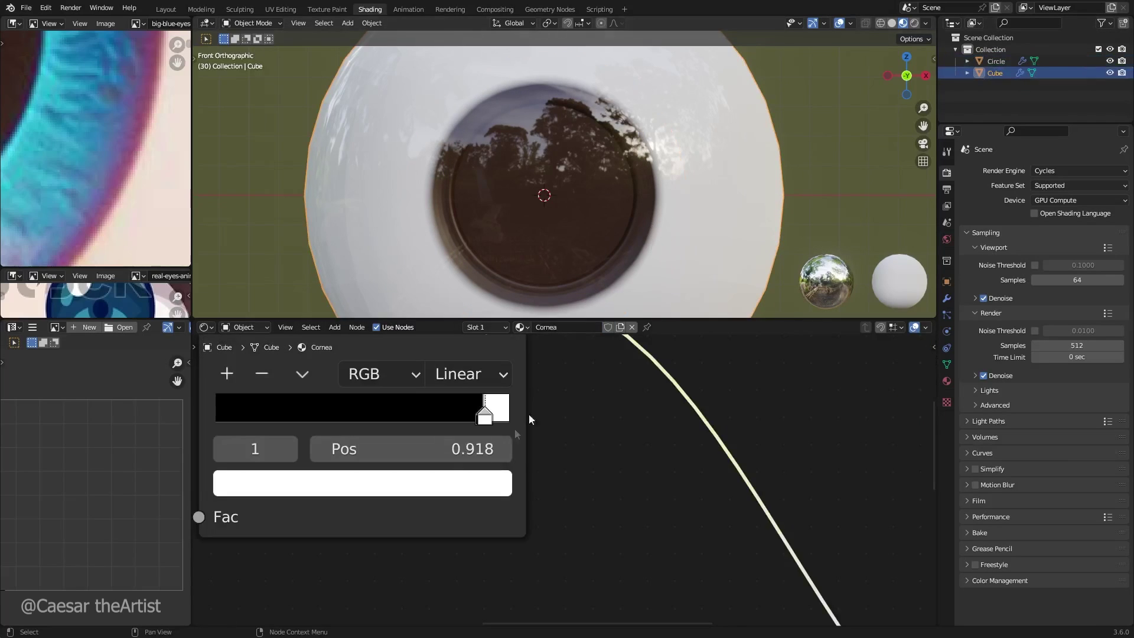
Step: Widen the cornea opening by lowering both Color Ramp stops, with the black one at 0.873, and compare with the reference eye
mouse_move(494, 421)
mouse_down()
mouse_move(463, 417)
mouse_move(486, 418)
mouse_move(474, 422)
mouse_up()
click(473, 418)
click(473, 419)
click(476, 418)
click(466, 415)
click(466, 419)
click(466, 417)
click(468, 420)
scroll(523, 222, down, 4)
middle_drag(523, 222, 590, 223)
scroll(634, 228, up, 1)
scroll(183, 186, down, 6)
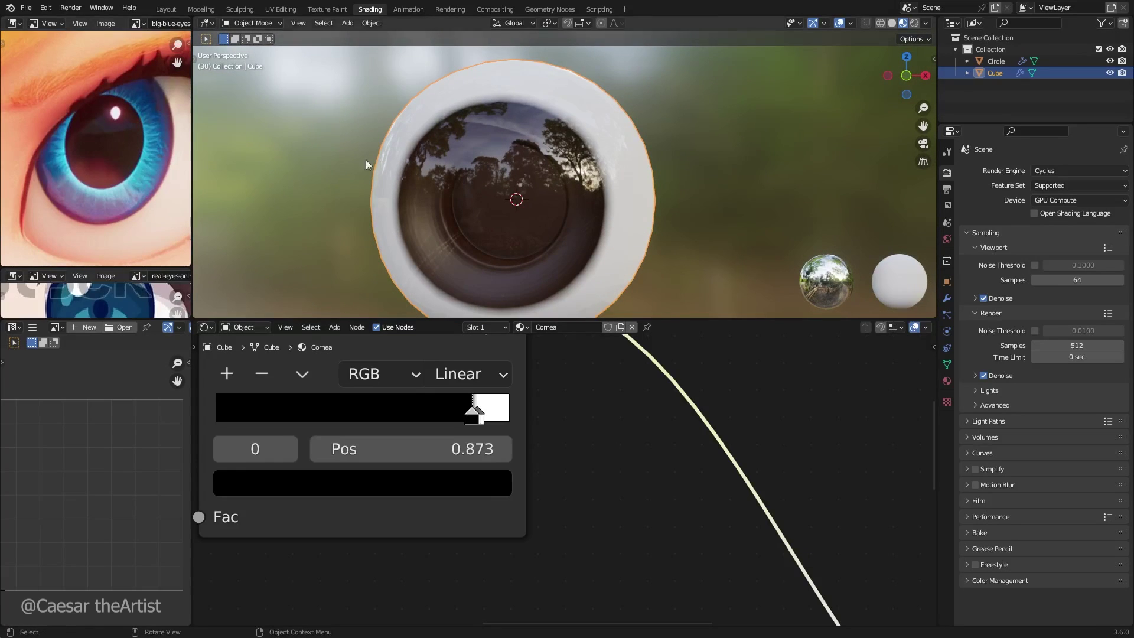
Step: Examine the cornea opening against the iris edge from the front, from the side and close up
middle_drag(558, 161, 655, 217)
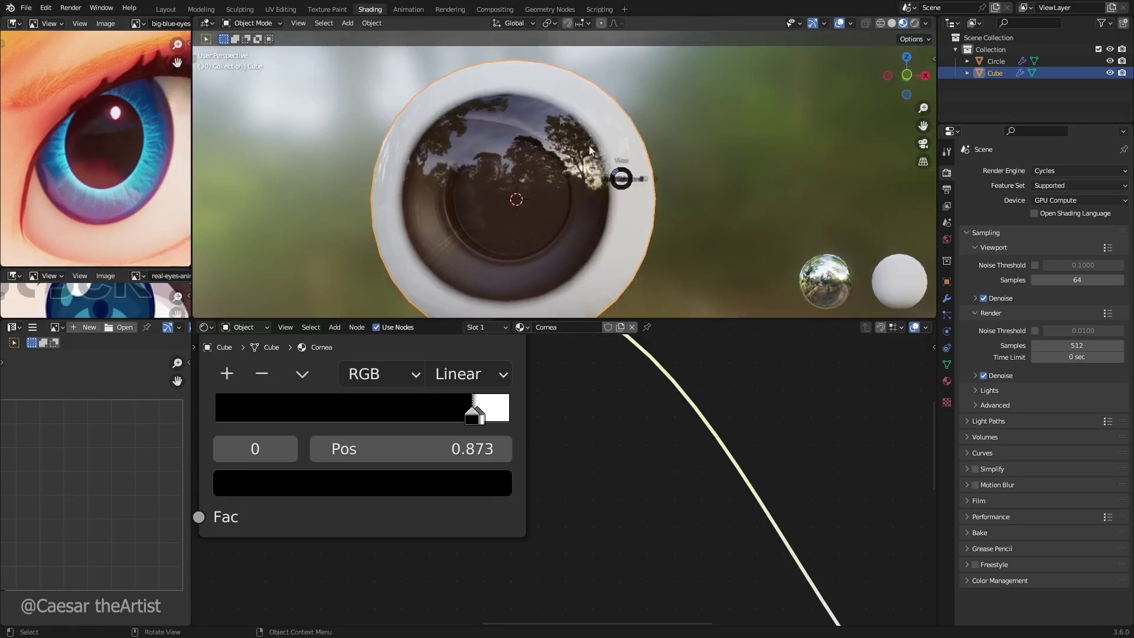
click(561, 121)
scroll(552, 196, up, 2)
shift+middle_drag(566, 254, 572, 214)
middle_drag(466, 410, 468, 441)
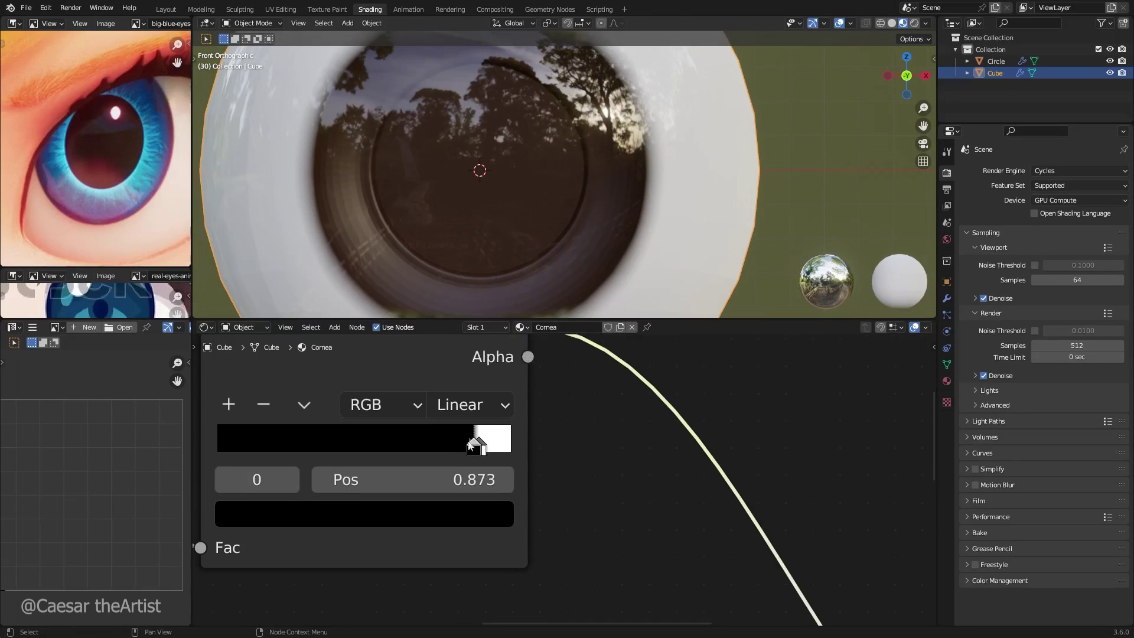
middle_drag(529, 210, 441, 165)
key(grave)
click(482, 157)
scroll(523, 189, up, 3)
scroll(544, 204, down, 2)
scroll(569, 514, down, 4)
scroll(569, 515, down, 4)
key(grave)
click(520, 167)
shift+middle_drag(559, 146, 592, 158)
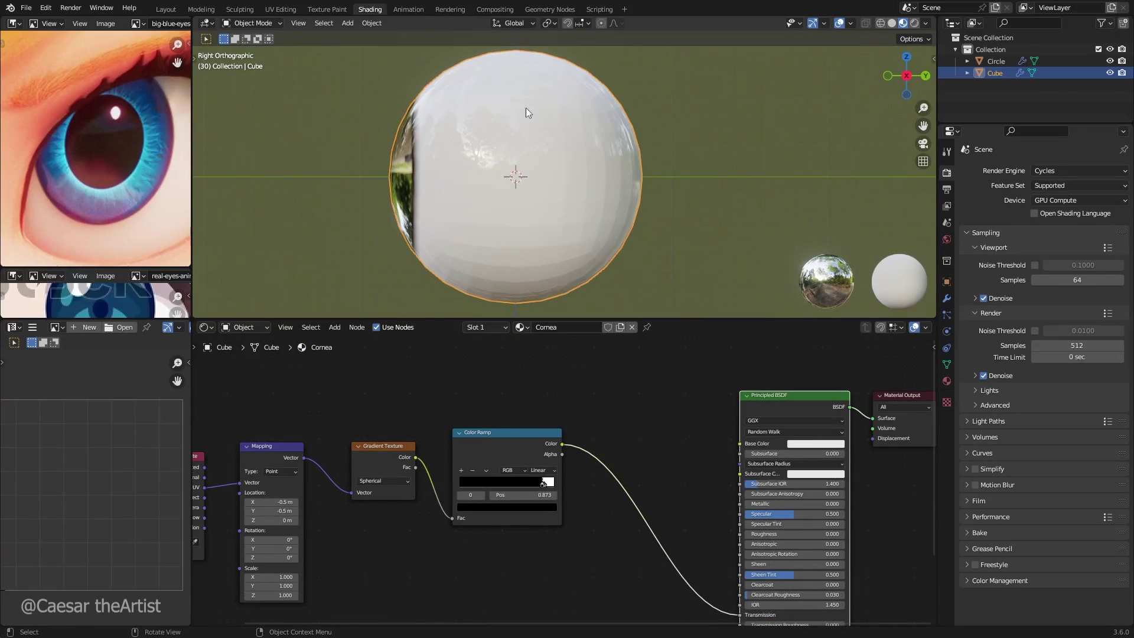
middle_drag(584, 207, 531, 198)
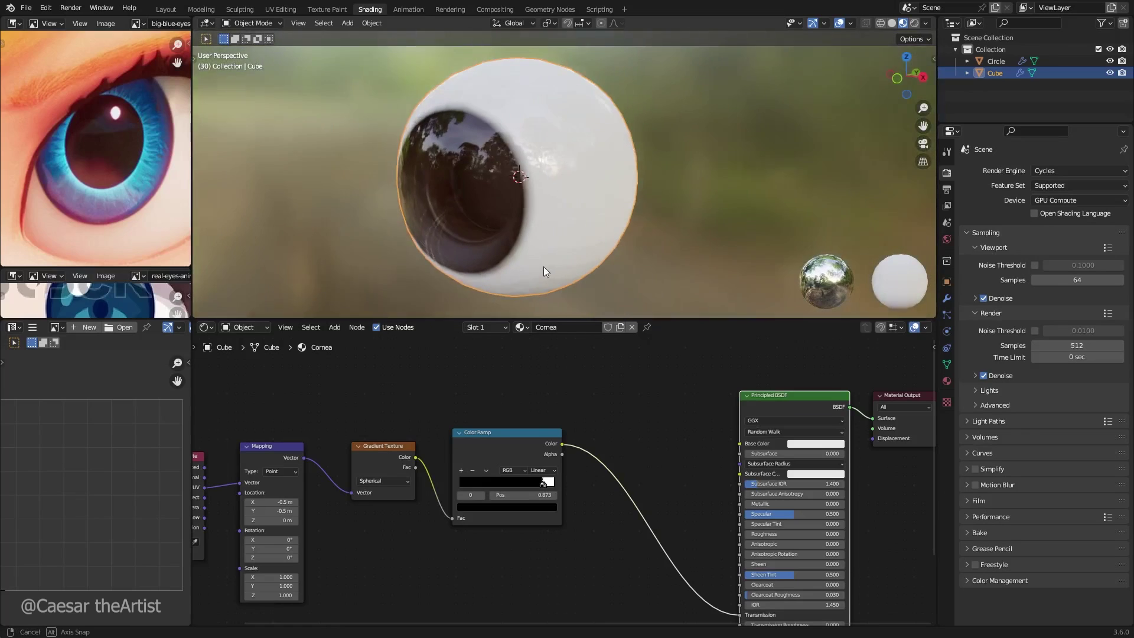
key(r)
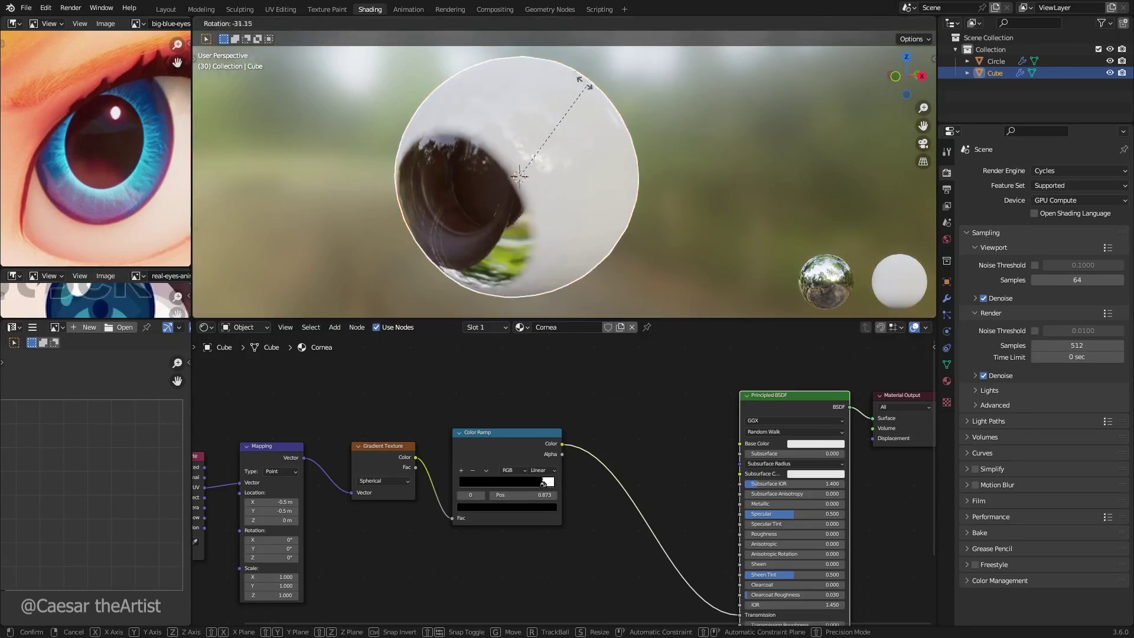
click(626, 165)
key(r)
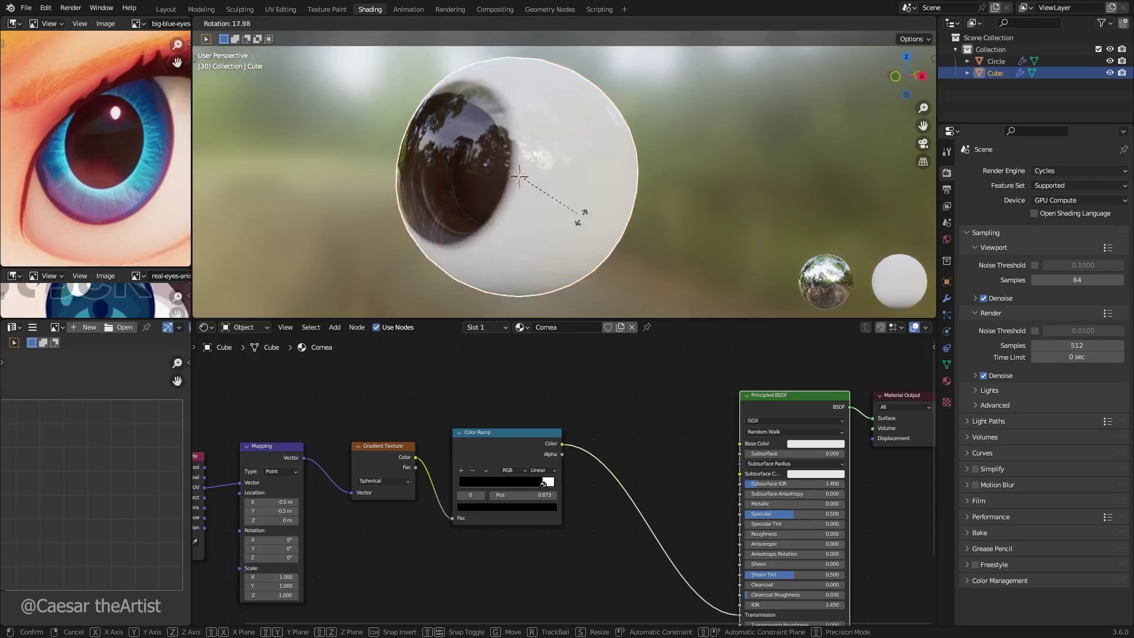
right_click(560, 162)
middle_drag(561, 163, 690, 185)
Step: Shift the Texture Coordinate, Mapping and Gradient Texture nodes to make room beside the Color Ramp
middle_drag(584, 497, 664, 425)
drag(634, 547, 490, 394)
key(g)
click(501, 540)
middle_drag(517, 501, 517, 537)
drag(471, 566, 447, 444)
click(451, 472)
Step: Duplicate the Color Ramp, place the copy above the original and reset its gradient to the default
drag(568, 462, 585, 481)
click(585, 480)
key(shift+d)
click(580, 381)
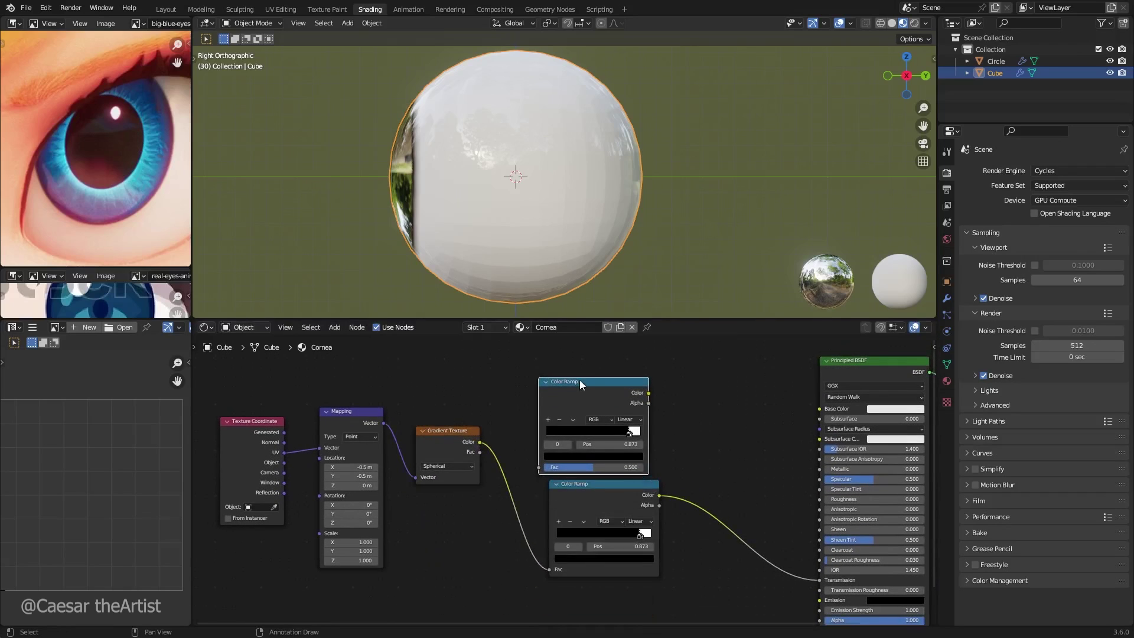
scroll(584, 389, up, 3)
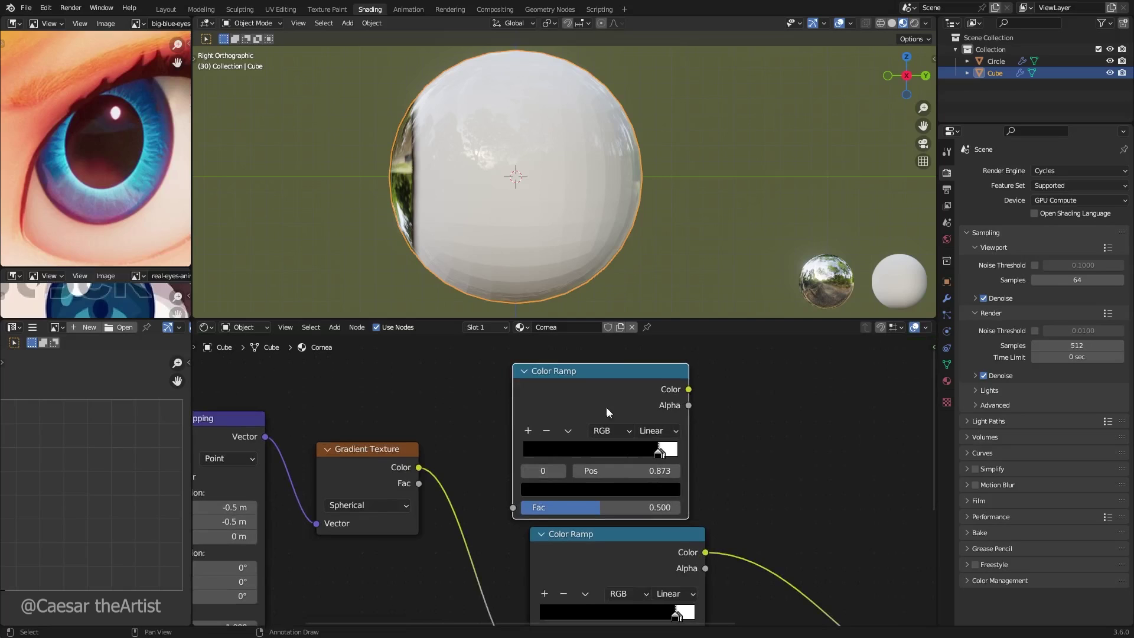
key(BackSpace)
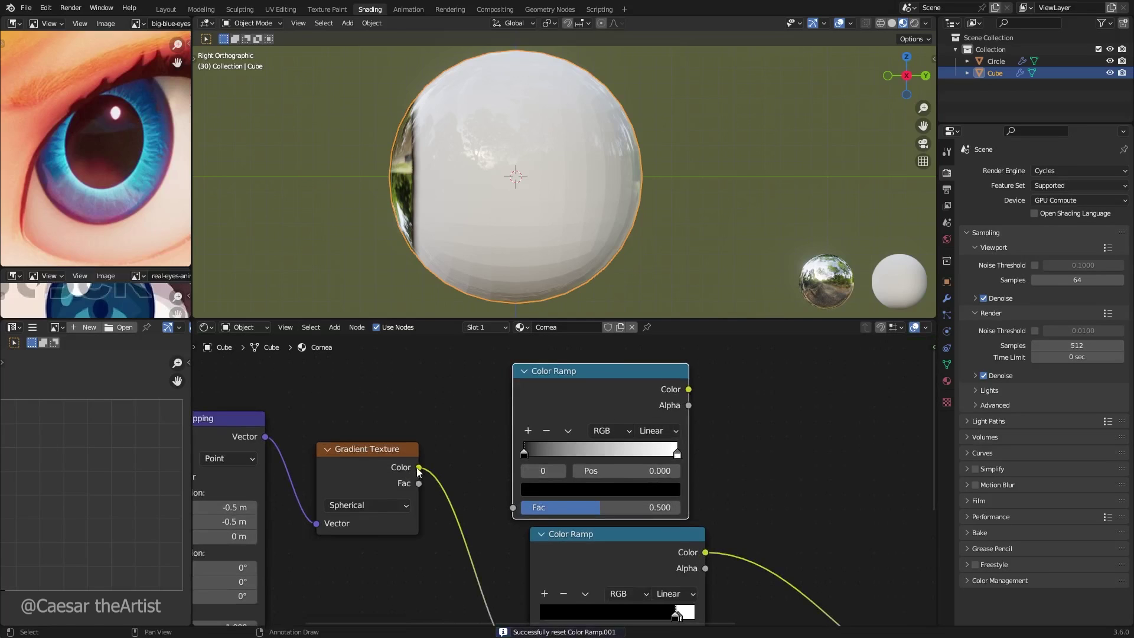
Step: Feed the Gradient Texture's Color into the new Color Ramp and link that ramp's Color to the Principled BSDF's Base Color
drag(417, 467, 519, 509)
middle_drag(688, 407, 555, 426)
drag(555, 409, 602, 408)
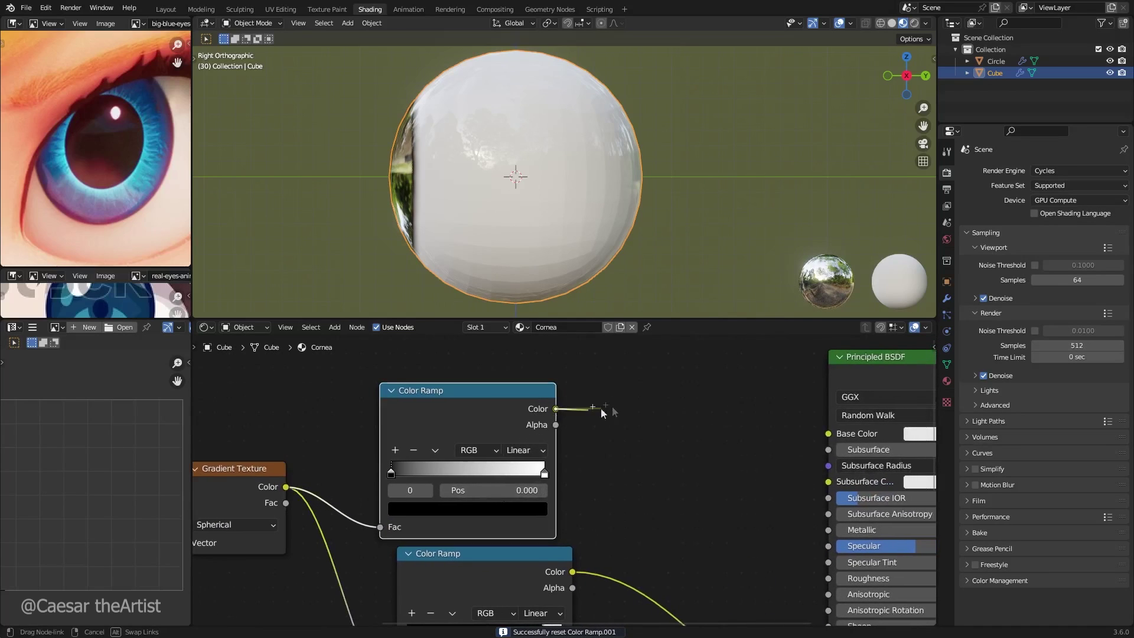
drag(834, 437, 831, 439)
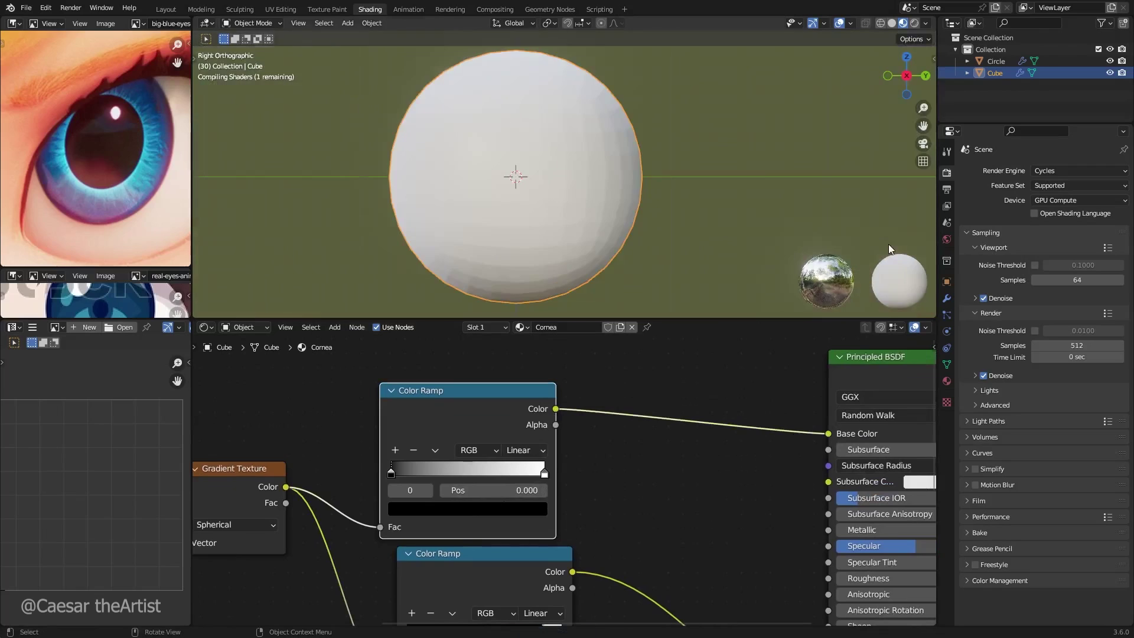
Step: Raise the new ramp's black stop to about 0.56 and color it dark red with hue 0.003, saturation 0.925 and value 0.080
drag(387, 474, 497, 473)
scroll(484, 520, up, 1)
click(488, 512)
drag(476, 390, 481, 380)
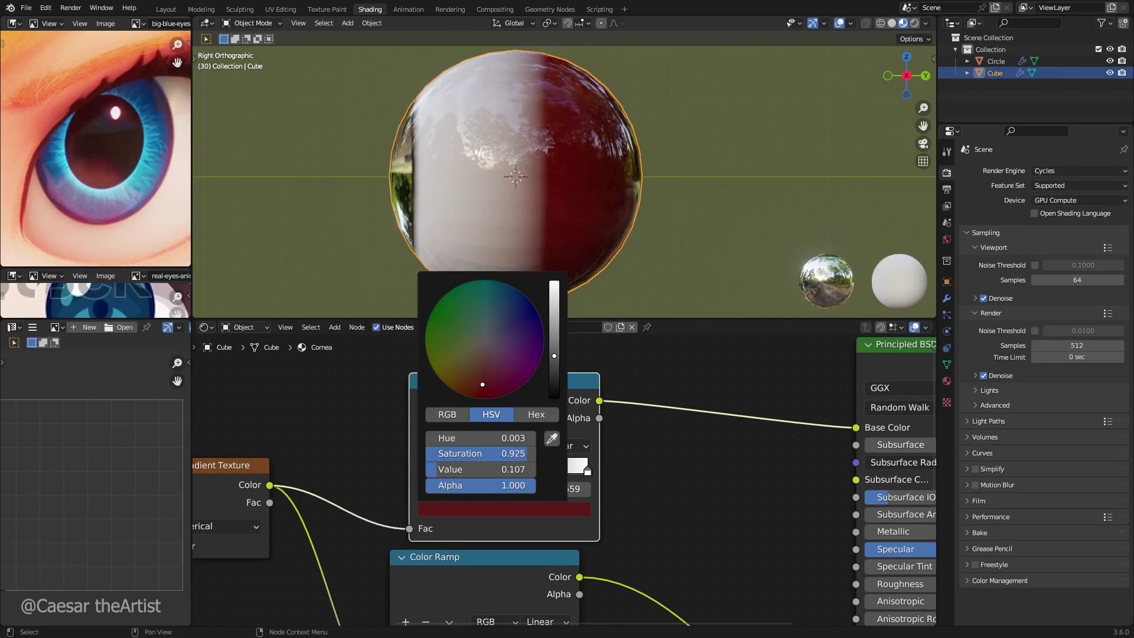
drag(471, 474, 466, 475)
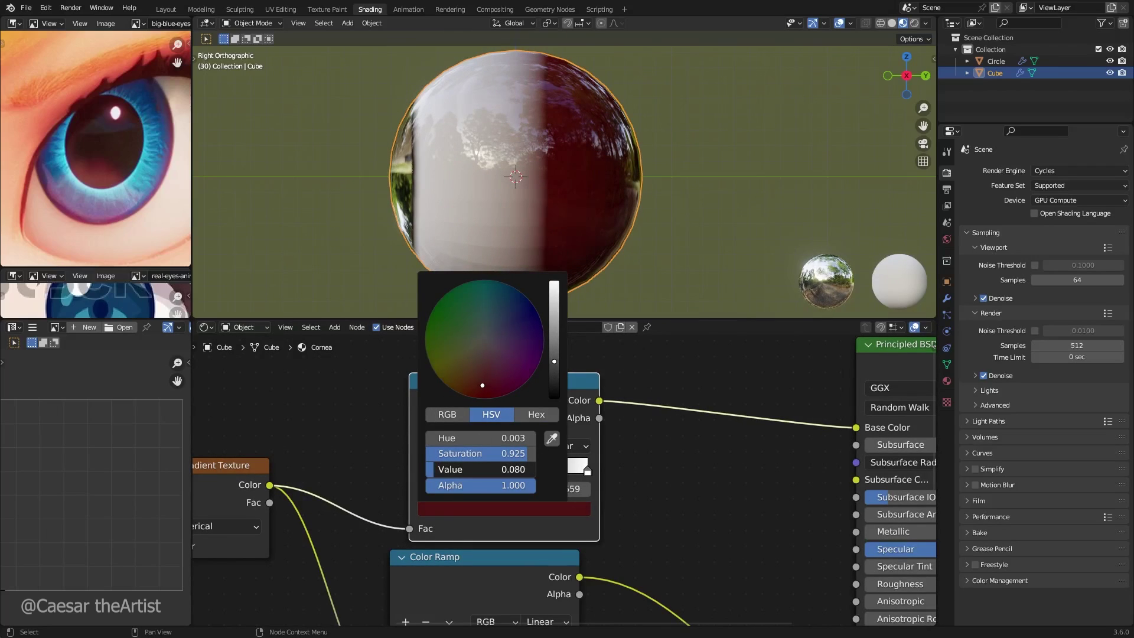
Step: Add a middle stop at 0.780 to the new ramp and color it tan with hue 0.099, saturation 0.652 and value 0.543
click(426, 446)
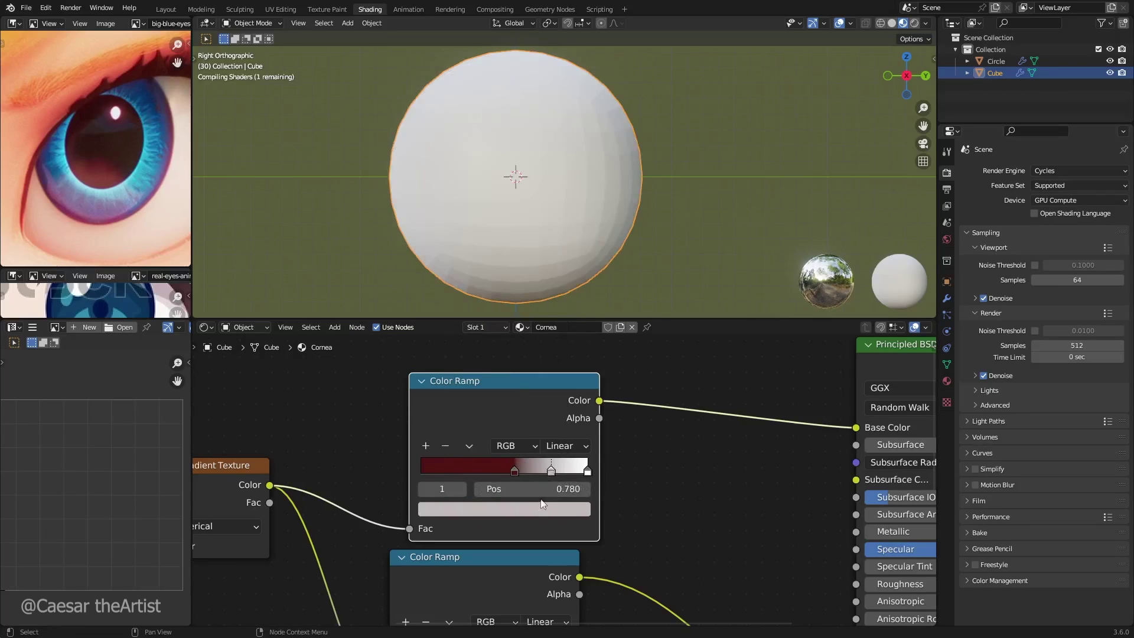
click(530, 509)
click(470, 357)
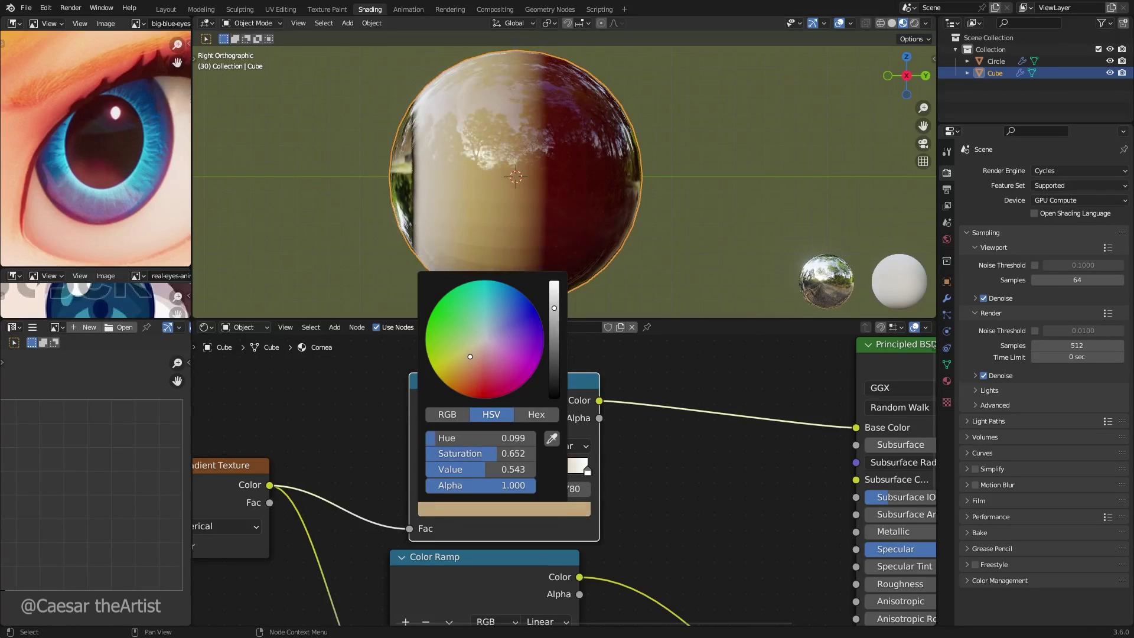
Step: Adjust the base color ramp by placing the white stop at 0.964 and the tan stop at 0.716, checking the eyeball's shading
middle_drag(541, 228, 572, 212)
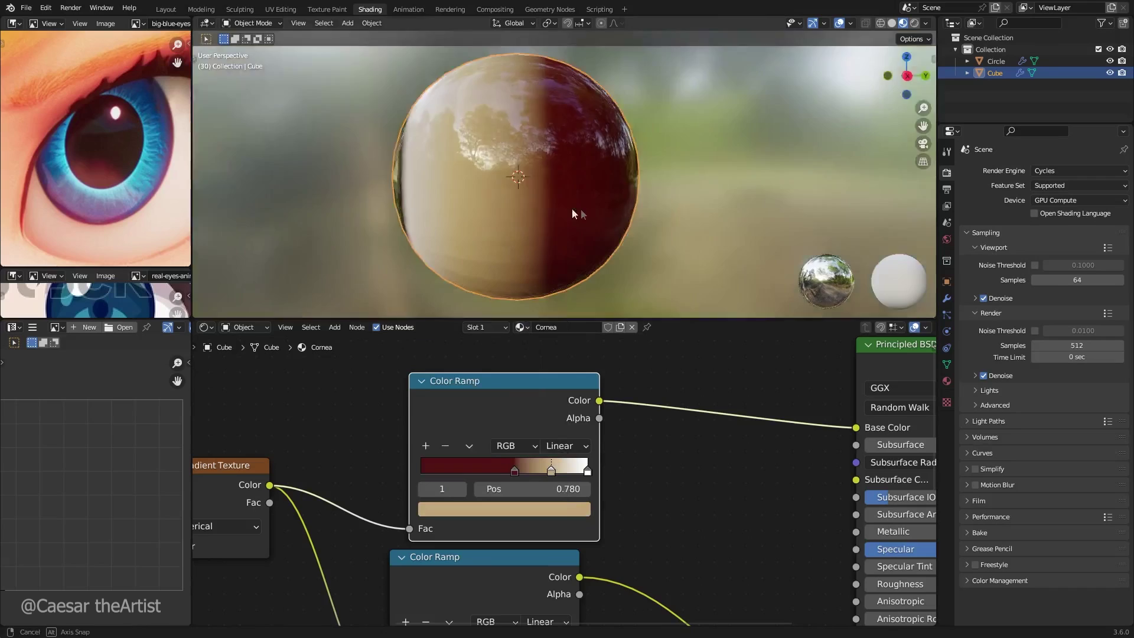
key(KP_1)
shift+middle_drag(488, 178, 437, 189)
scroll(556, 482, up, 3)
drag(550, 468, 545, 468)
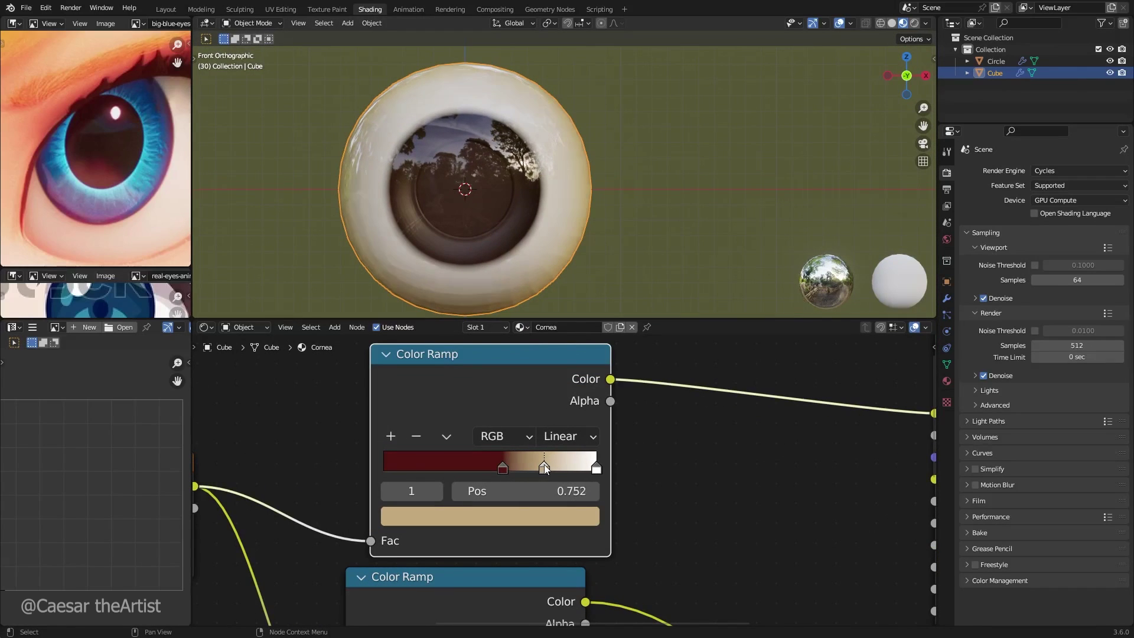
click(596, 468)
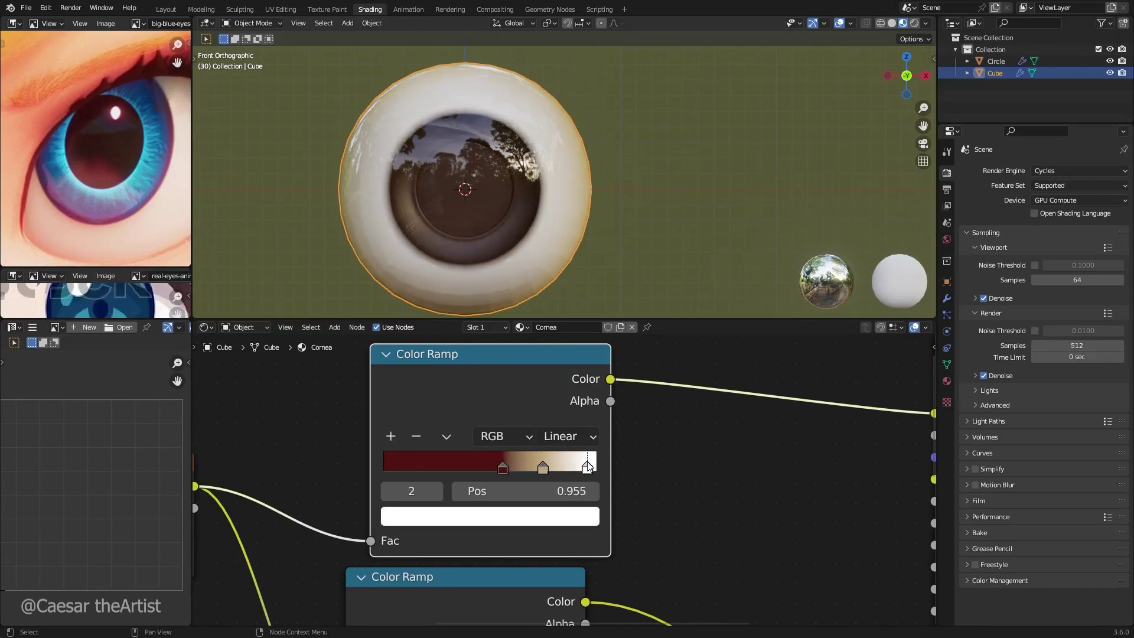
drag(588, 468, 589, 467)
middle_drag(626, 224, 532, 248)
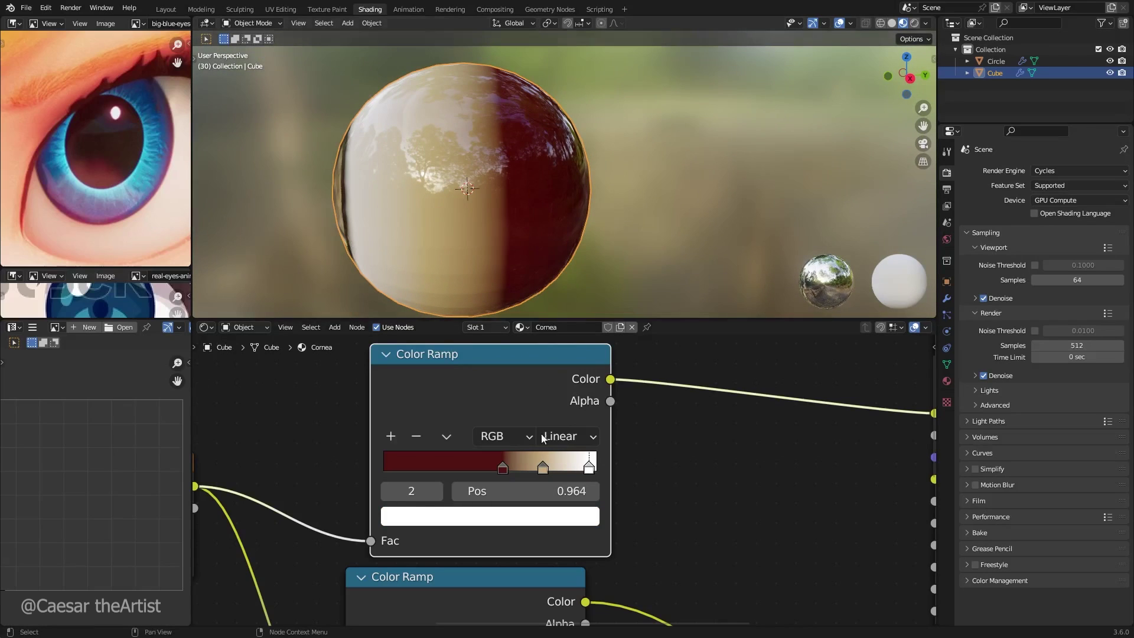
click(540, 468)
scroll(629, 450, down, 3)
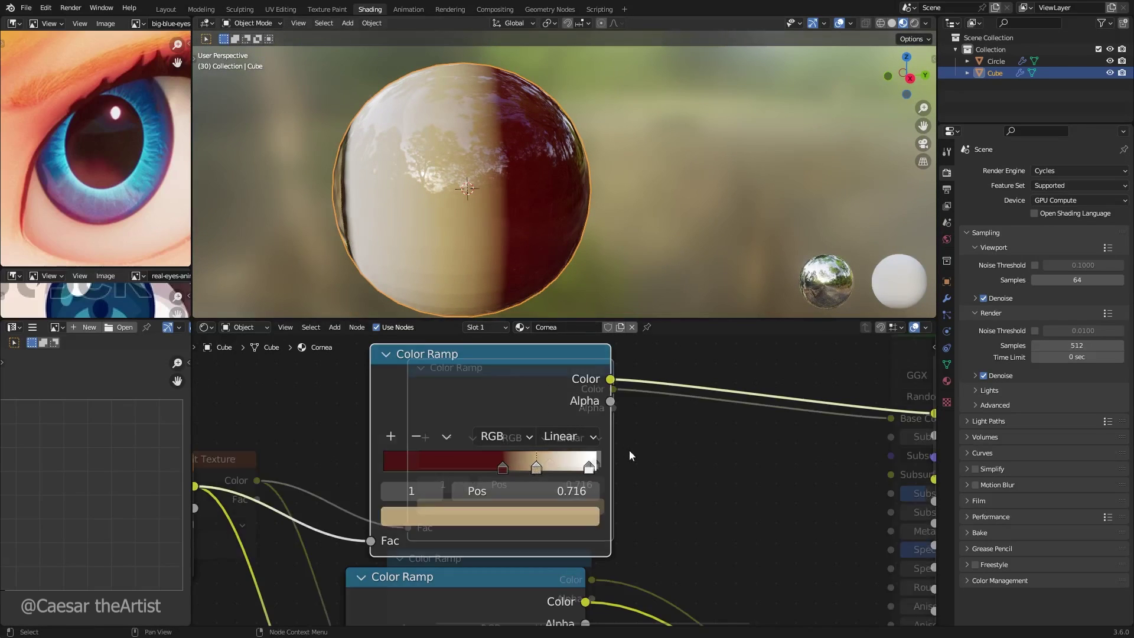
Step: Save the file and inspect the colored eyeball from the front and at an angle
key(KP_1)
key(ctrl+s)
middle_drag(550, 202, 524, 225)
key(grave)
click(478, 187)
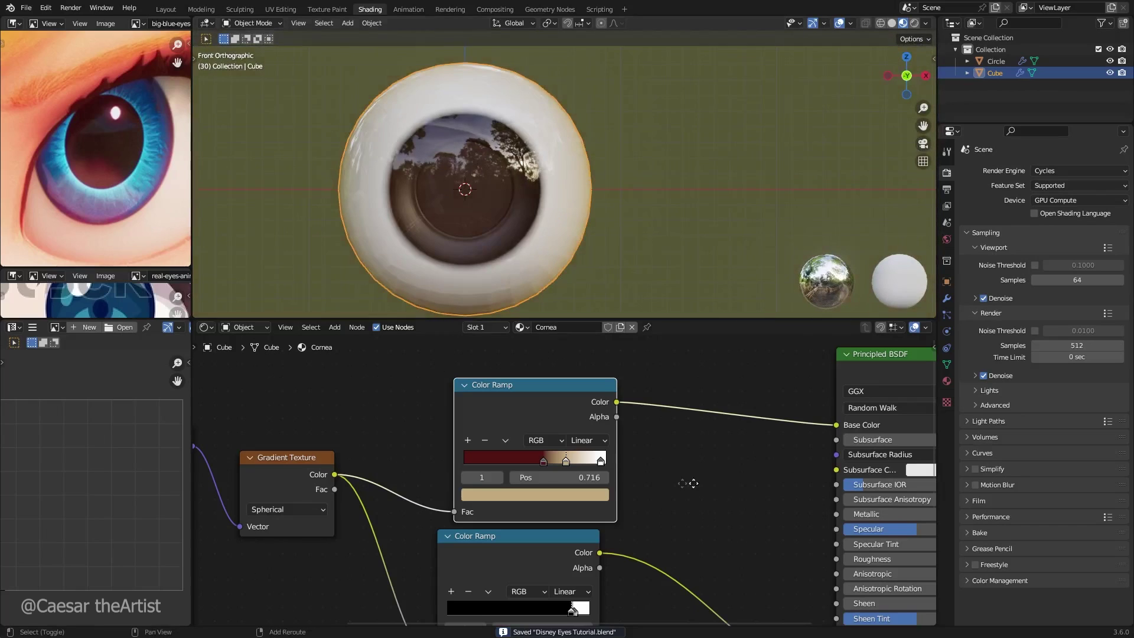
middle_drag(691, 484, 487, 484)
scroll(643, 442, up, 3)
middle_drag(549, 213, 599, 226)
key(grave)
click(502, 183)
scroll(722, 421, up, 4)
key(ctrl+s)
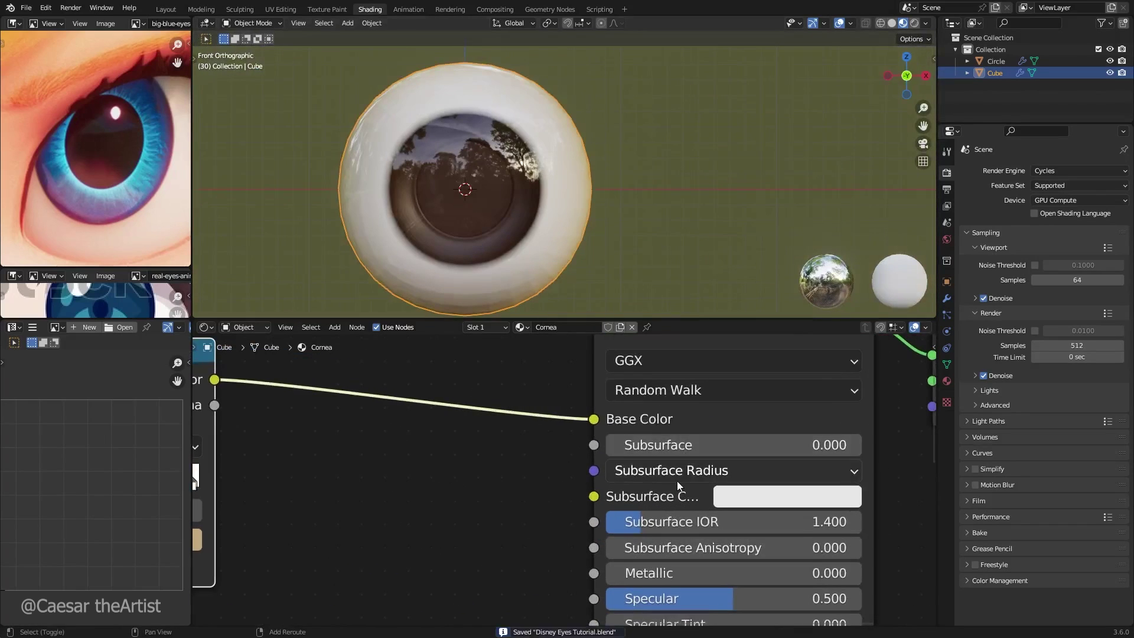
Step: Apply the eyeball object's scale before adjusting its subsurface scattering
scroll(677, 484, up, 1)
click(678, 440)
key(Escape)
key(ctrl+a)
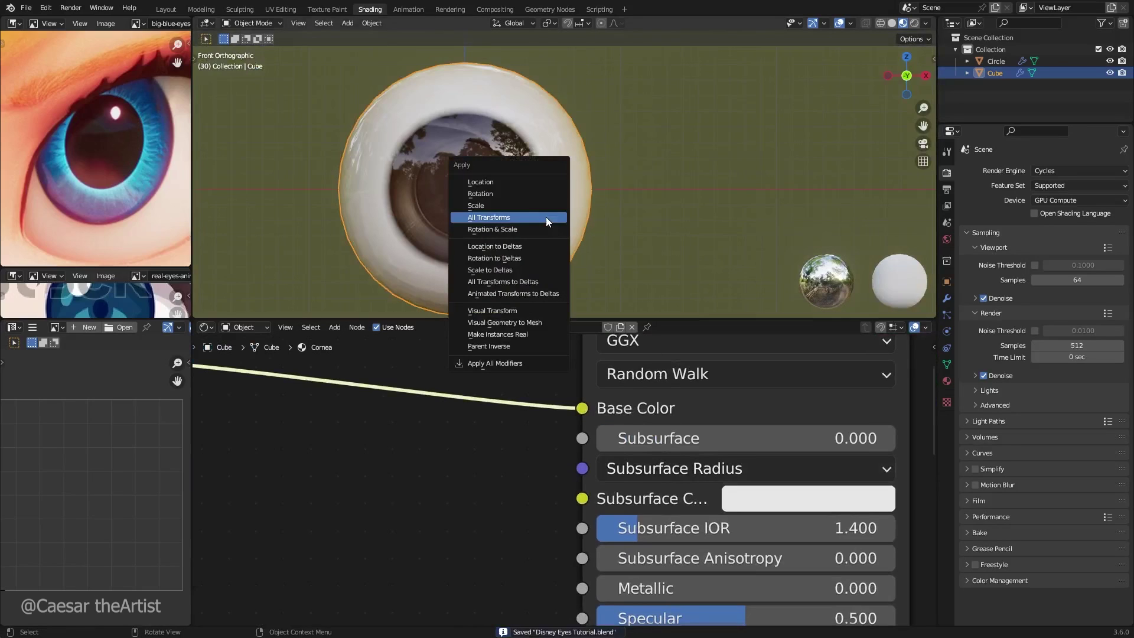
click(546, 196)
key(ctrl+a)
click(528, 228)
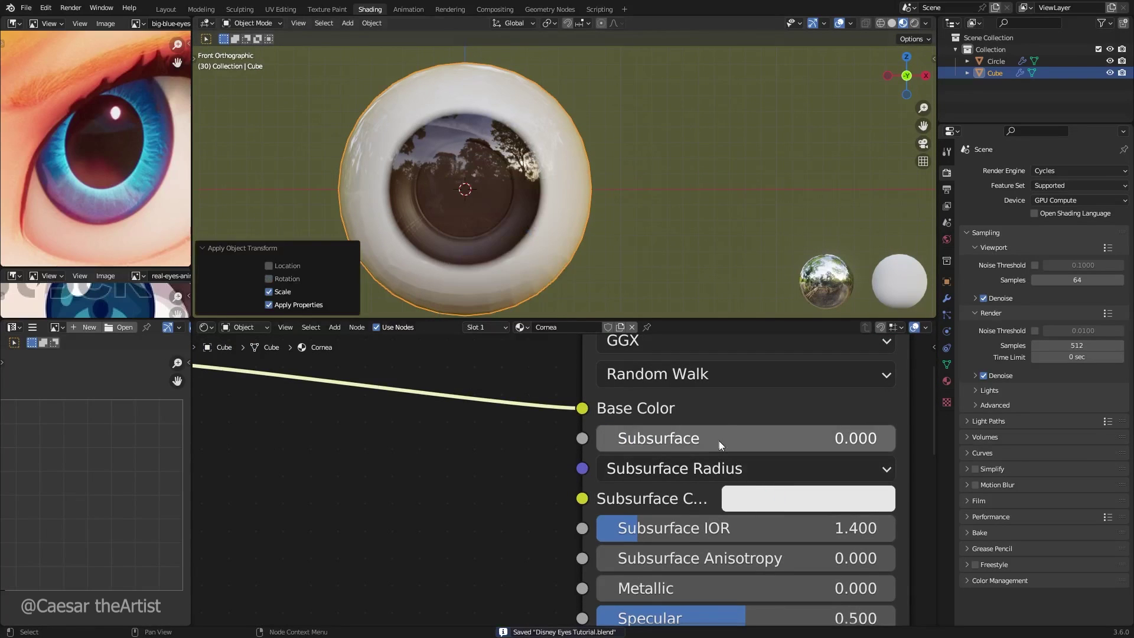
Step: Set the Cornea material's Subsurface to 0.013
shift+drag(719, 440, 724, 440)
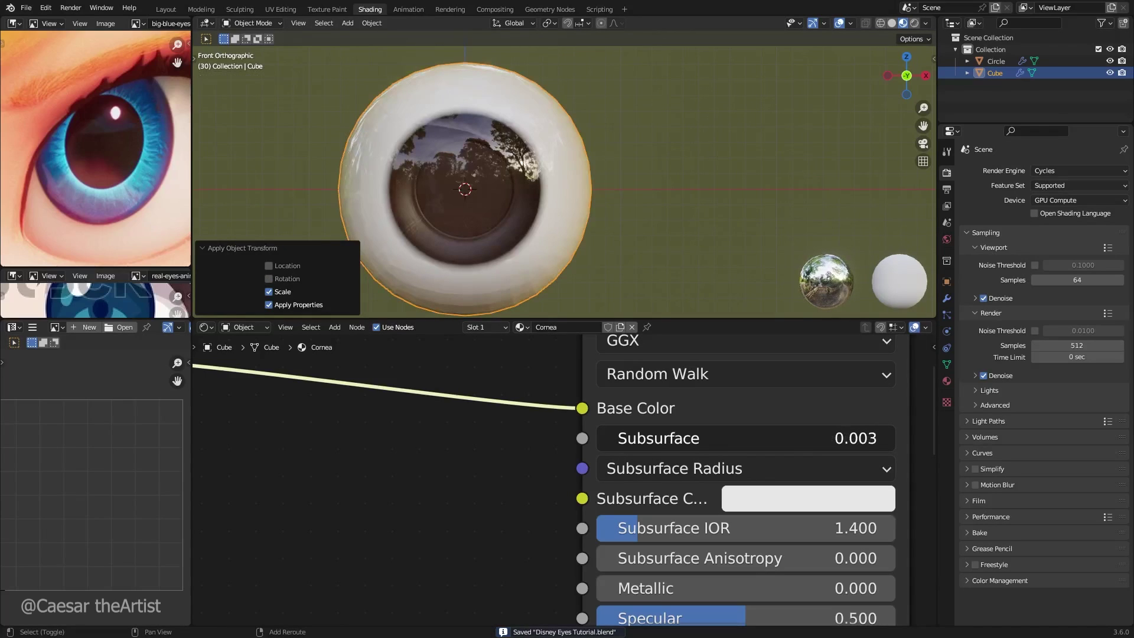
click(694, 442)
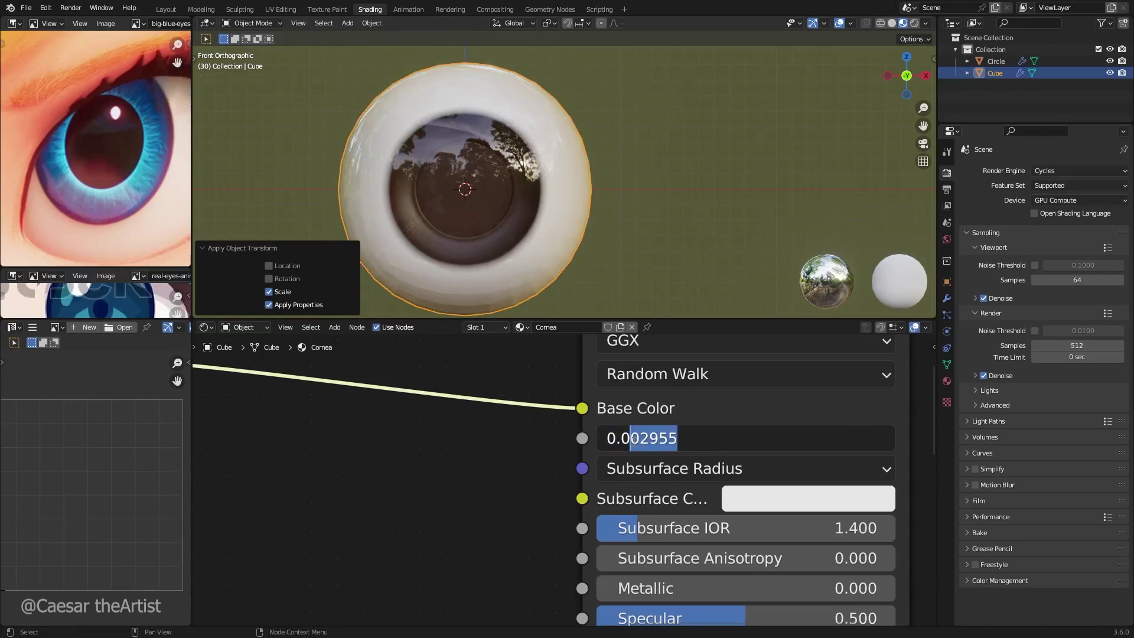
key(Return)
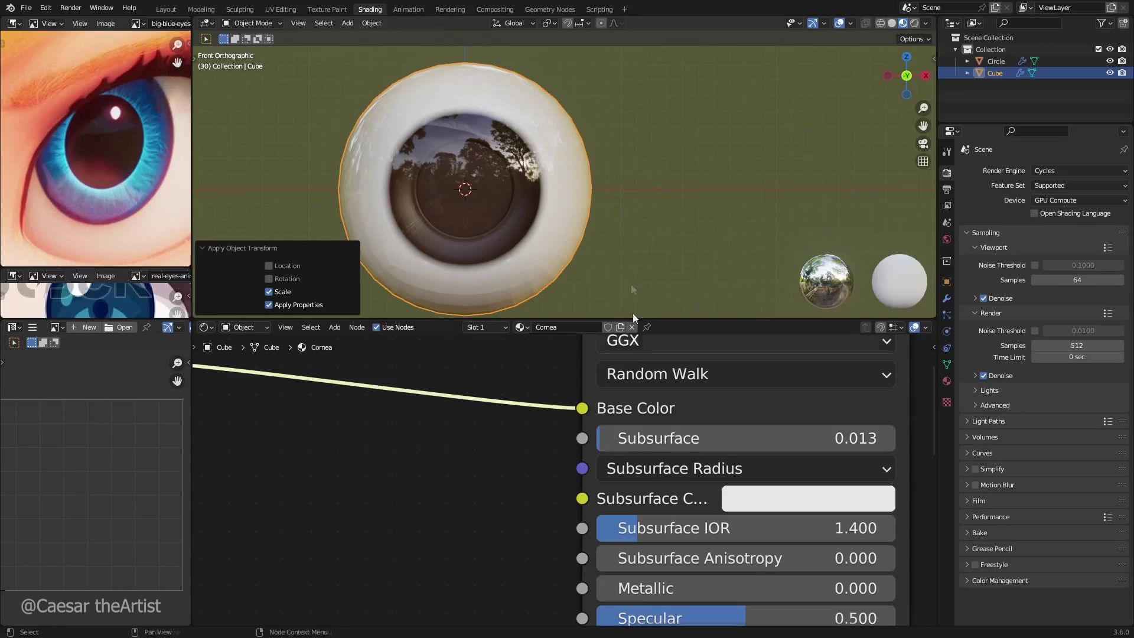
Step: Switch the viewport to rendered shading and compare the eyeball with Scene World lighting turned off and back on
middle_drag(633, 313, 748, 111)
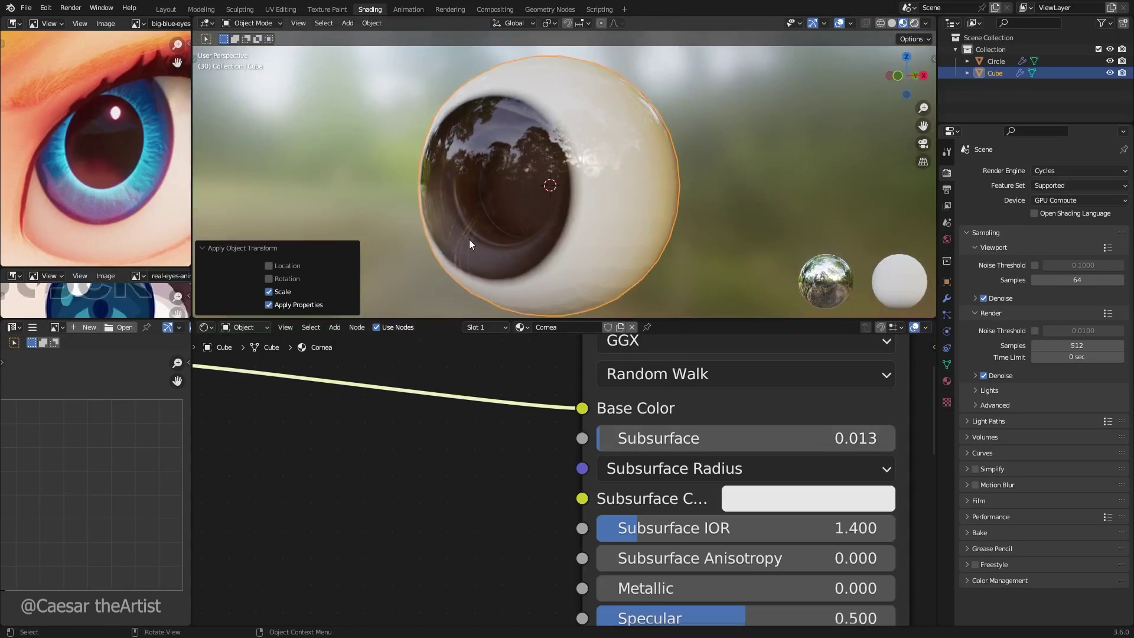
key(z)
middle_drag(600, 201, 583, 201)
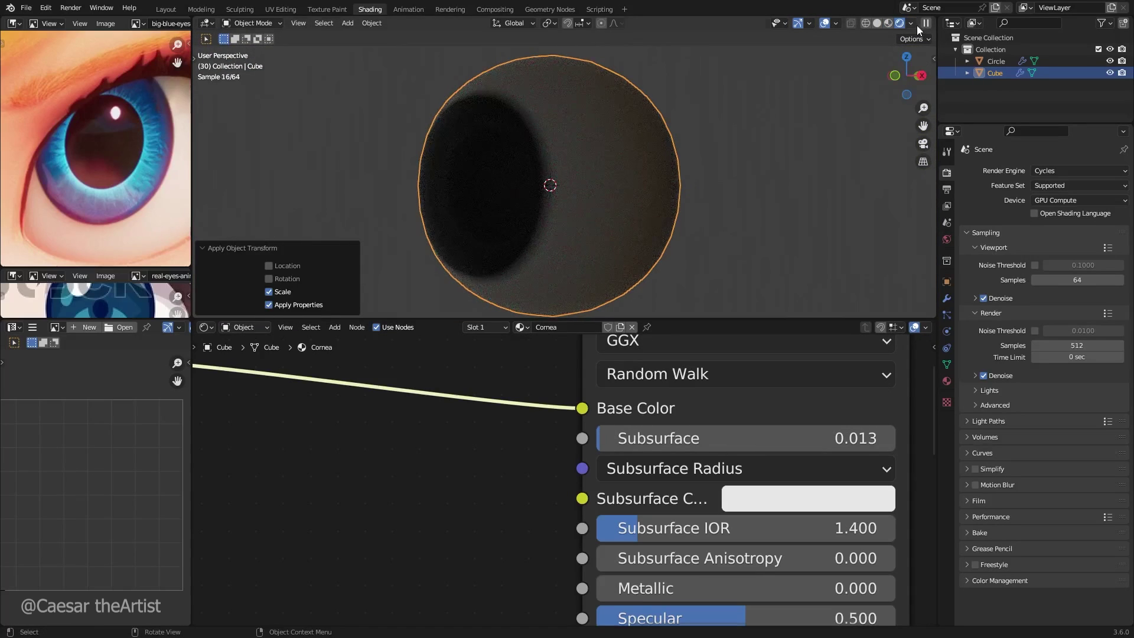
click(915, 23)
click(875, 97)
middle_drag(511, 142, 446, 143)
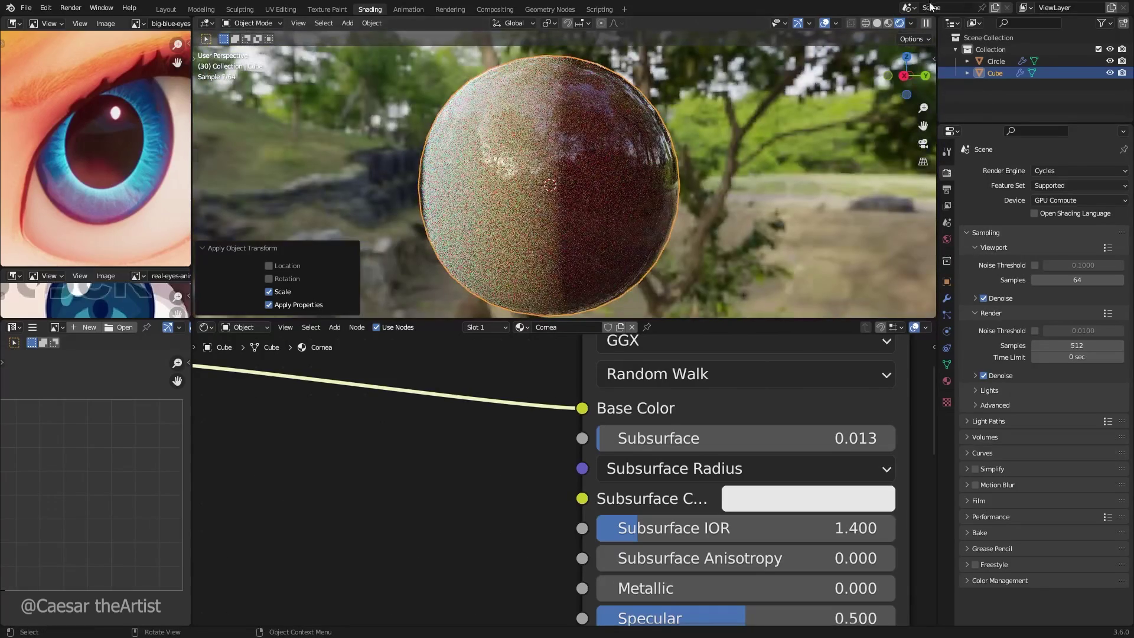
click(914, 24)
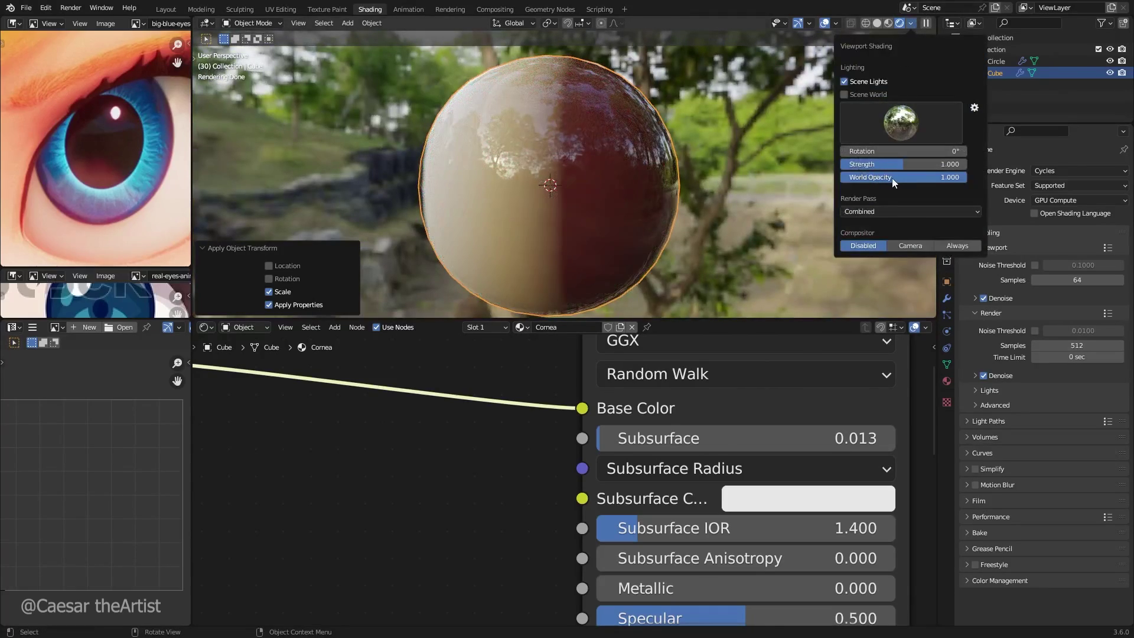
click(845, 95)
middle_drag(578, 186, 642, 186)
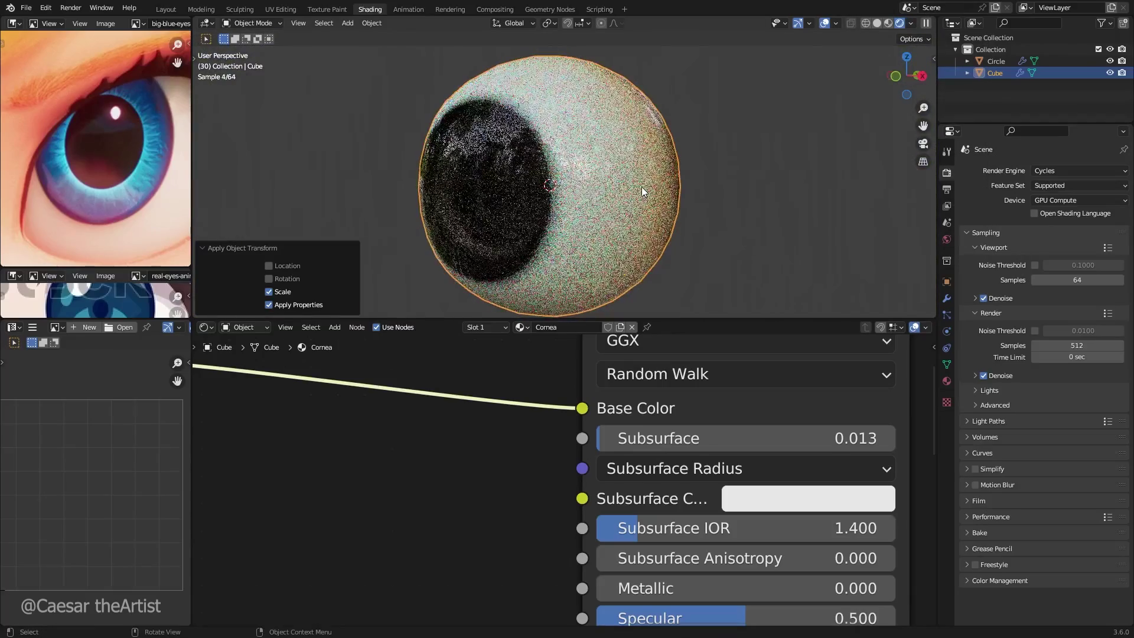
Step: Try Subsurface values of 0.108 and 0.172 on the Cornea material while checking the rendered eyeball
drag(678, 444, 762, 444)
middle_drag(672, 185, 580, 192)
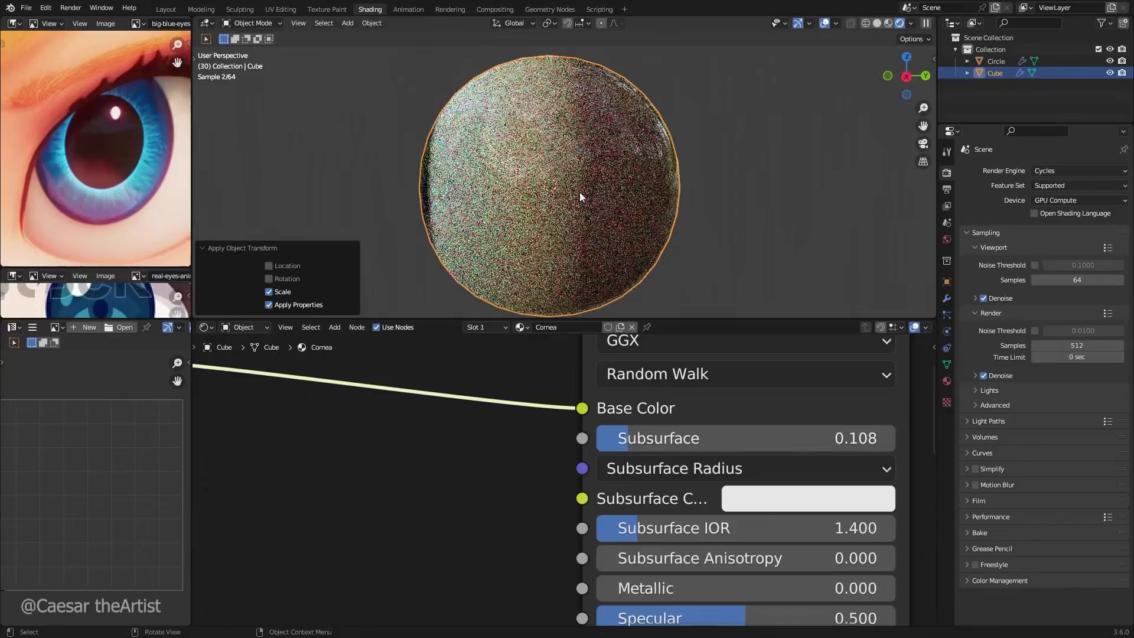
drag(702, 438, 763, 439)
scroll(577, 234, down, 3)
middle_drag(576, 233, 661, 232)
scroll(629, 249, up, 3)
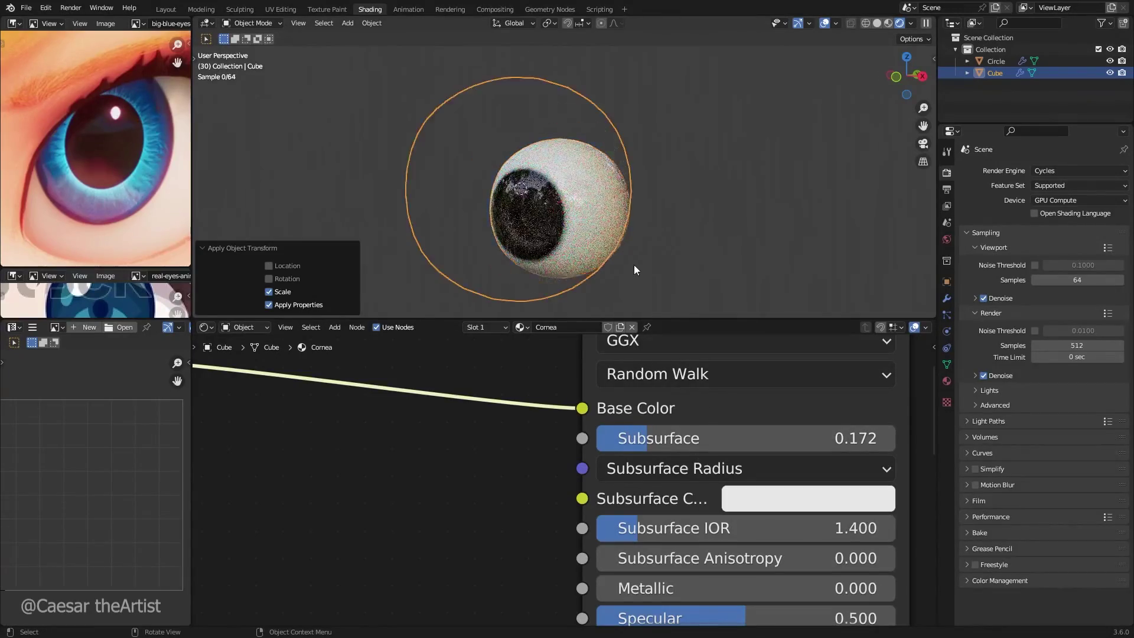
Step: Set the Cornea material's Subsurface to 0 and view the rendered eyeball from the front
drag(703, 439, 644, 438)
key(KP_1)
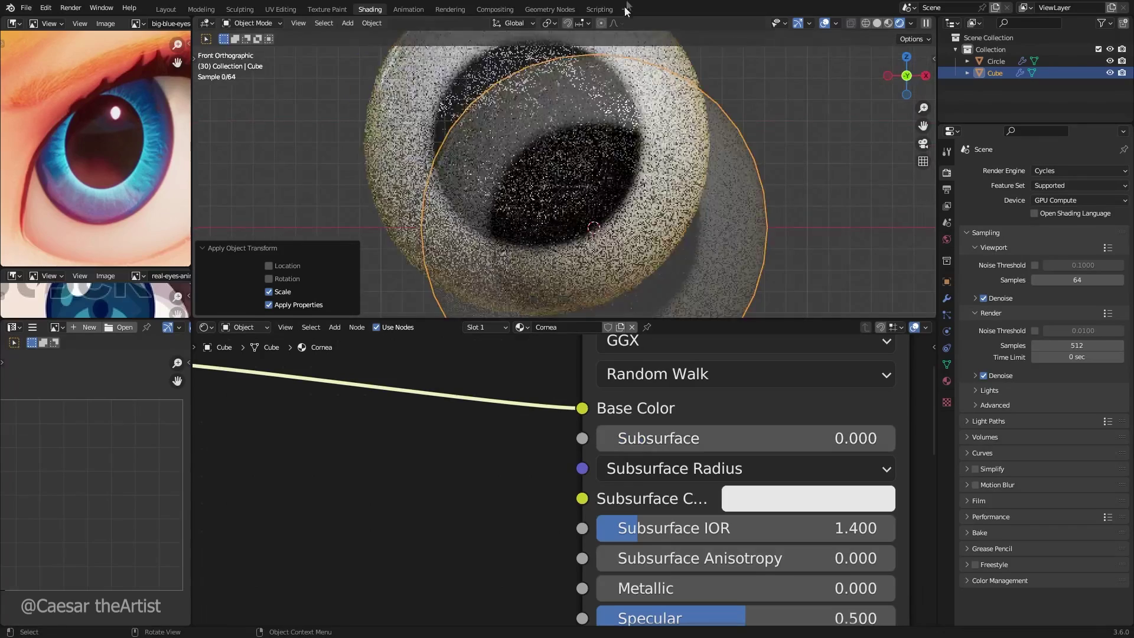
Step: Save the file and view the whole eyeball from the front in material preview shading
key(ctrl+s)
click(888, 24)
mouse_move(659, 213)
middle_down()
mouse_move(670, 143)
mouse_move(696, 159)
mouse_move(530, 170)
middle_up()
alt+middle_drag(707, 169, 636, 157)
scroll(61, 177, down, 2)
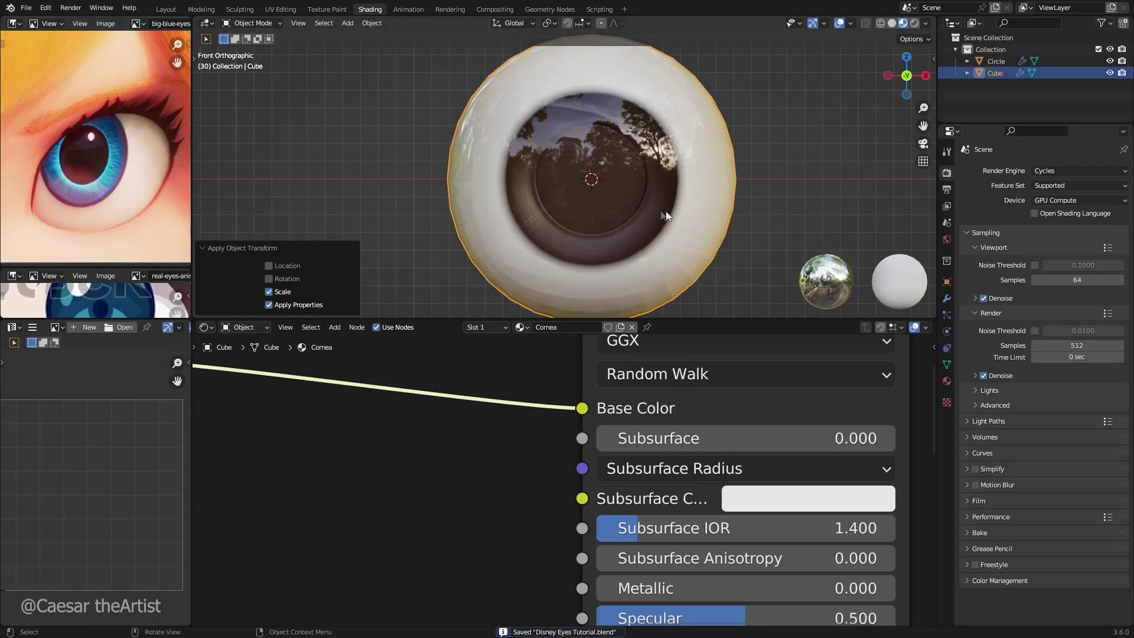
shift+middle_drag(648, 206, 654, 194)
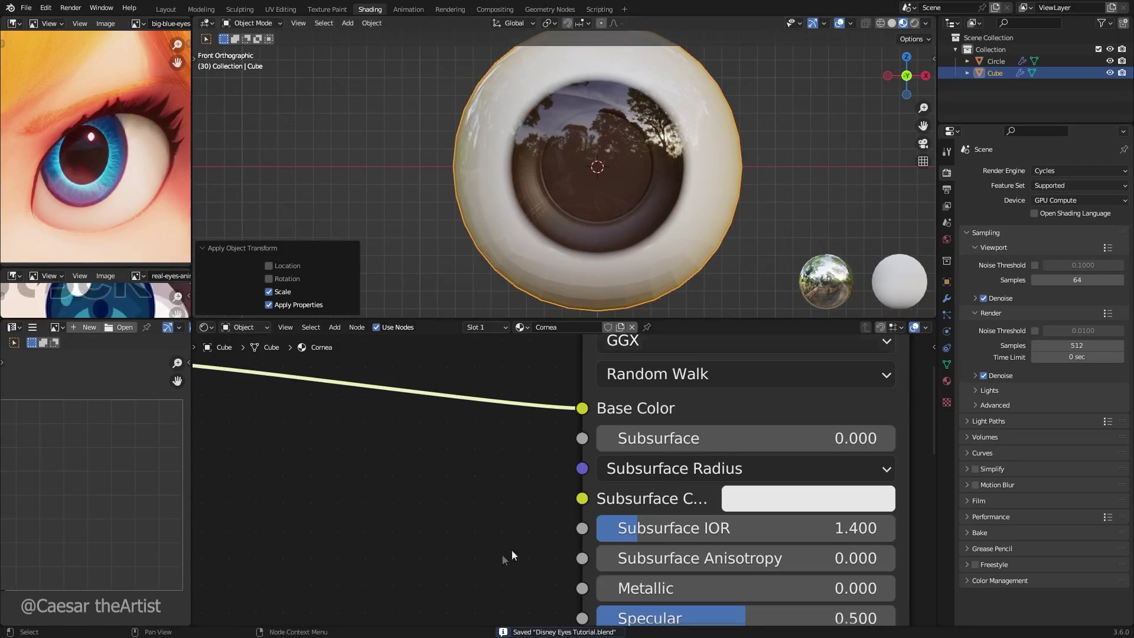
Step: Set the white stop of the Cornea's base-color Color Ramp to position 0.850 and save the file
scroll(512, 549, down, 5)
middle_drag(477, 498, 845, 506)
scroll(553, 505, up, 4)
middle_drag(749, 124, 650, 137)
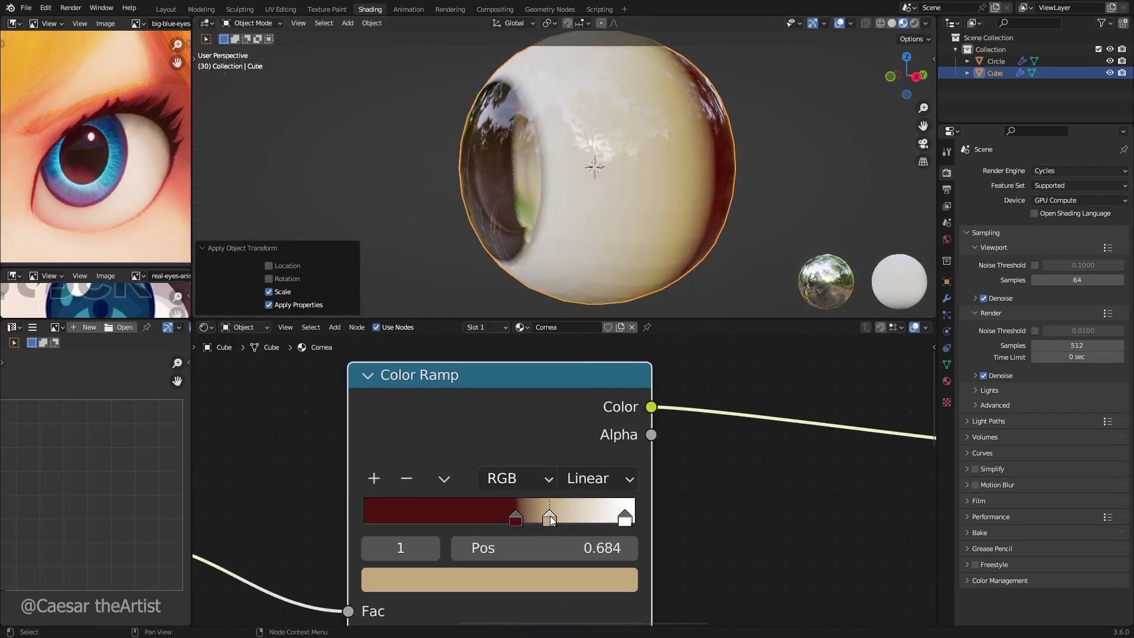
drag(627, 522, 613, 521)
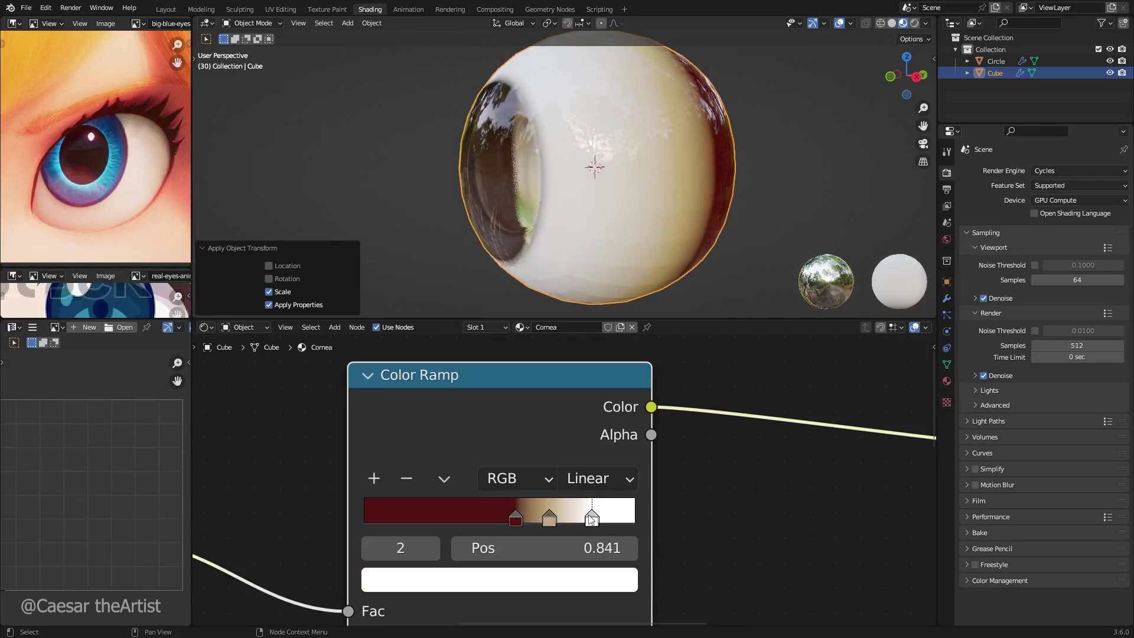
scroll(697, 298, down, 4)
key(KP_1)
scroll(713, 254, up, 5)
key(ctrl+s)
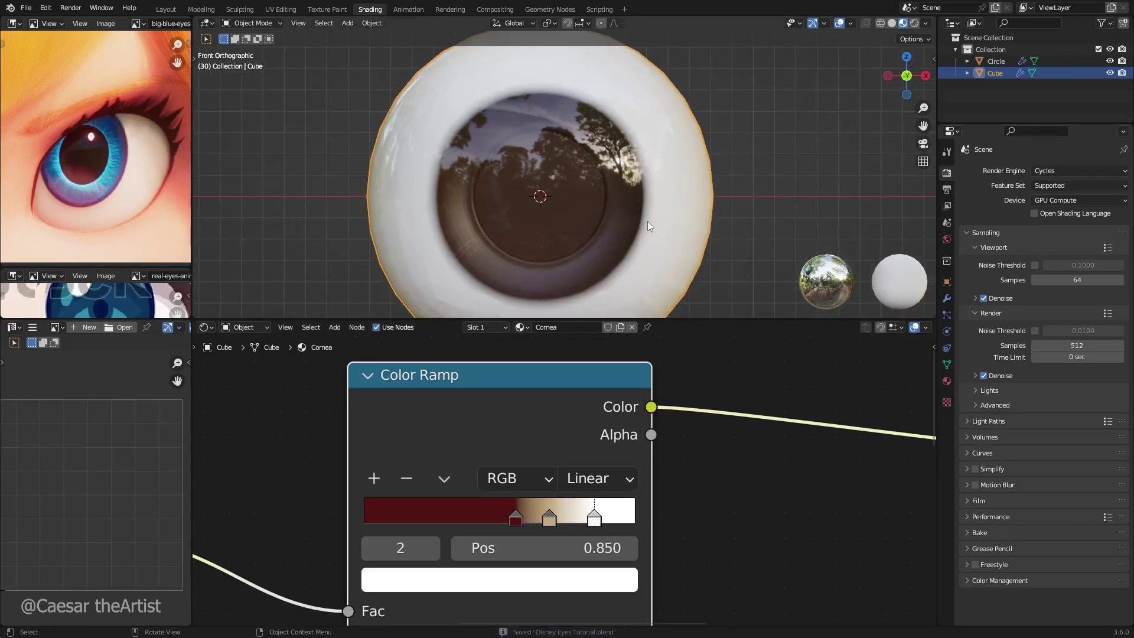
Step: Shift the red stop of the base-color ramp slightly toward white, set the tan stop to position 0.720, and save
shift+middle_drag(648, 221, 719, 299)
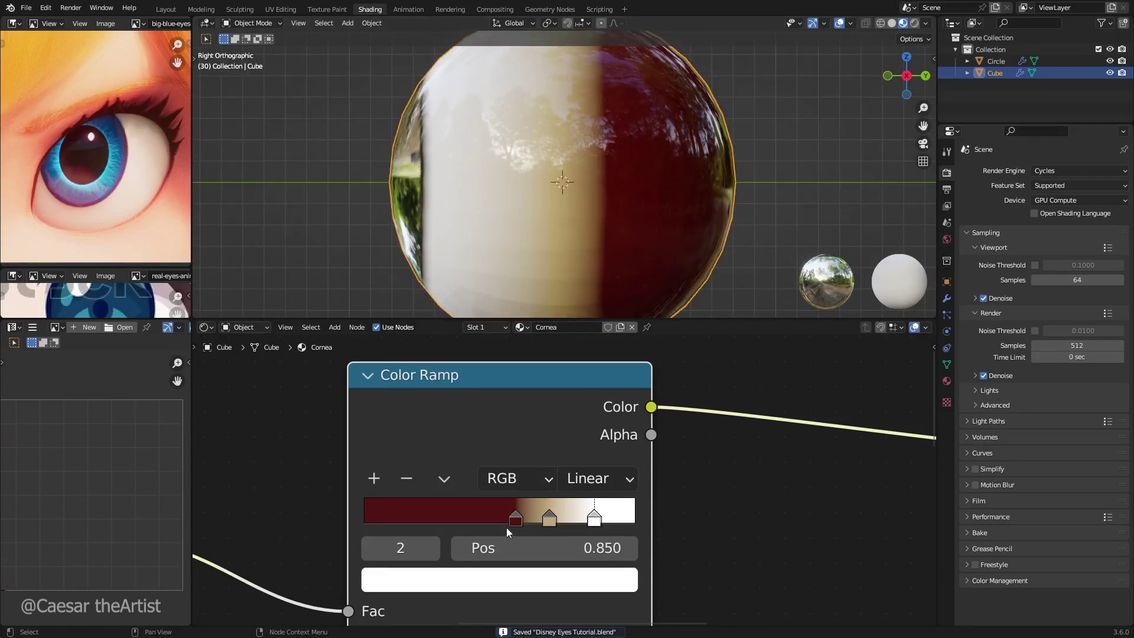
drag(514, 521, 558, 522)
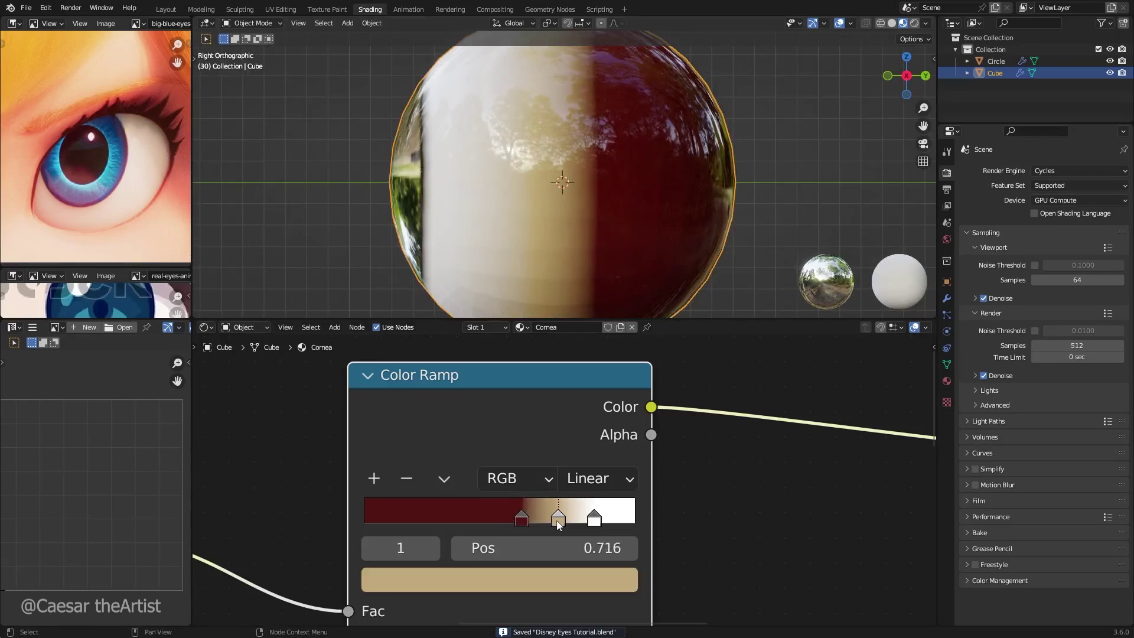
middle_drag(598, 237, 634, 218)
key(KP_1)
scroll(595, 177, up, 3)
key(ctrl+s)
Step: Tidy the Cornea node layout by placing the two Color Ramp nodes closer together
middle_drag(594, 177, 628, 196)
key(KP_1)
key(alt+a)
key(grave)
click(573, 133)
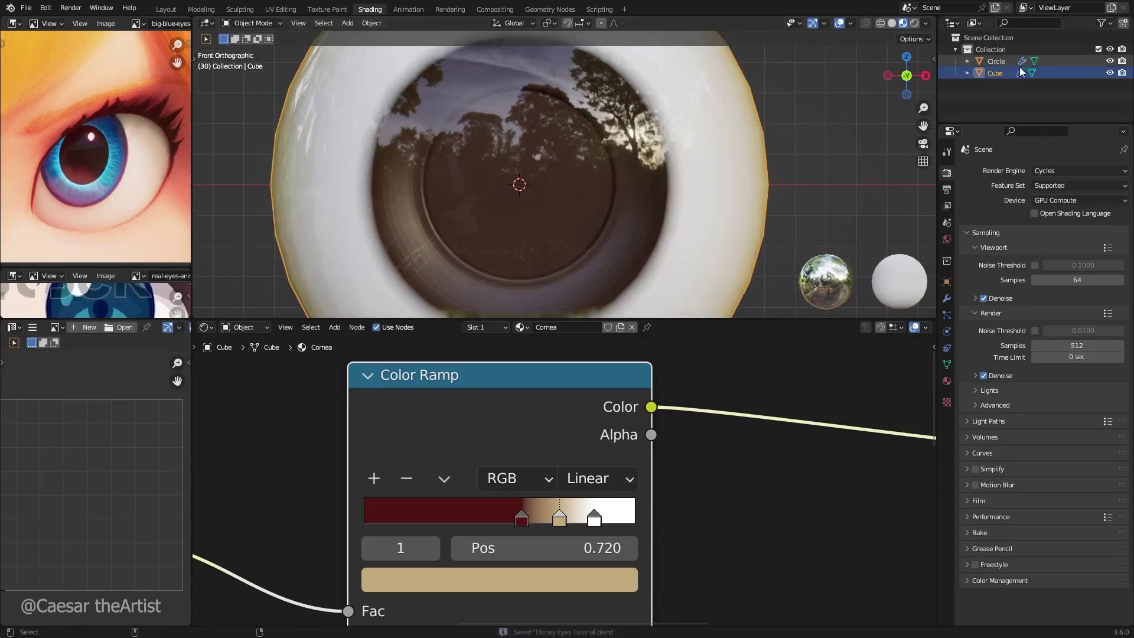
scroll(477, 470, down, 5)
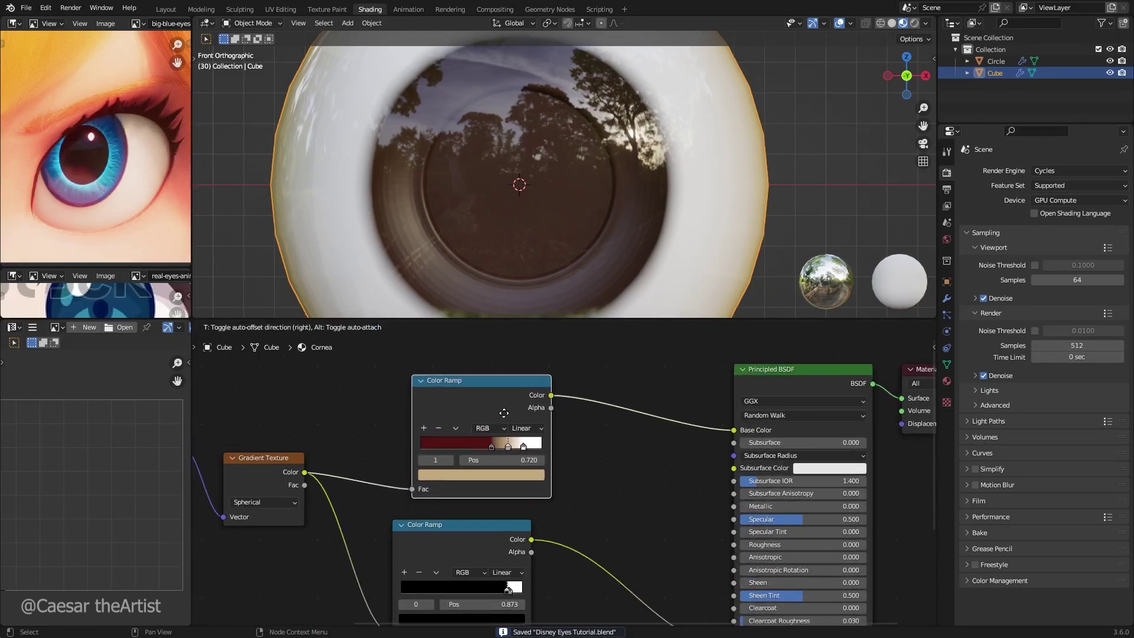
drag(480, 552, 487, 528)
middle_drag(576, 145, 625, 165)
key(grave)
click(556, 126)
scroll(530, 112, up, 4)
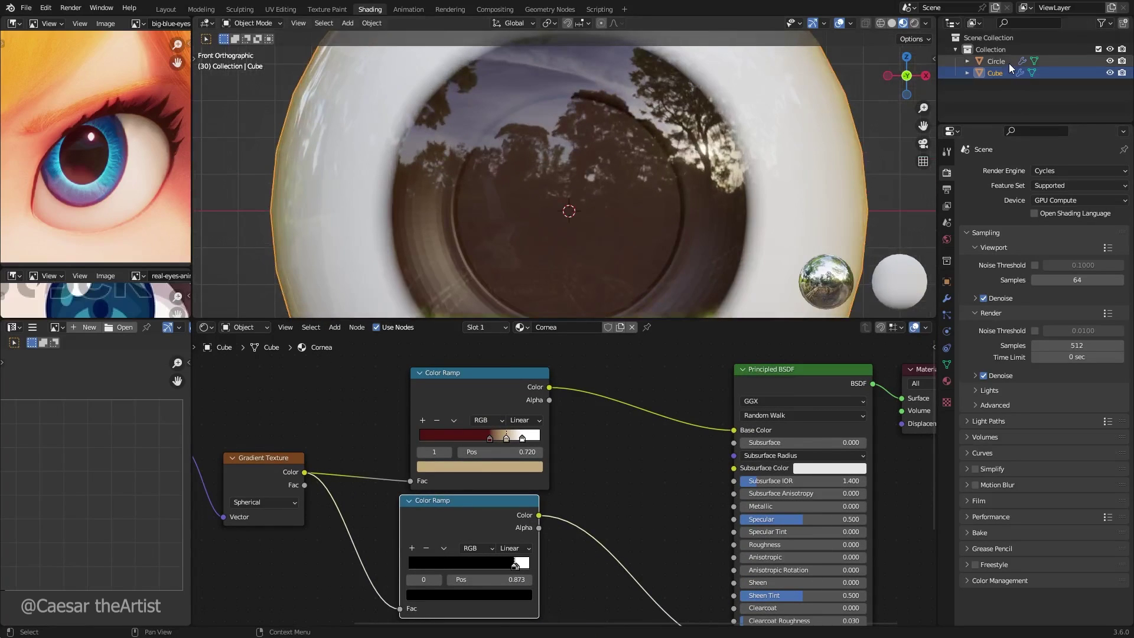
Step: Select the Circle iris object to show its Iris material nodes, save the file, and enlarge the blue eye reference
click(1008, 63)
scroll(592, 449, down, 2)
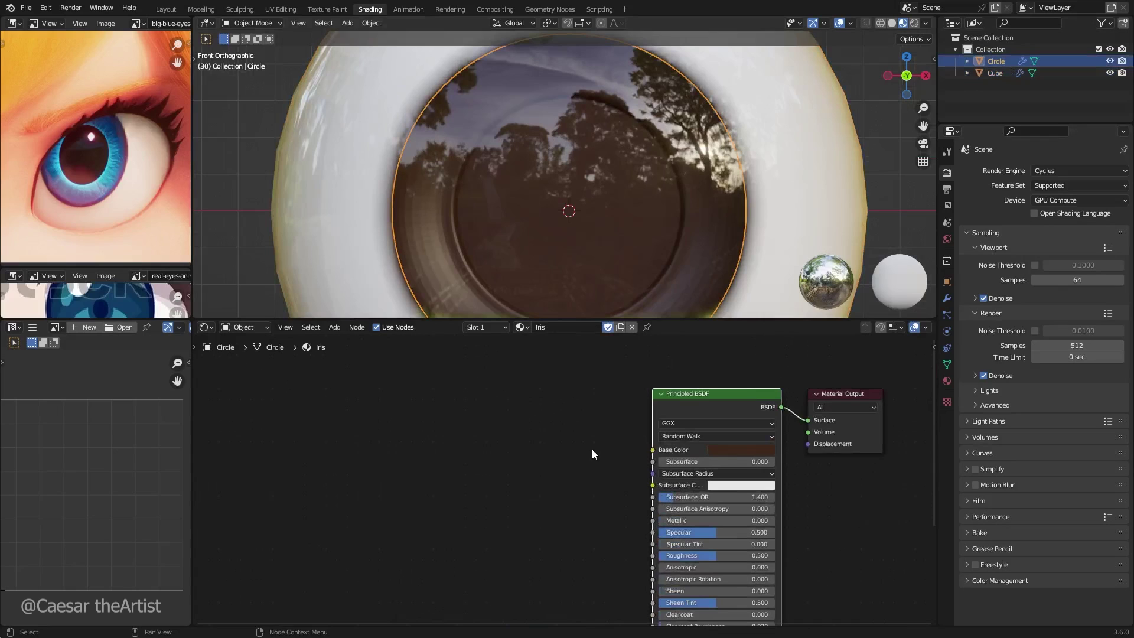
scroll(591, 233, up, 2)
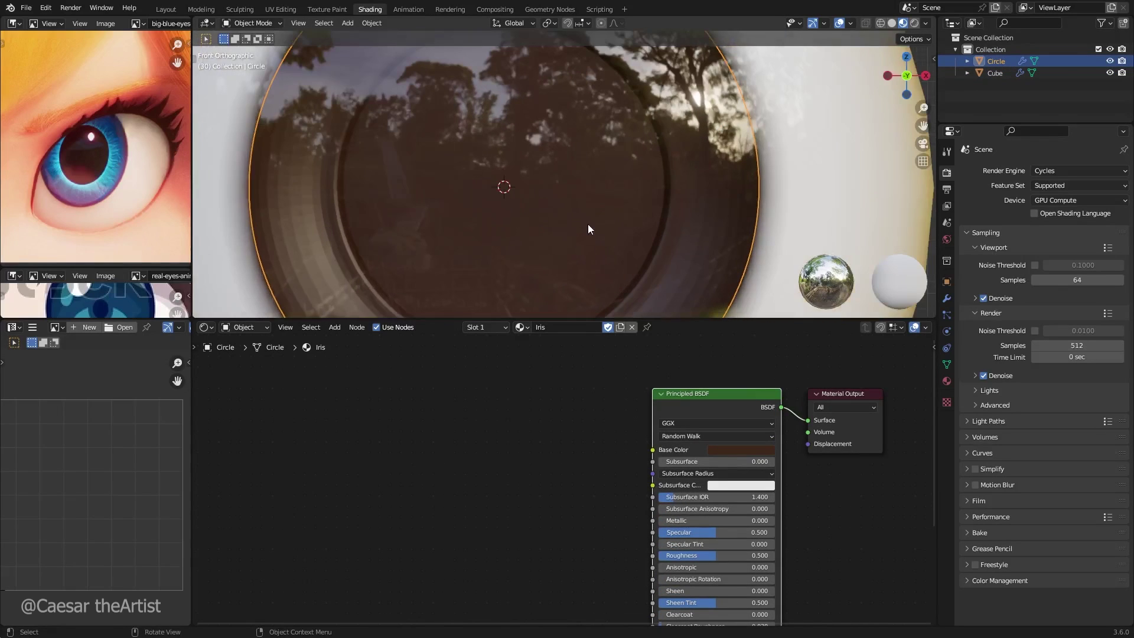
key(ctrl+s)
scroll(23, 174, up, 1)
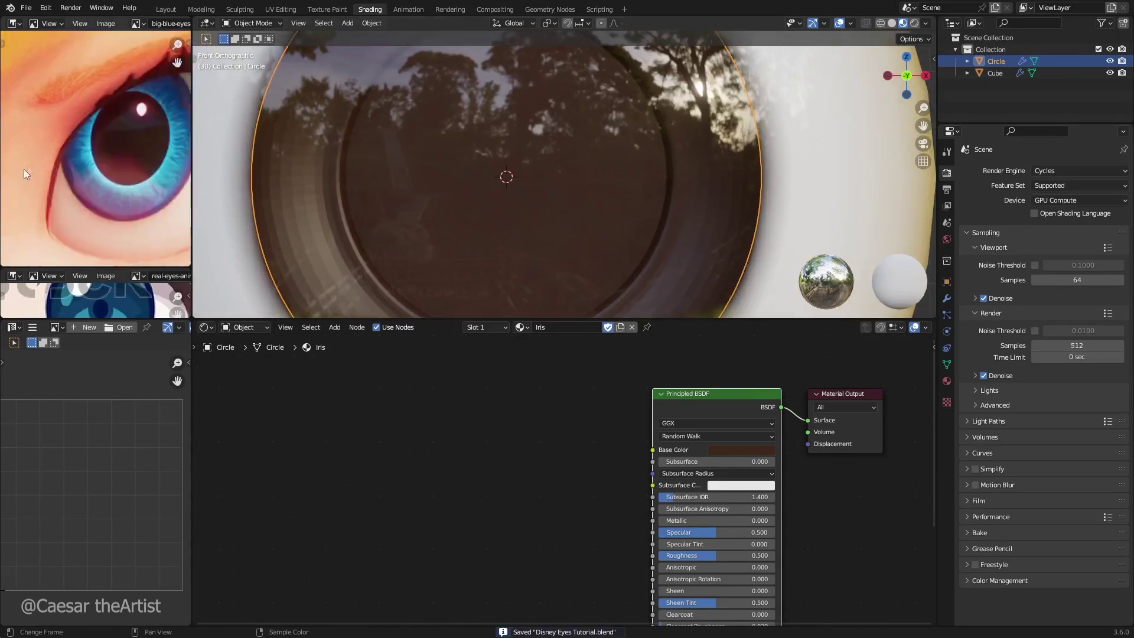
Step: Enter edit mode on the iris with X-ray and solid shading, and select the face rings around the pupil opening
key(Tab)
middle_drag(650, 204, 581, 154)
scroll(650, 205, down, 3)
key(alt+z)
key(3)
alt+click(648, 215)
scroll(648, 207, up, 1)
middle_drag(666, 223, 820, 48)
scroll(600, 187, down, 3)
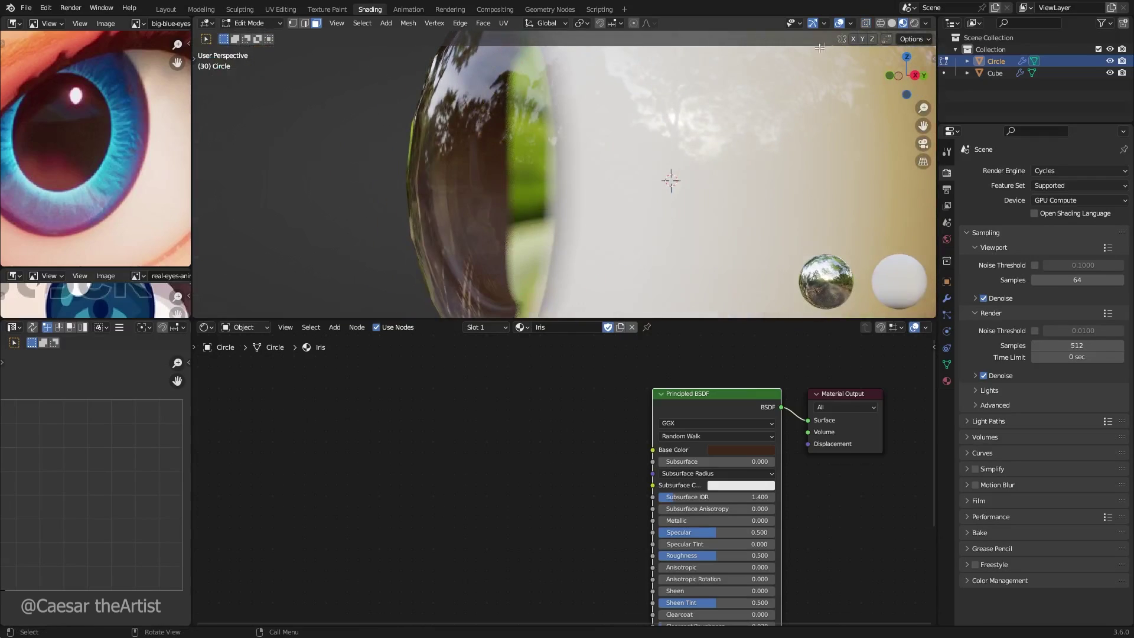
click(885, 27)
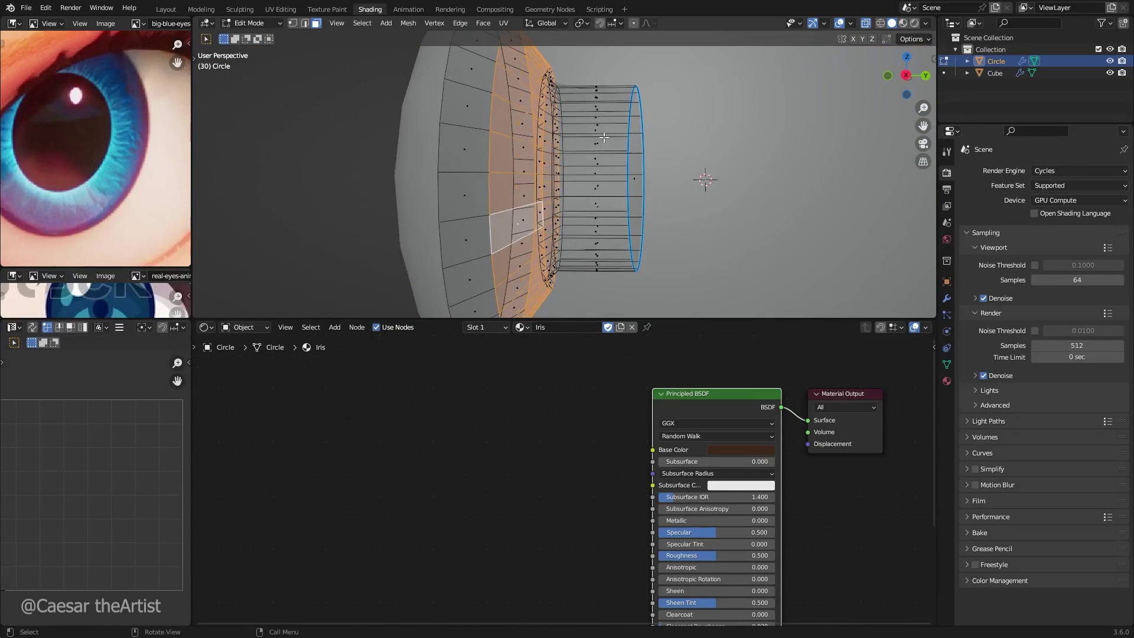
middle_drag(602, 138, 690, 222)
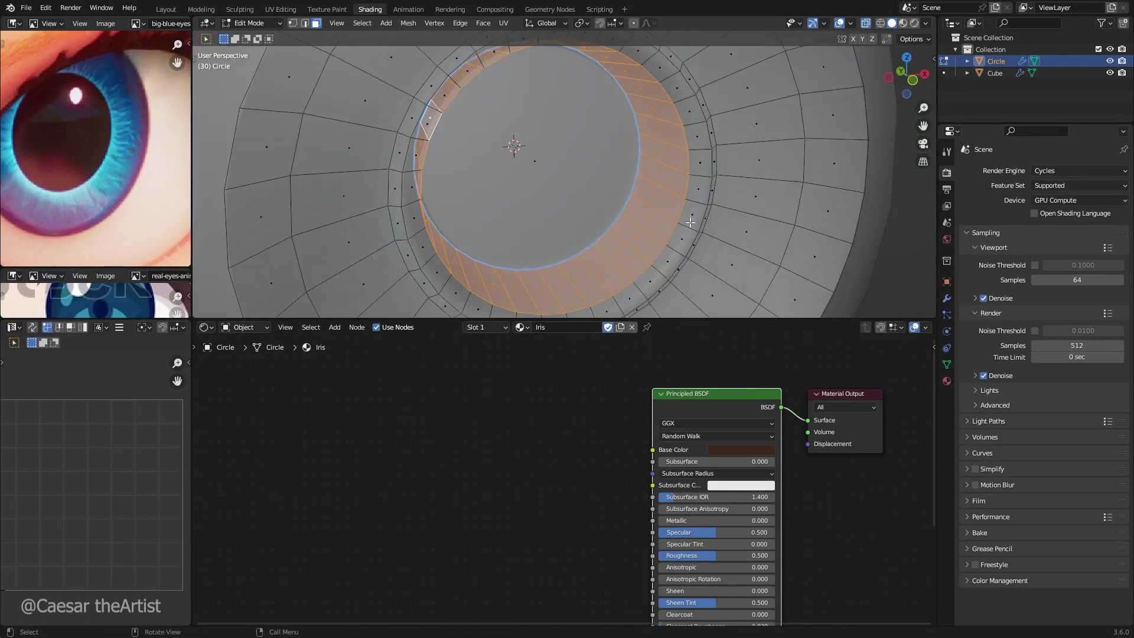
middle_drag(696, 184, 716, 162)
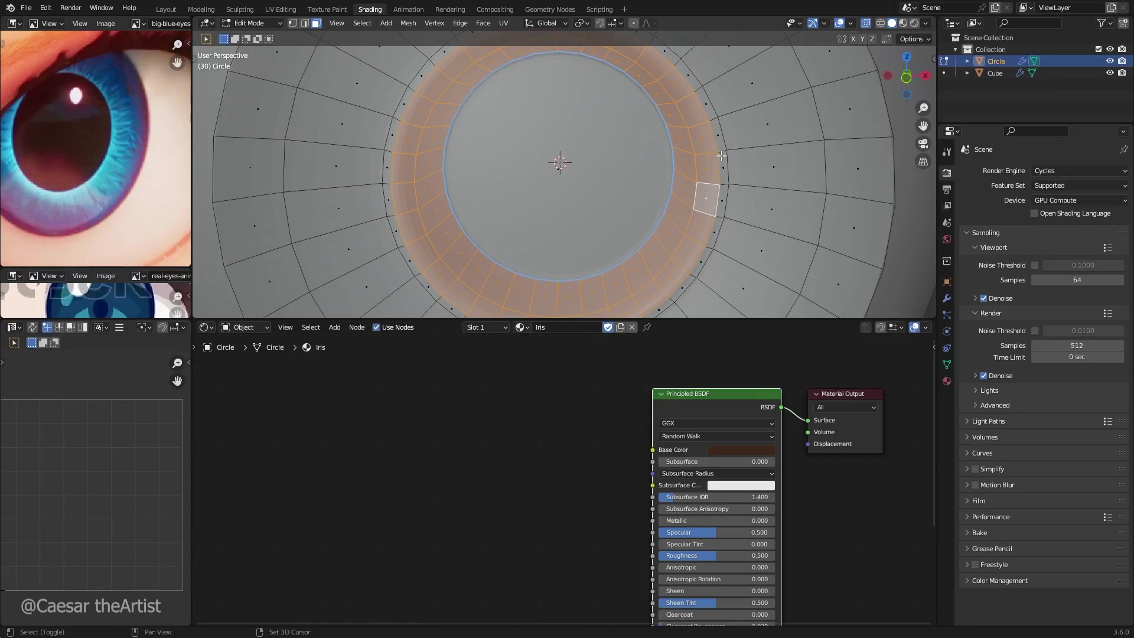
Step: Try to add the thin outer face loop bordering the pupil ring to the selection
shift+double_click(721, 156)
key(ctrl+z)
shift+double_click(722, 149)
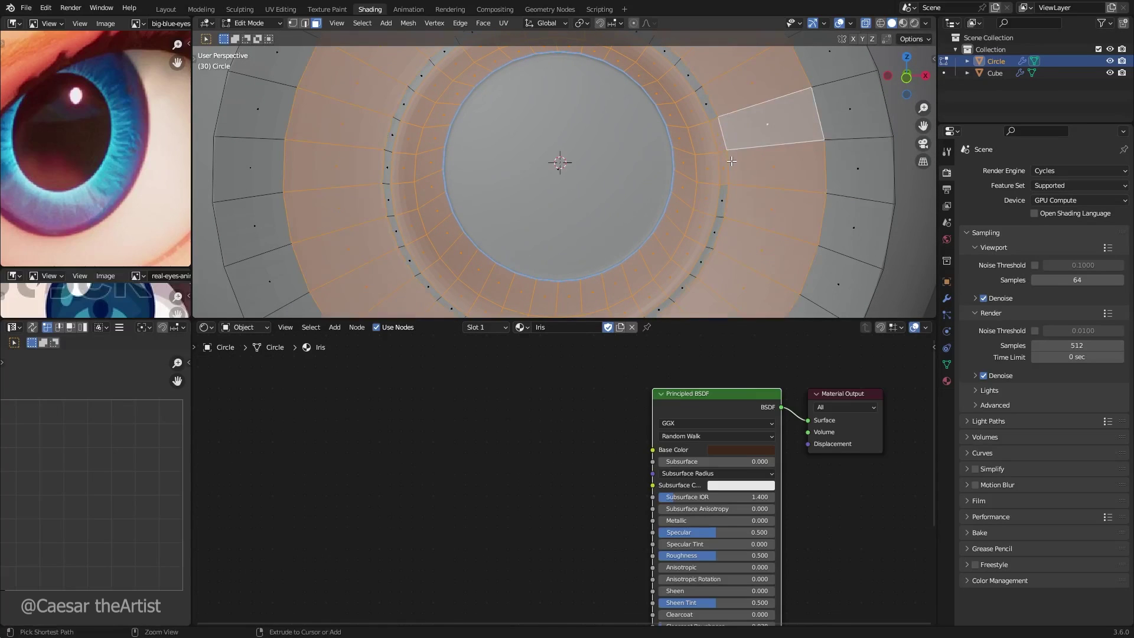
alt+shift+click(731, 161)
middle_drag(731, 160, 715, 160)
right_click(718, 158)
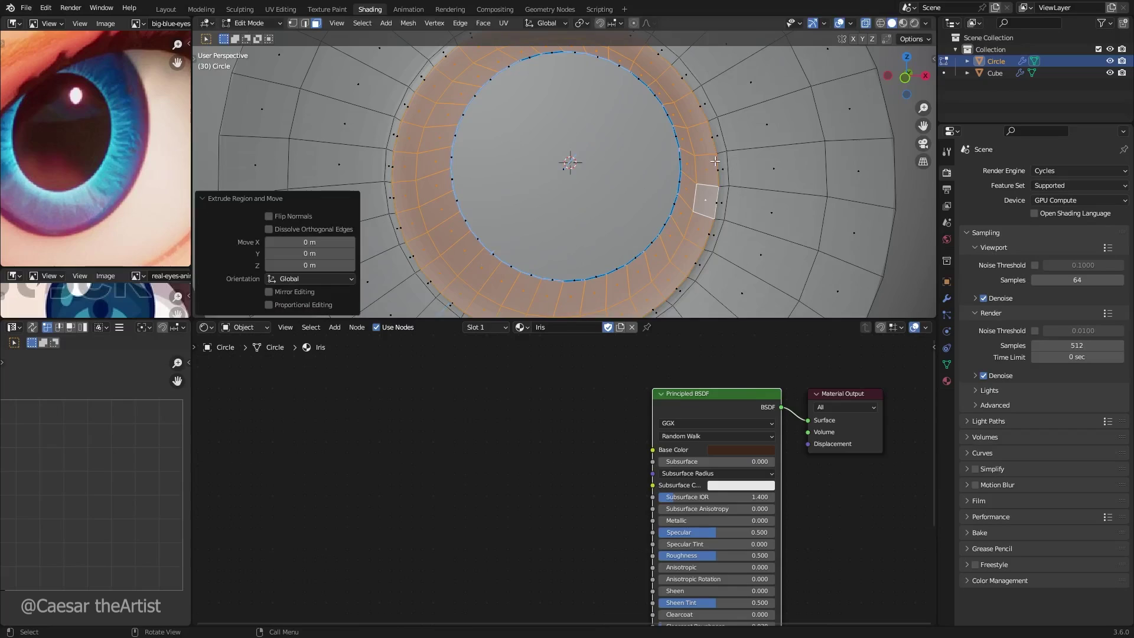
key(ctrl+z)
Step: Grow the face selection to include the pupil floor and the thin bordering face loop
right_click(709, 155)
key(q)
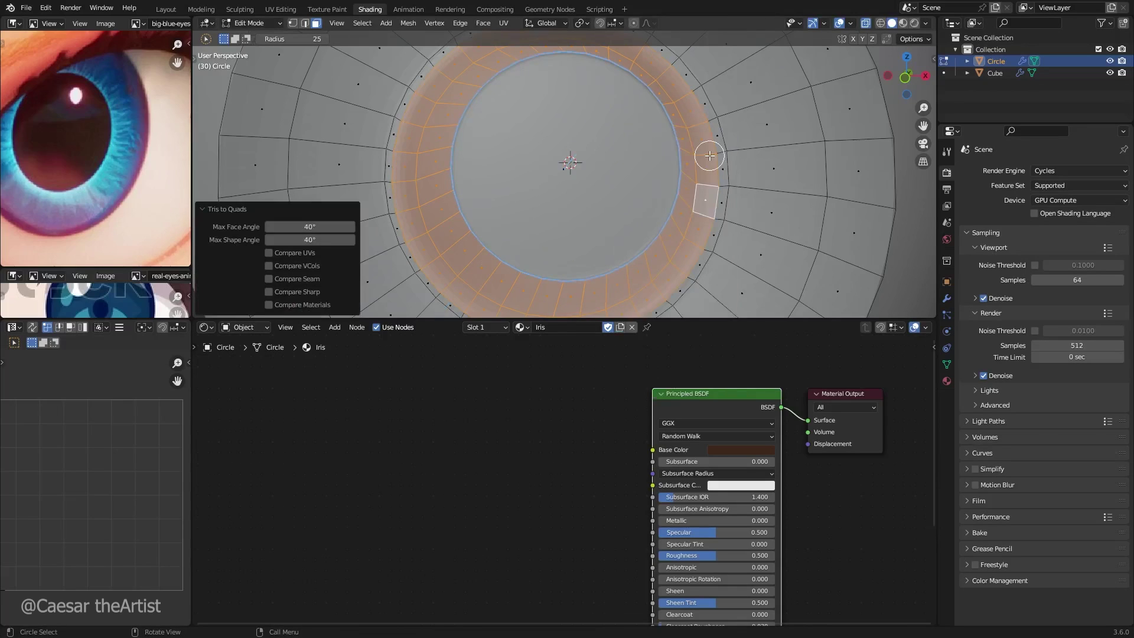
right_click(727, 158)
key(Escape)
click(724, 159)
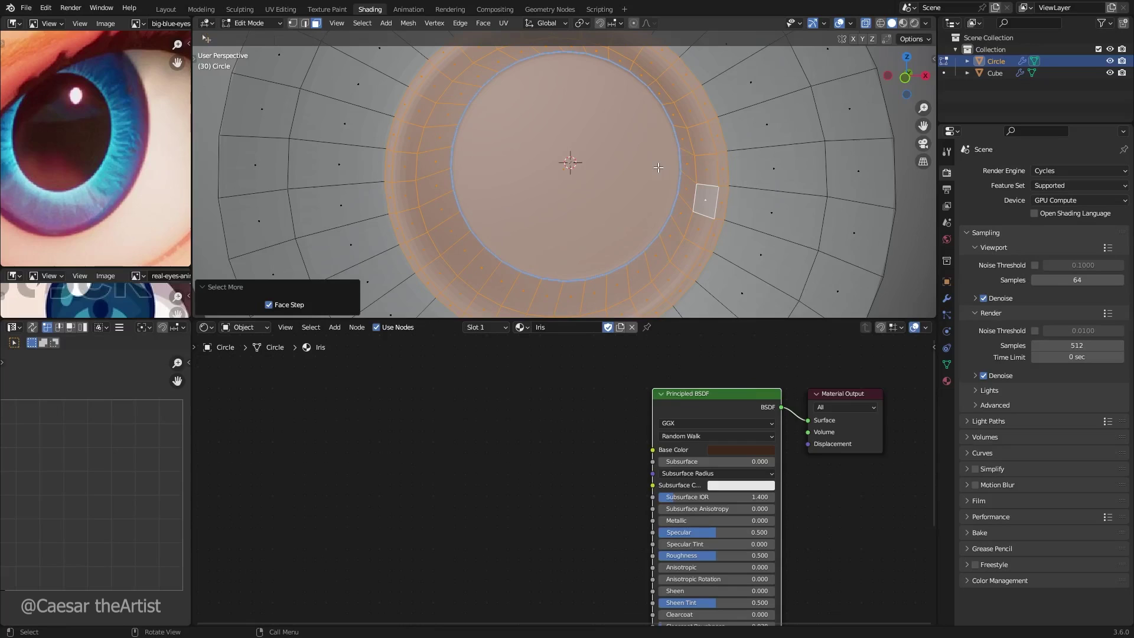
Step: Try scaling the selected pupil faces, first uniformly and then with the Y axis excluded
key(s)
right_click(797, 187)
key(grave)
click(675, 108)
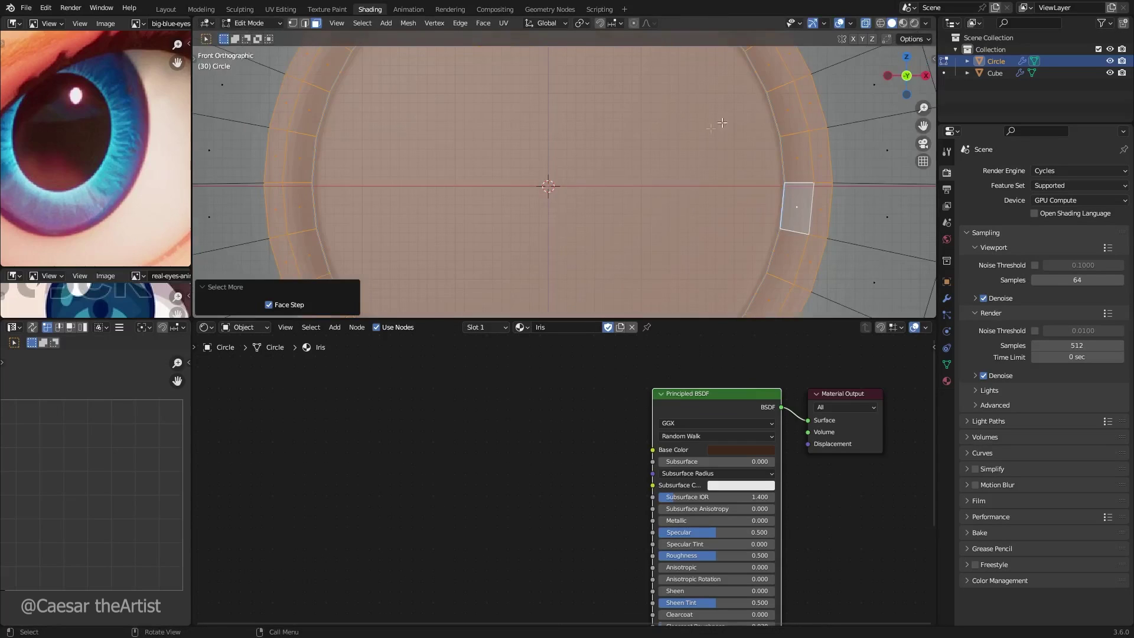
scroll(667, 153, down, 1)
shift+middle_drag(645, 168, 634, 177)
scroll(635, 177, down, 2)
key(g)
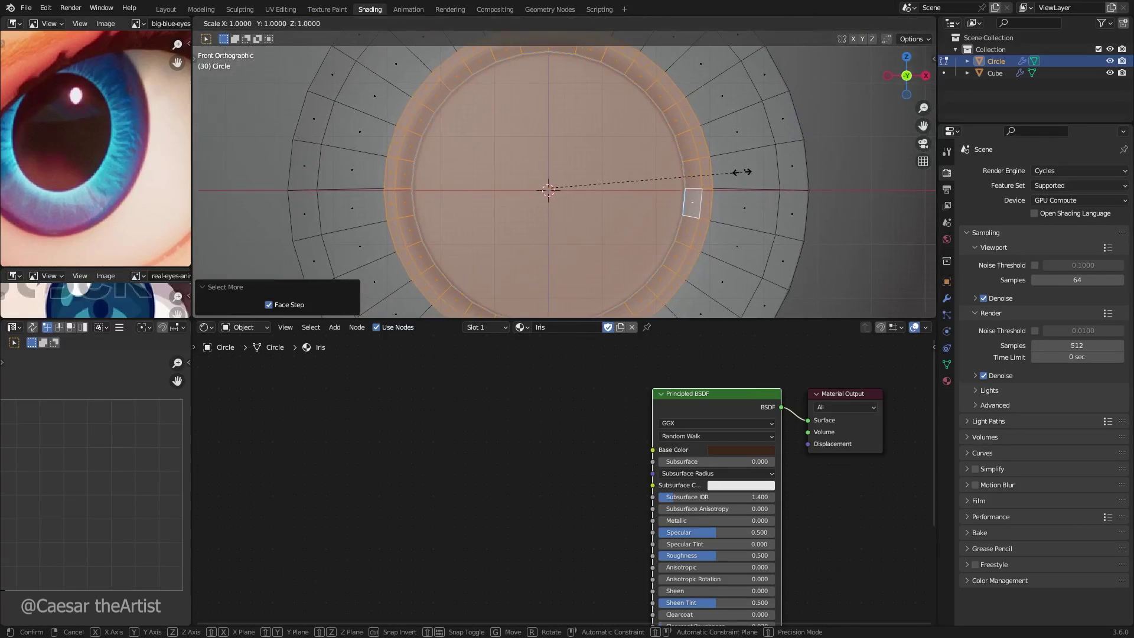
key(s)
click(710, 187)
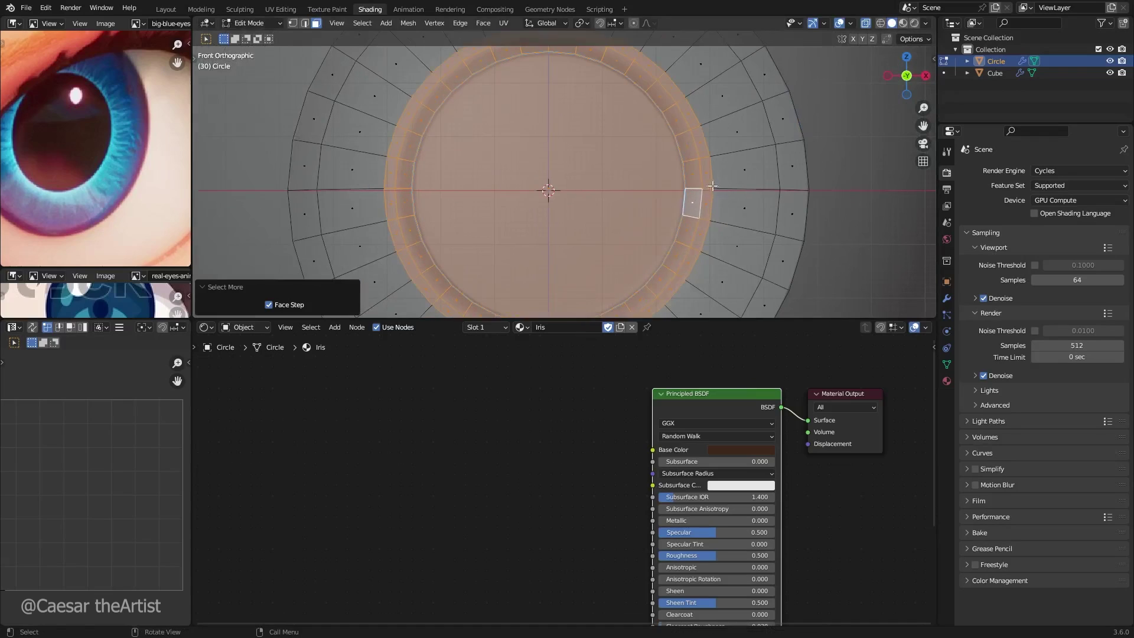
middle_drag(710, 187, 730, 234)
key(s)
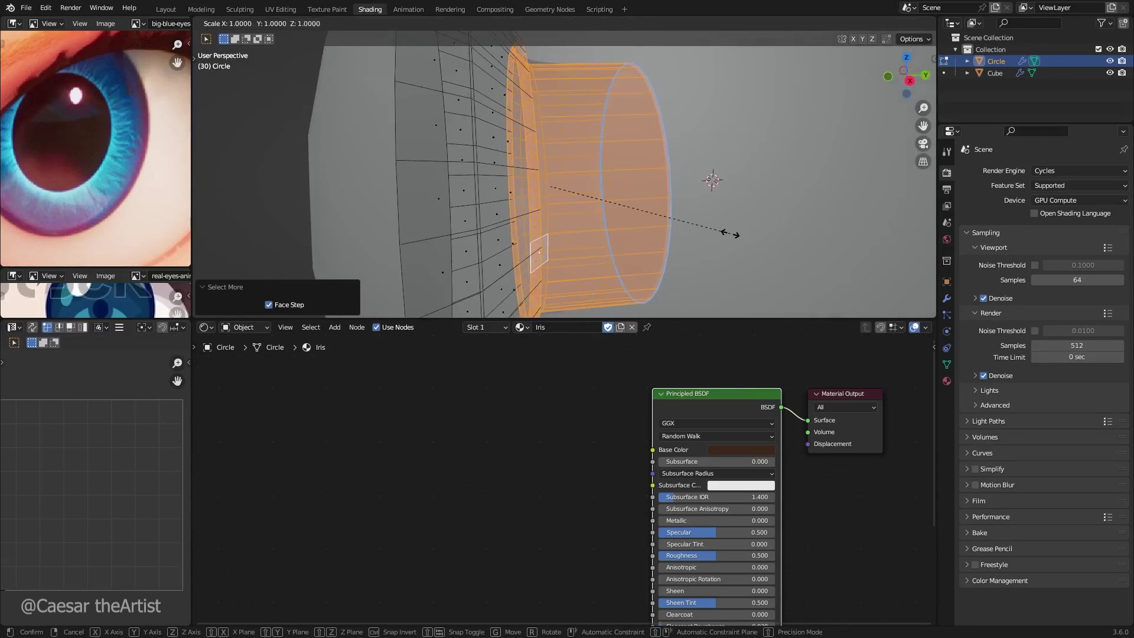
key(shift+y)
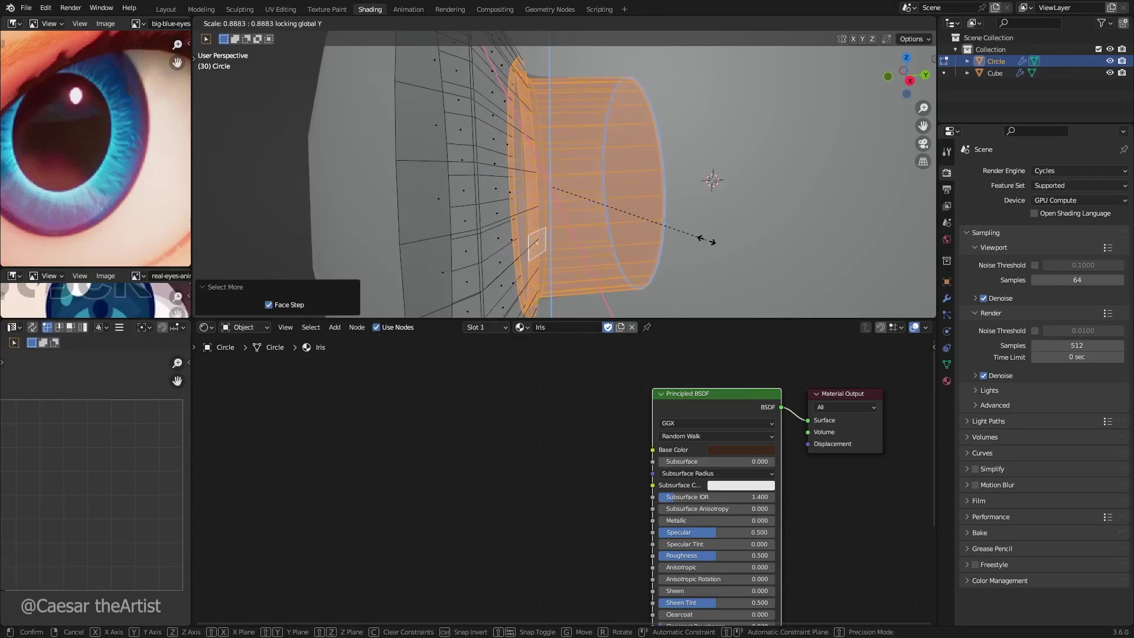
right_click(715, 228)
Step: In material preview, scale the selected pupil faces to 0.781 in X and Z excluding Y, then shrink them once more the same way
key(KP_1)
scroll(643, 144, down, 1)
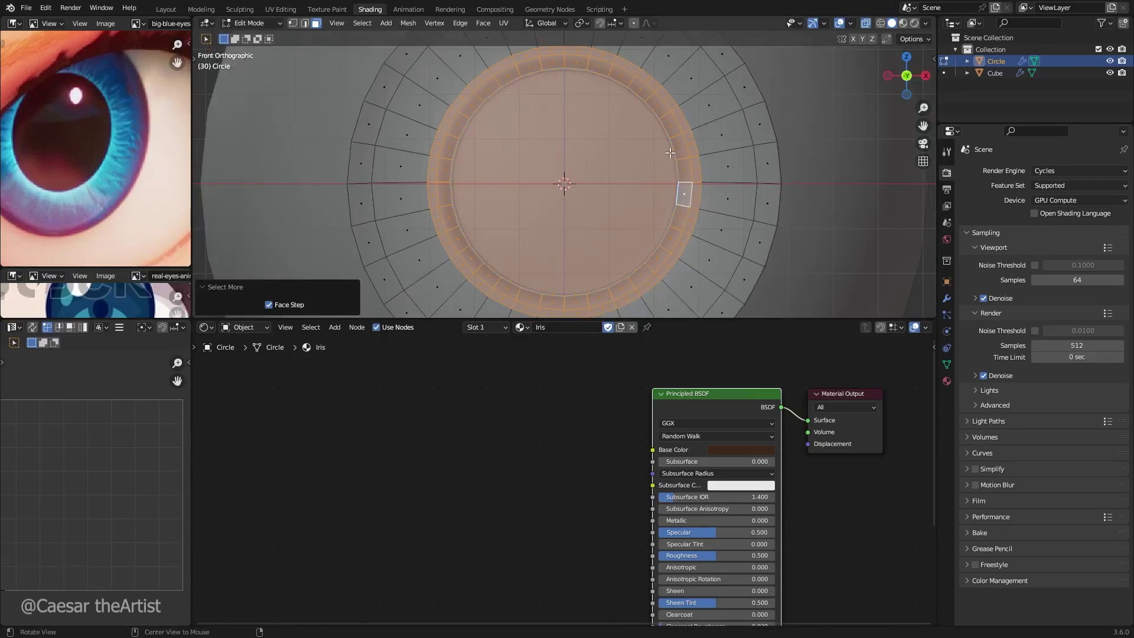
key(alt+z)
click(903, 24)
scroll(697, 198, up, 2)
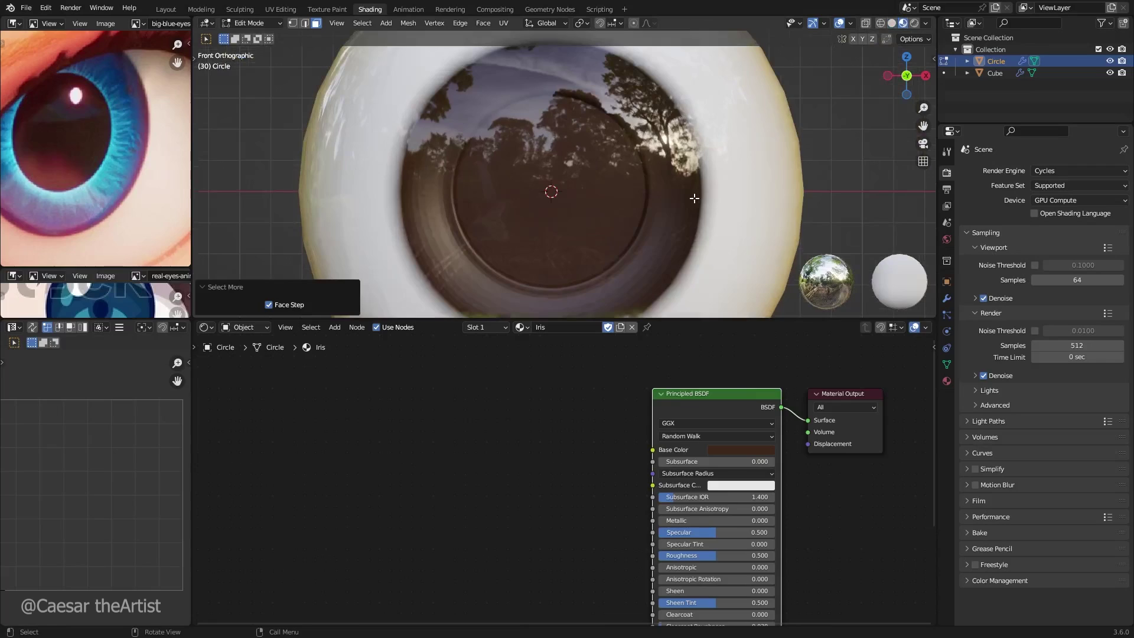
key(s)
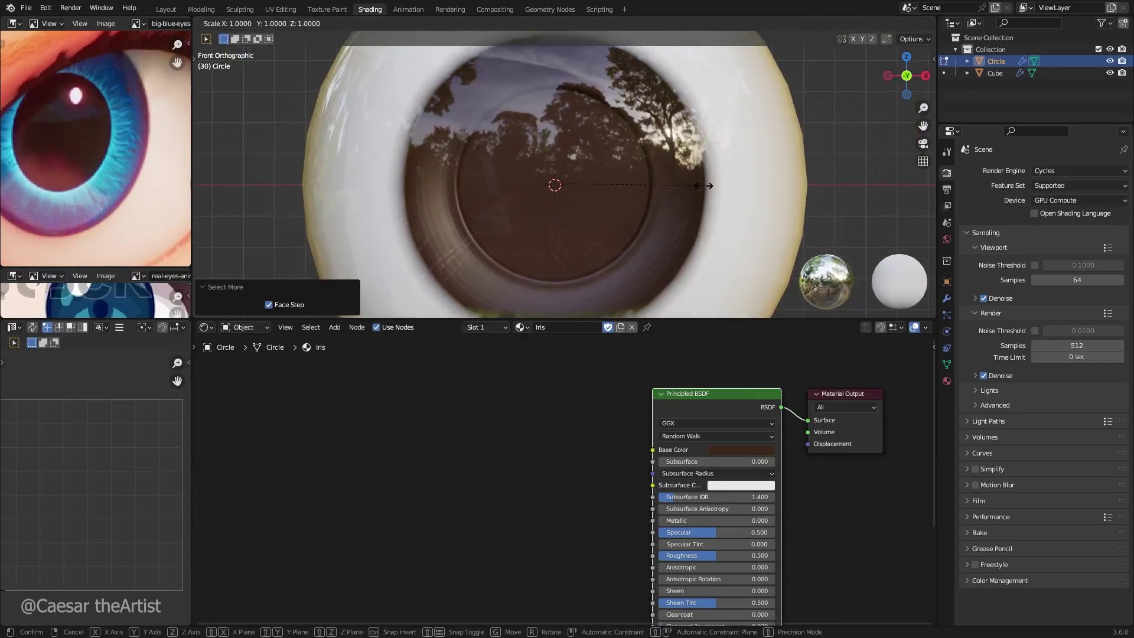
mouse_move(672, 195)
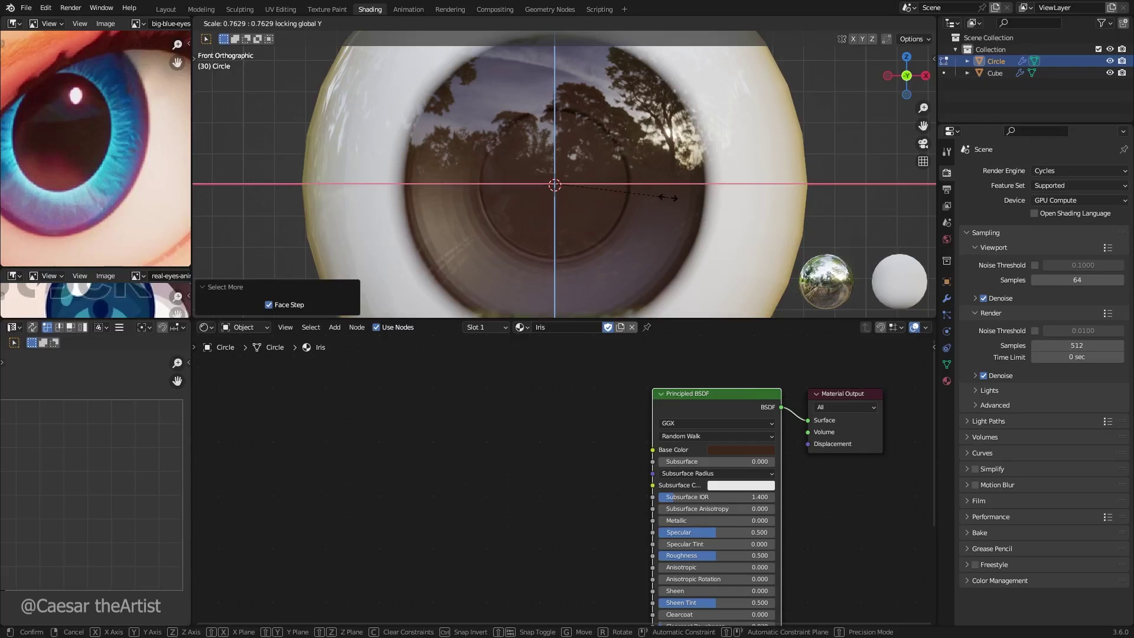
click(671, 197)
key(s)
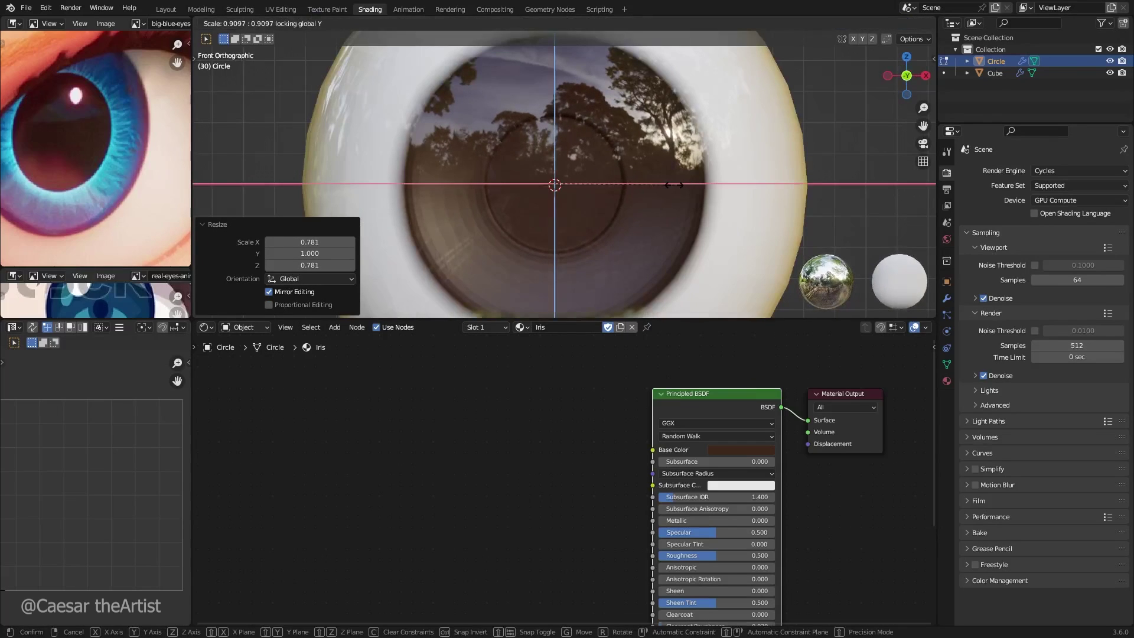
click(621, 188)
Step: Leave edit mode and inspect the iris inside the eyeball from the side and front in solid shading
middle_drag(622, 188, 544, 144)
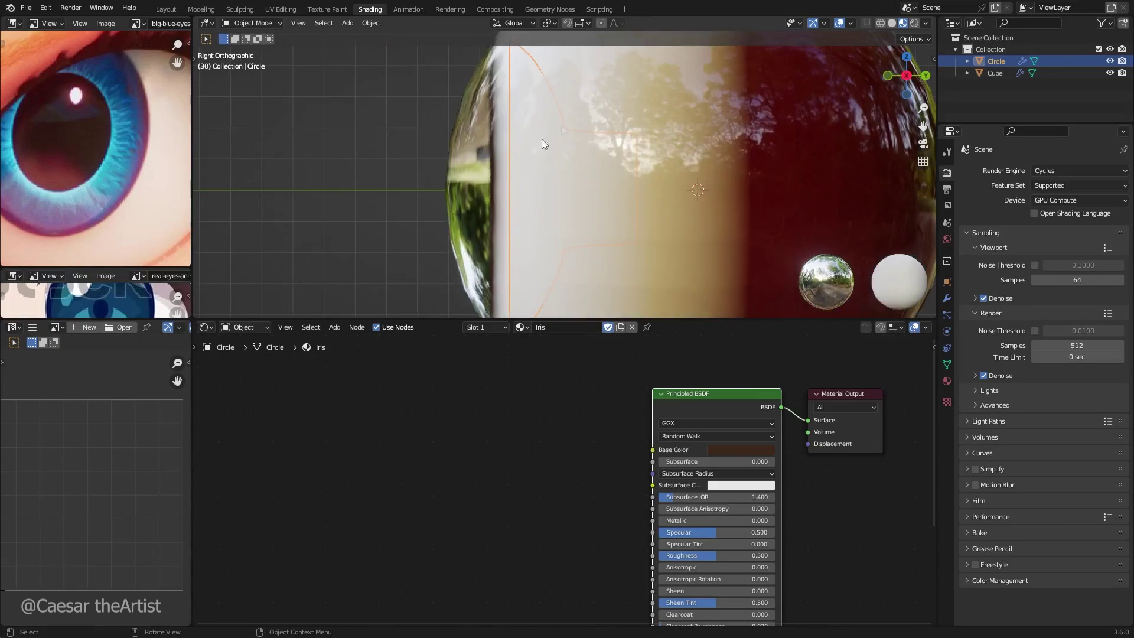
click(890, 24)
key(alt+z)
mouse_move(491, 169)
middle_down()
mouse_move(504, 169)
mouse_move(473, 173)
mouse_move(650, 176)
mouse_move(579, 56)
middle_up()
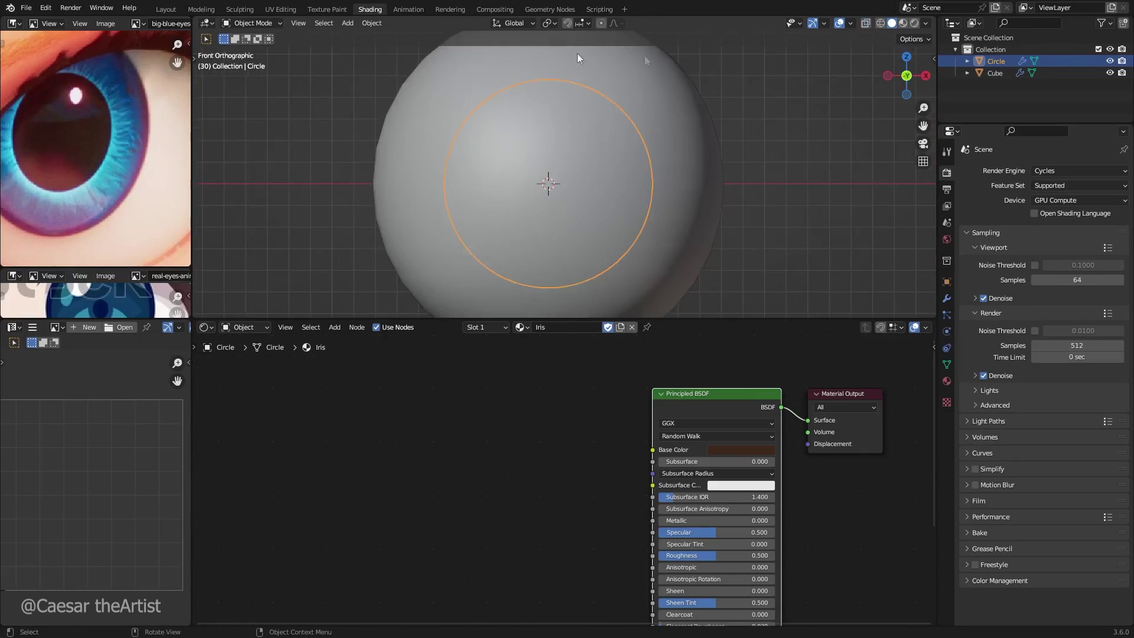